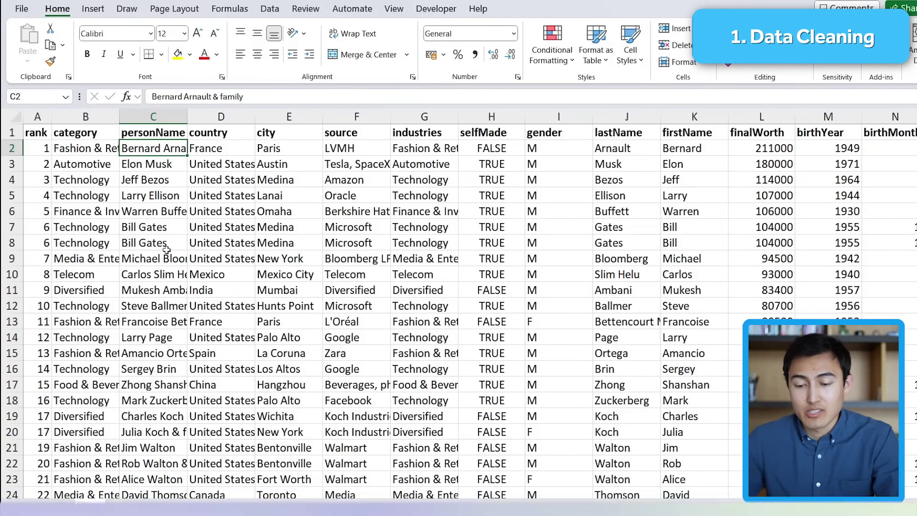
Step: Inspect the Data sheet rows, including the repeated Bill Gates entry and the birth and country columns
key("Down")
key("Down")
key("Down")
key("Down")
key("Down")
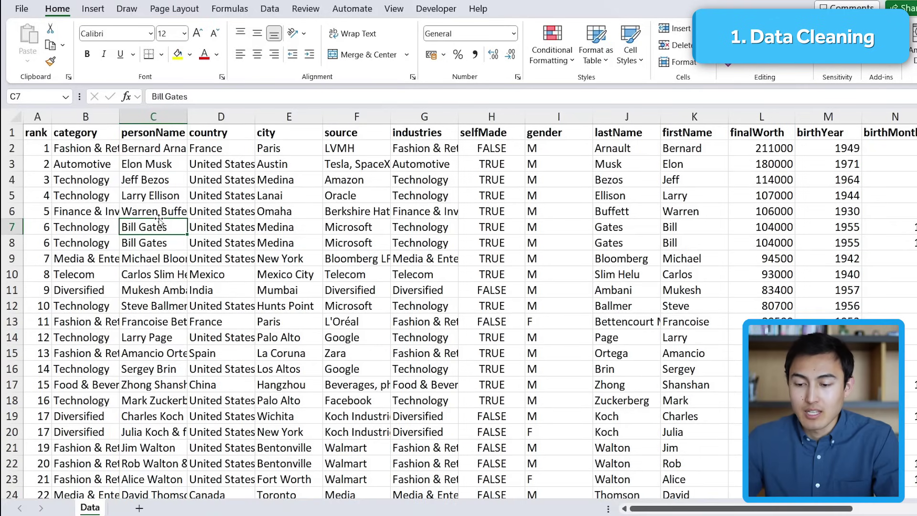
key("Right")
key("Right")
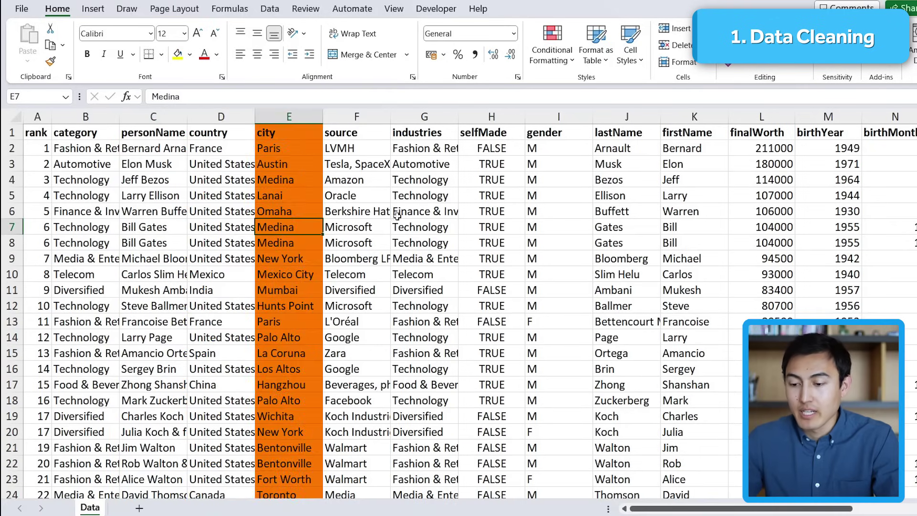
key("Right")
scroll(291, 211, "right", 5)
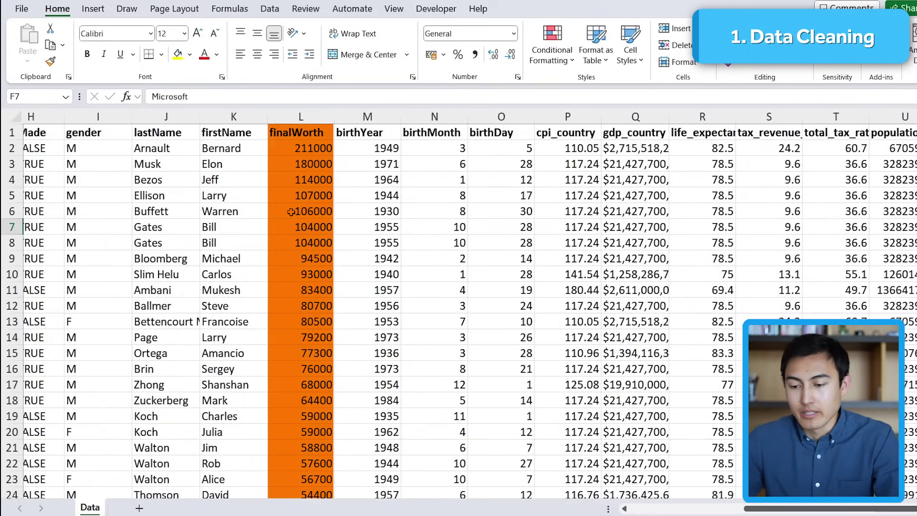
left_click_drag(371, 177, 542, 283)
key("Right")
key("Right")
key("Right")
scroll(660, 216, "right", 2)
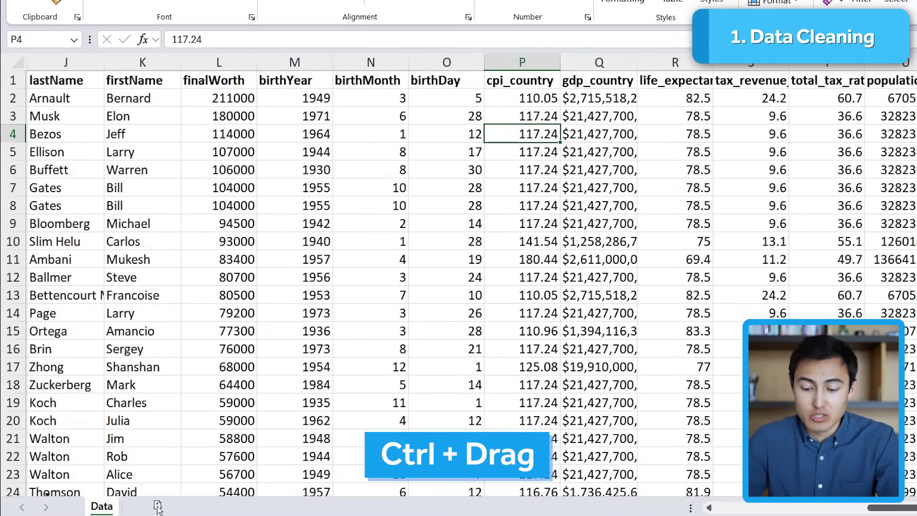
Step: Duplicate the Data sheet as 'Data Backup' and return to the original Data sheet
left_click_drag(157, 506, 162, 509)
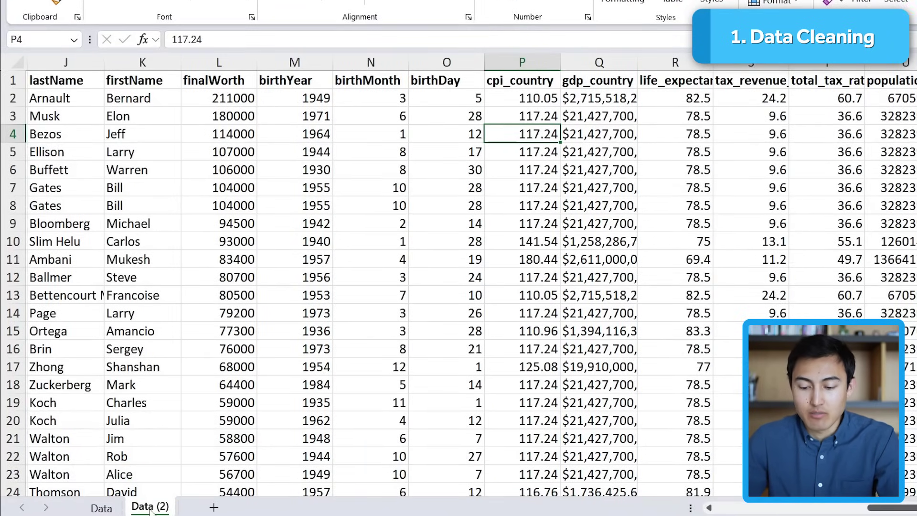
double_click(150, 507)
key("BackSpace")
key("BackSpace")
key("BackSpace")
key("BackSpace")
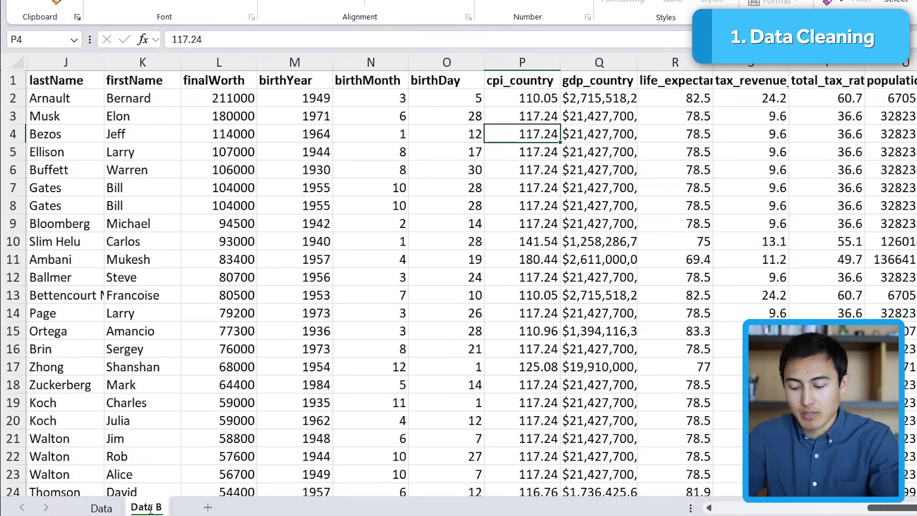
type("Backup")
key("Return")
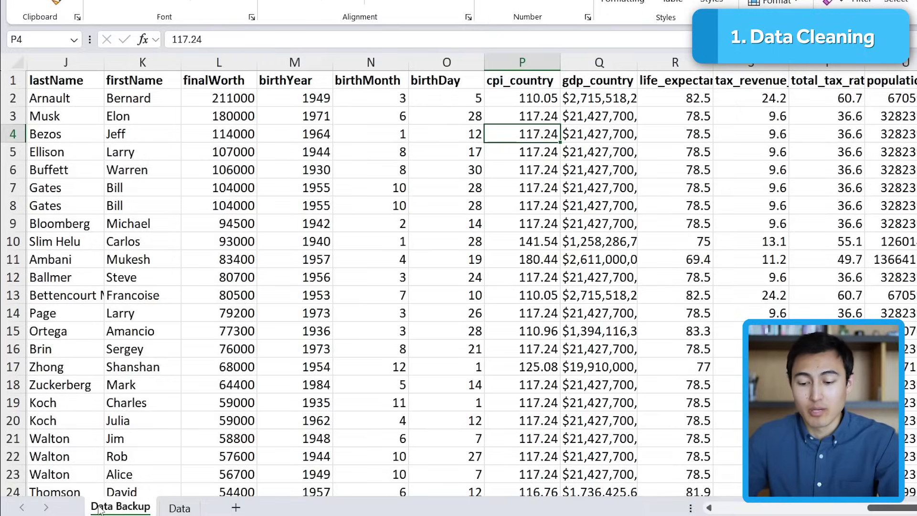
key("ctrl+Page_Down")
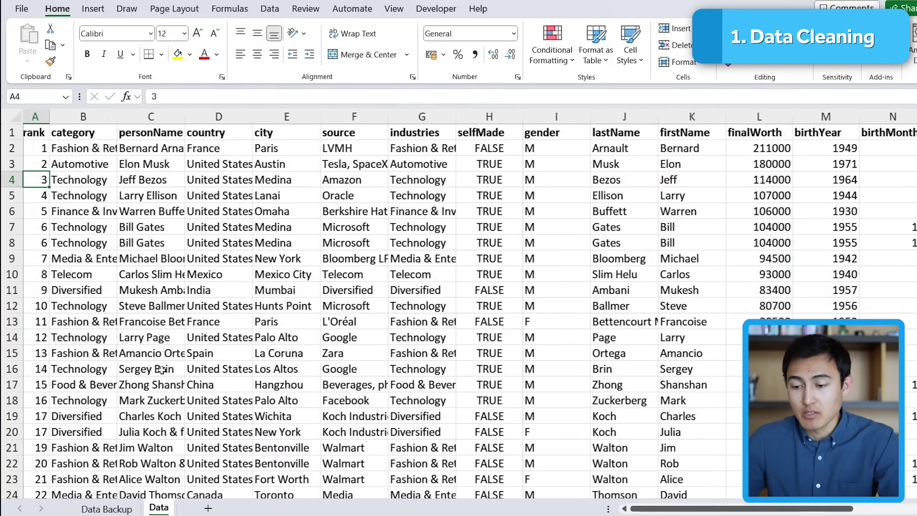
Step: Remove duplicate rows across all columns, deleting 6 and leaving 475 unique entries
key("Up")
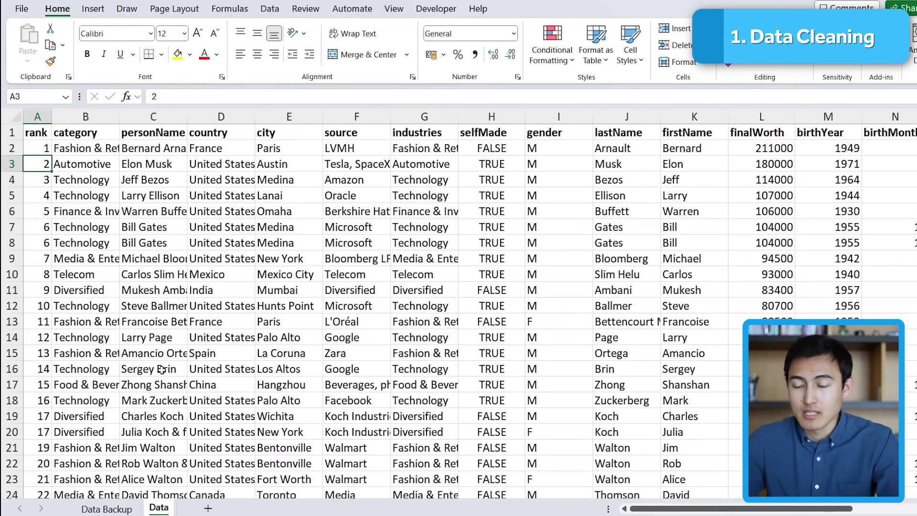
key("Right")
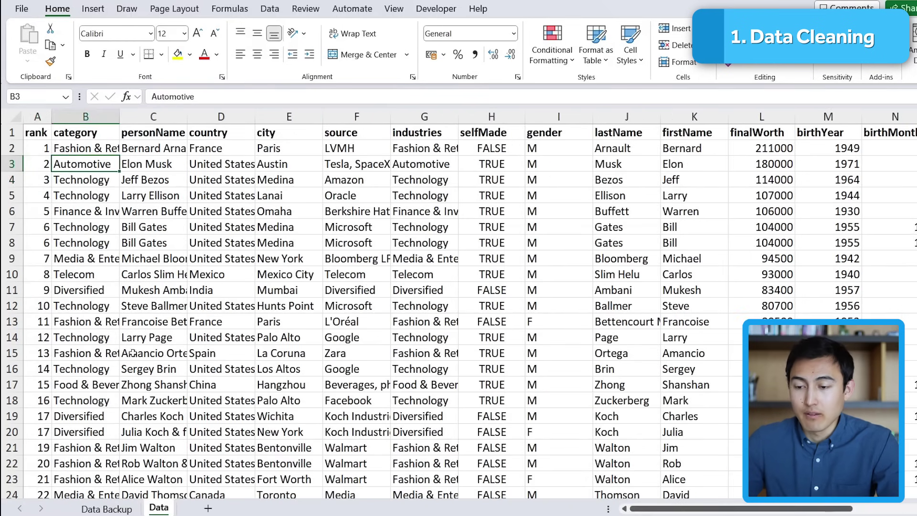
left_click(281, 9)
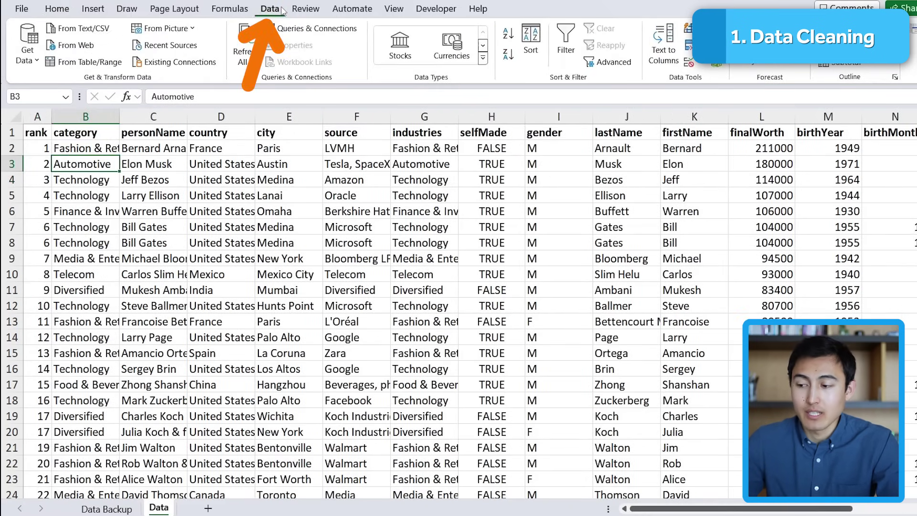
left_click(690, 47)
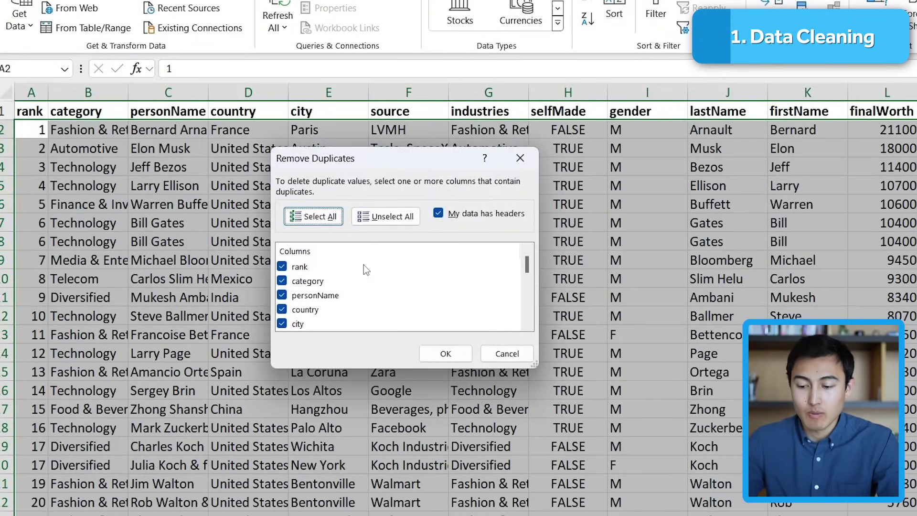
left_click(462, 357)
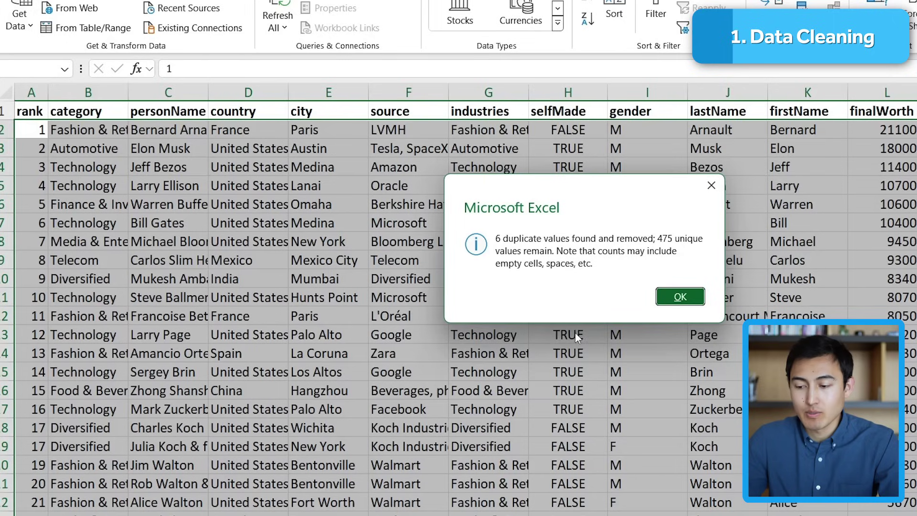
left_click(680, 296)
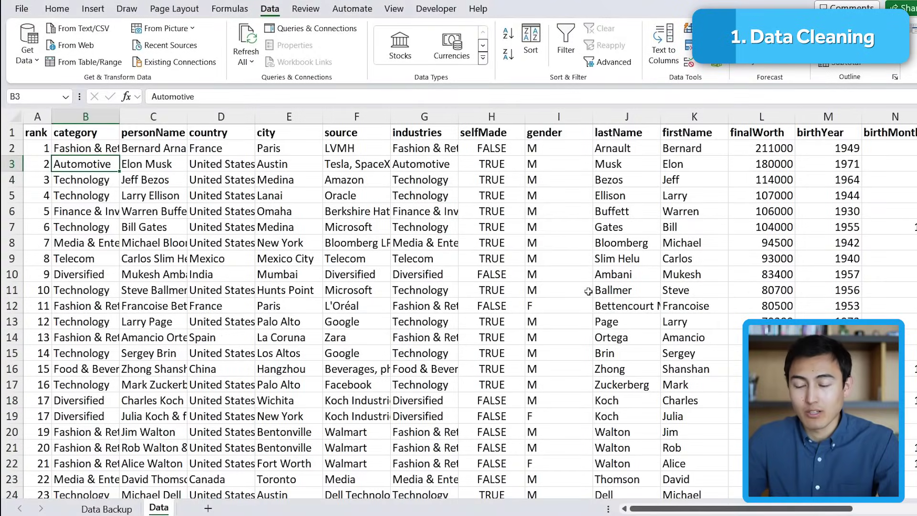
key("Right")
key("Right")
key("Right")
key("Right")
key("Right")
key("Right")
key("Right")
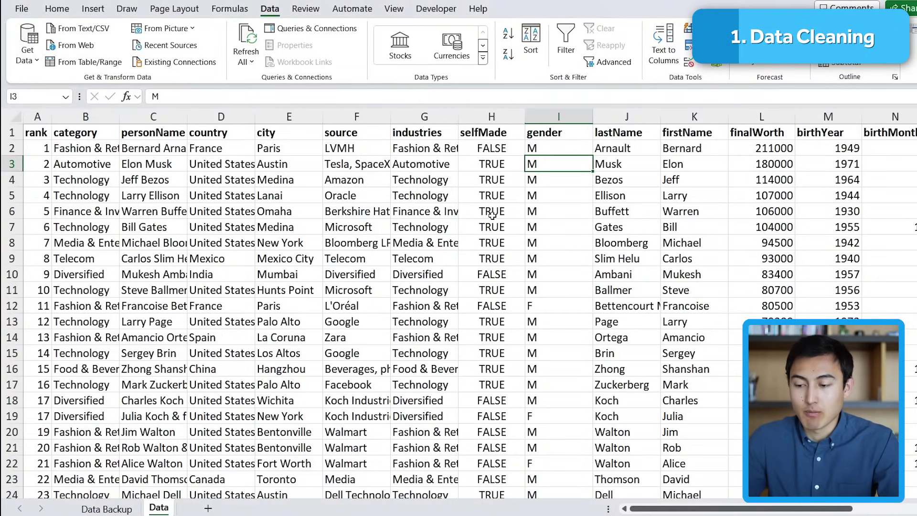
Step: Select the gender values I2:I476 and replace every M with Male (407 cells)
key("Right")
key("Left")
left_click(532, 148)
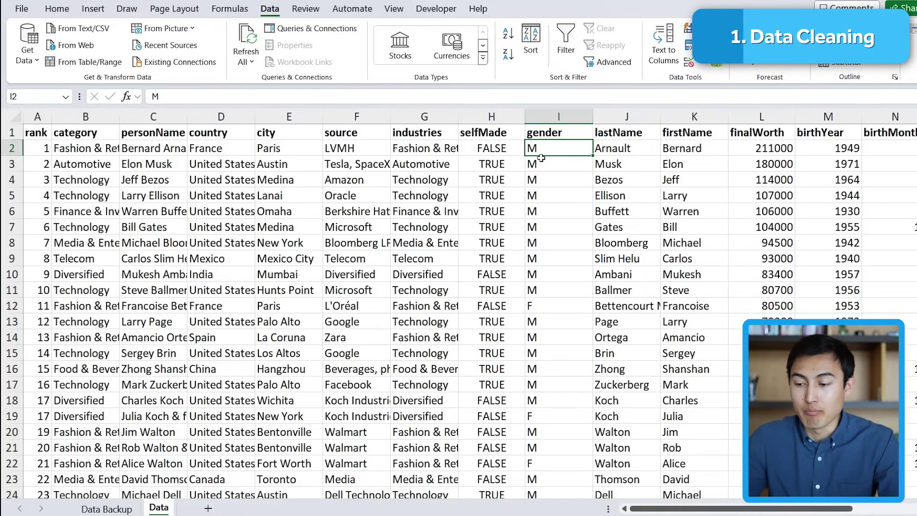
left_click(552, 312)
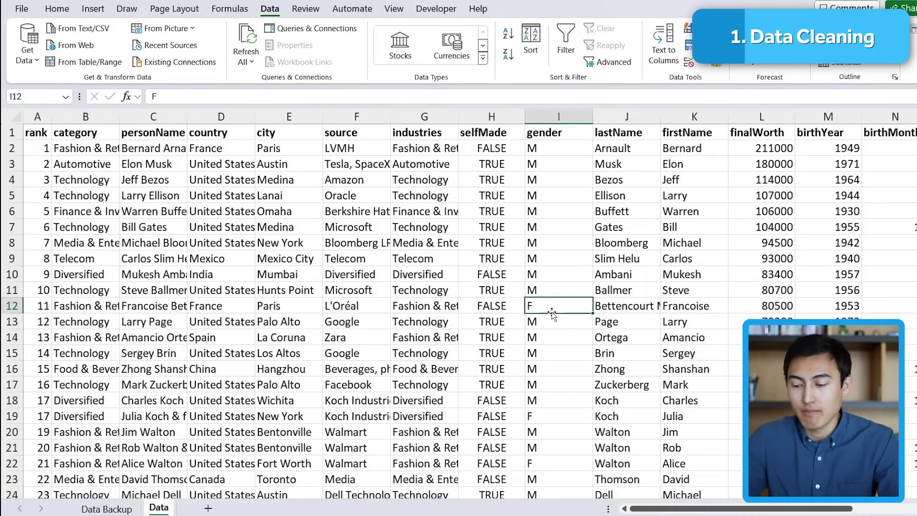
key("Up")
key("Up")
key("Up")
key("Up")
key("Up")
key("Up")
key("Up")
key("Up")
key("Up")
key("Up")
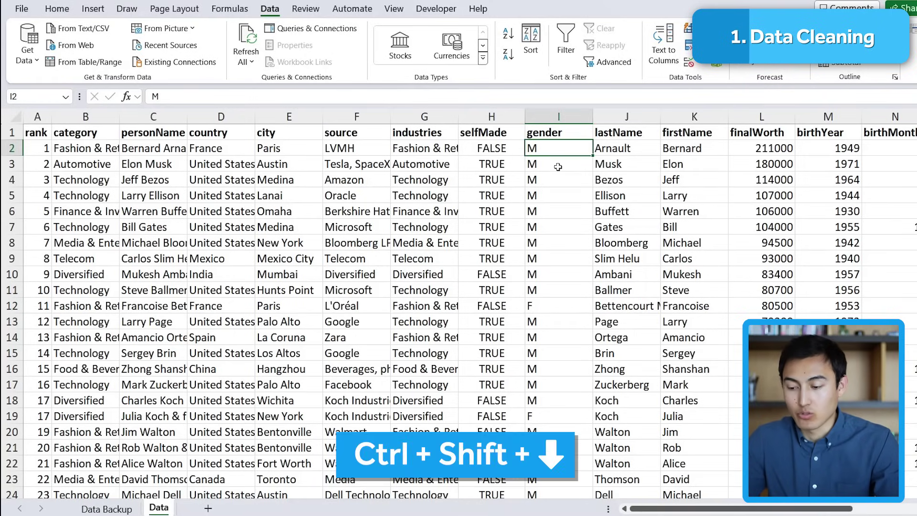
key("ctrl+shift+Down")
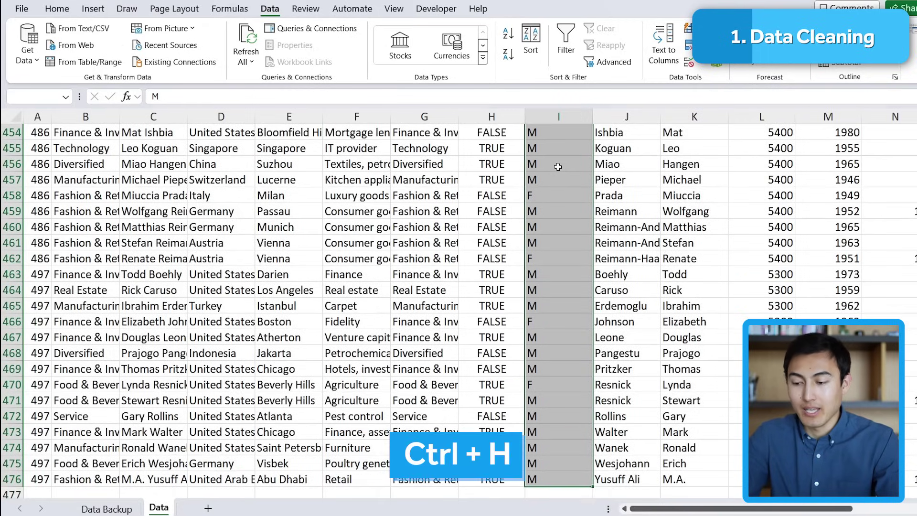
key("ctrl+h")
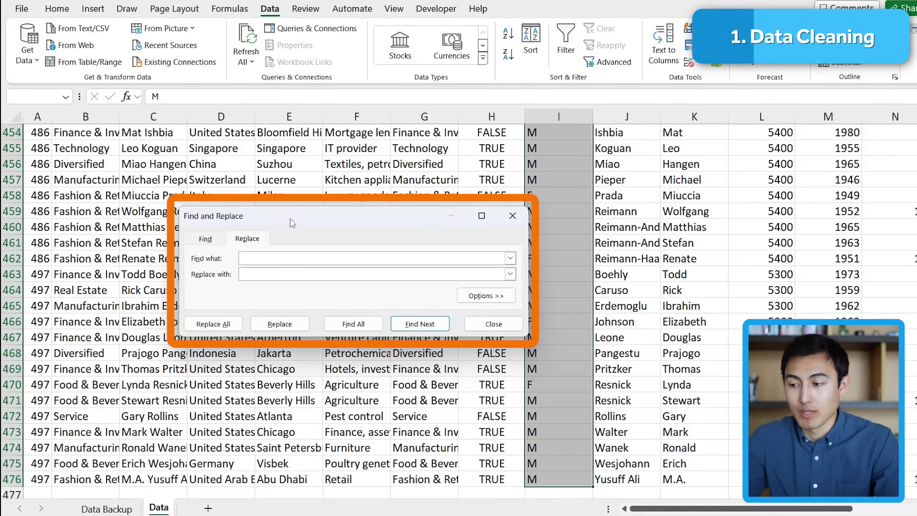
left_click(53, 13)
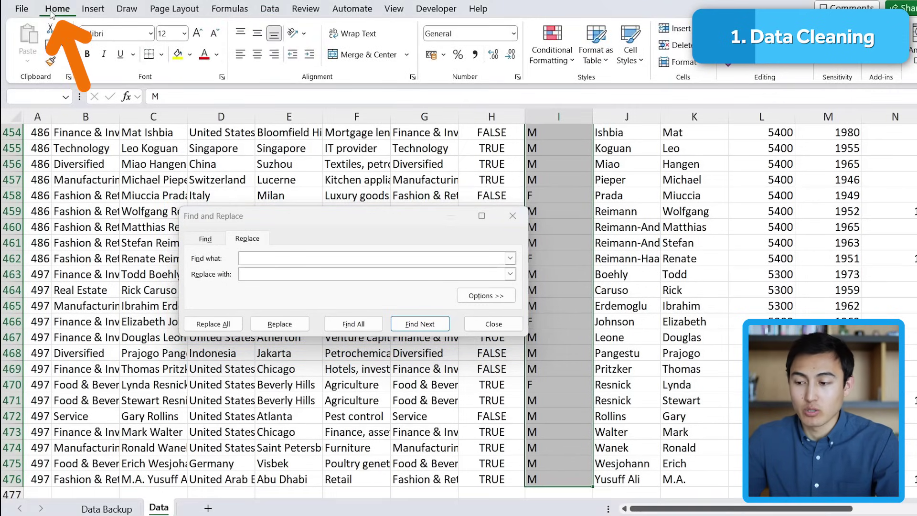
left_click(791, 48)
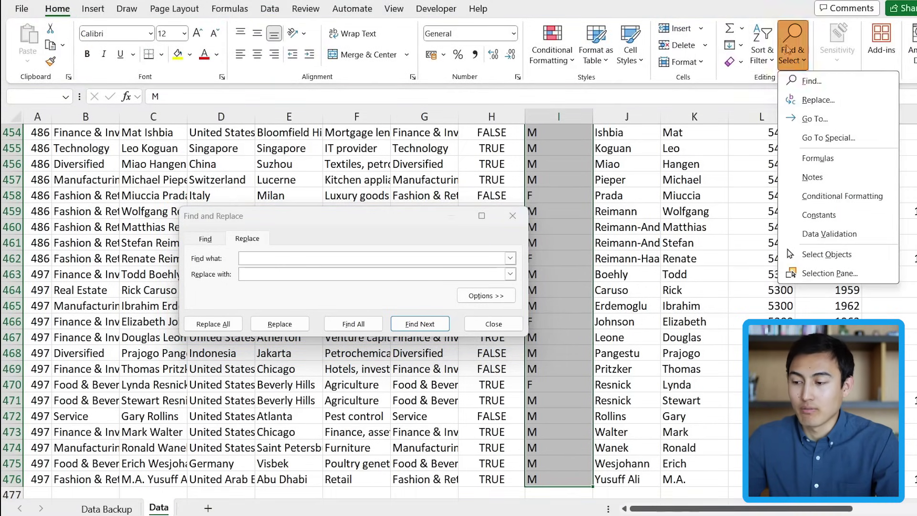
key("Escape")
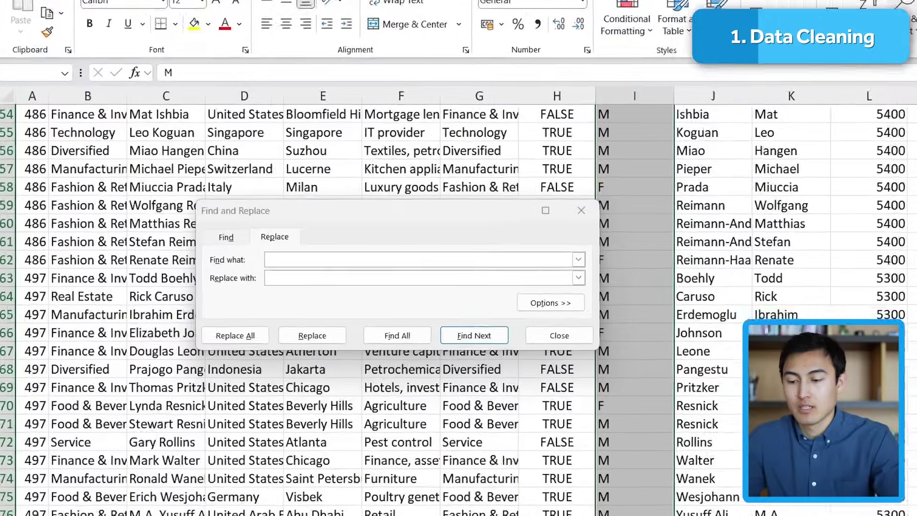
left_click(367, 261)
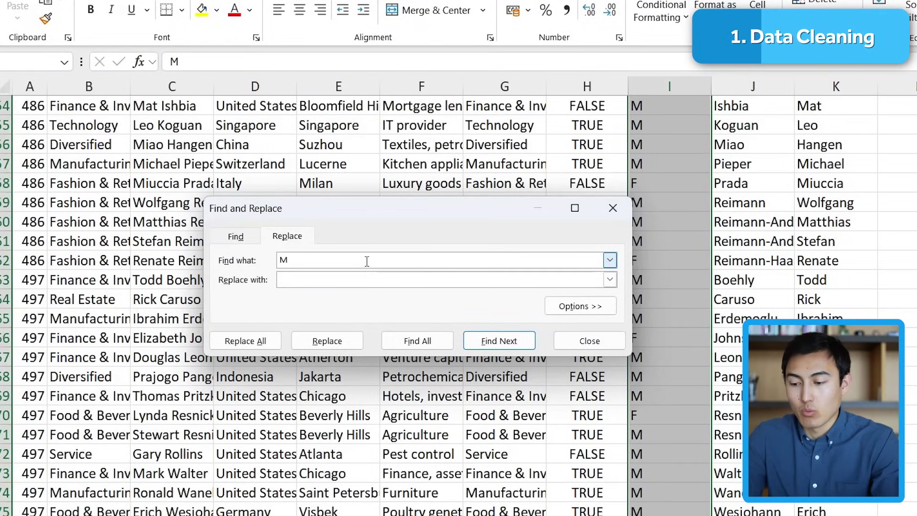
left_click(232, 343)
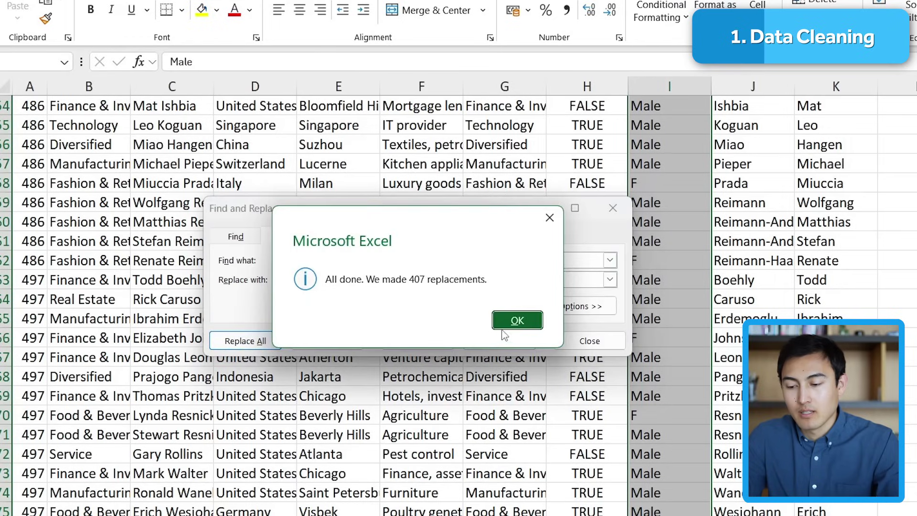
left_click(514, 321)
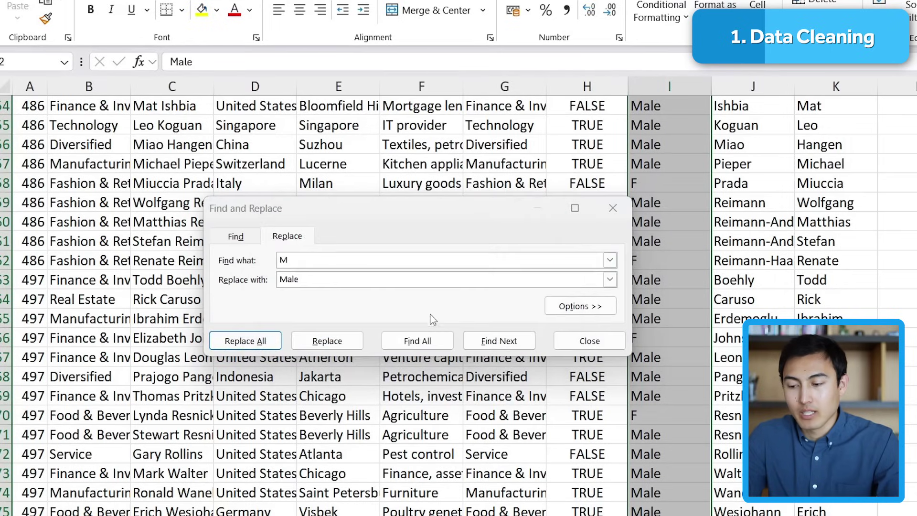
Step: Replace every F with Female in the gender column (68 cells)
left_click(306, 260)
key("BackSpace")
type("F")
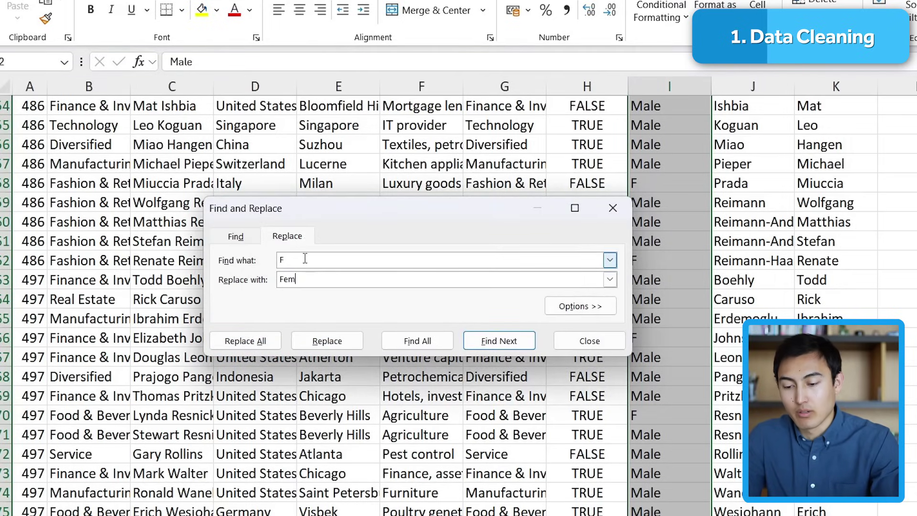
type("Female")
left_click(239, 341)
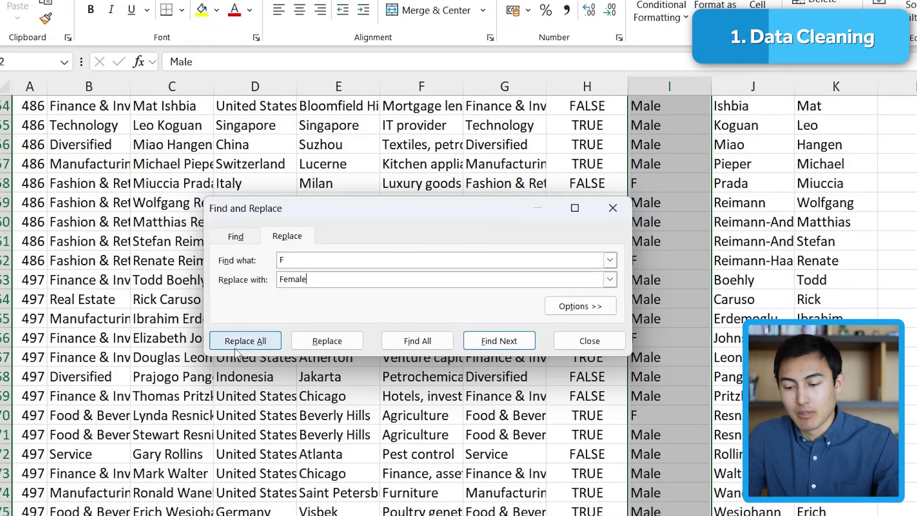
left_click(516, 320)
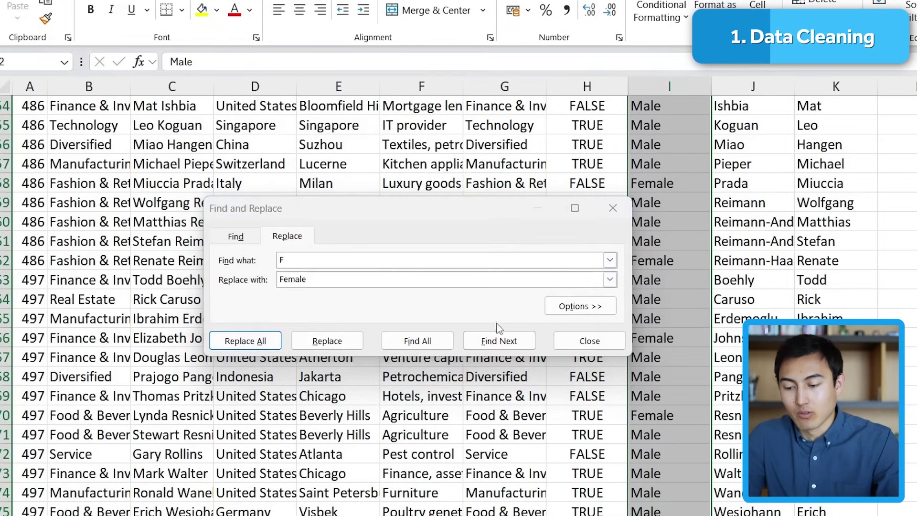
left_click(586, 341)
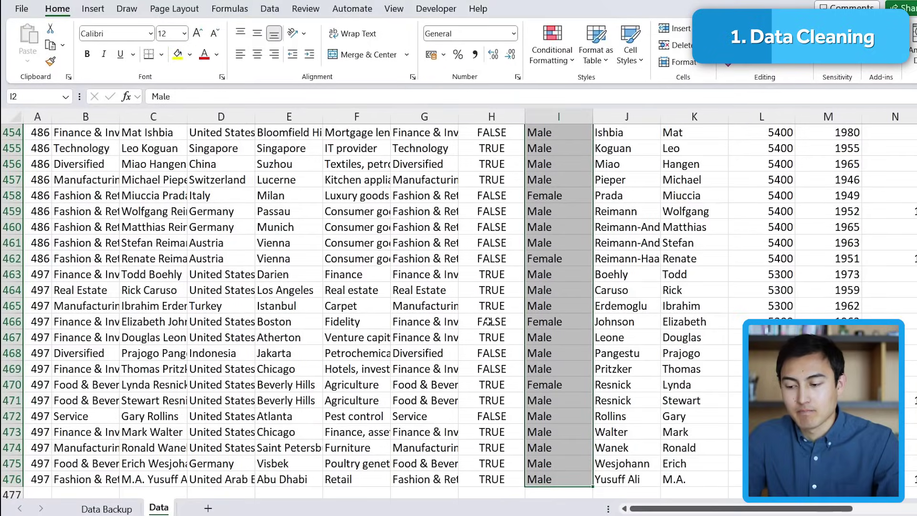
Step: Add the header 'Age' in the first empty cell after the data, W1
key("ctrl+Up")
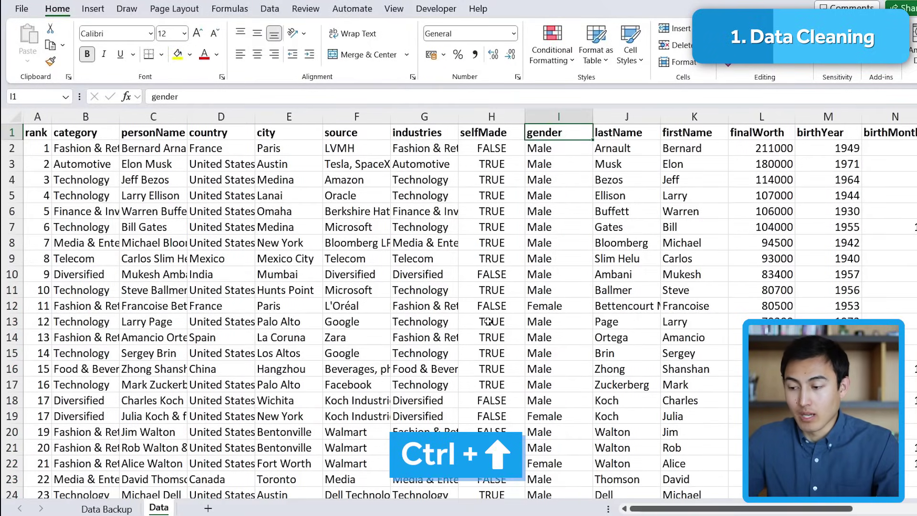
key("Right")
key("Right")
key("Right")
key("Right")
key("Right")
key("Right")
key("Right")
key("Right")
key("Right")
key("Right")
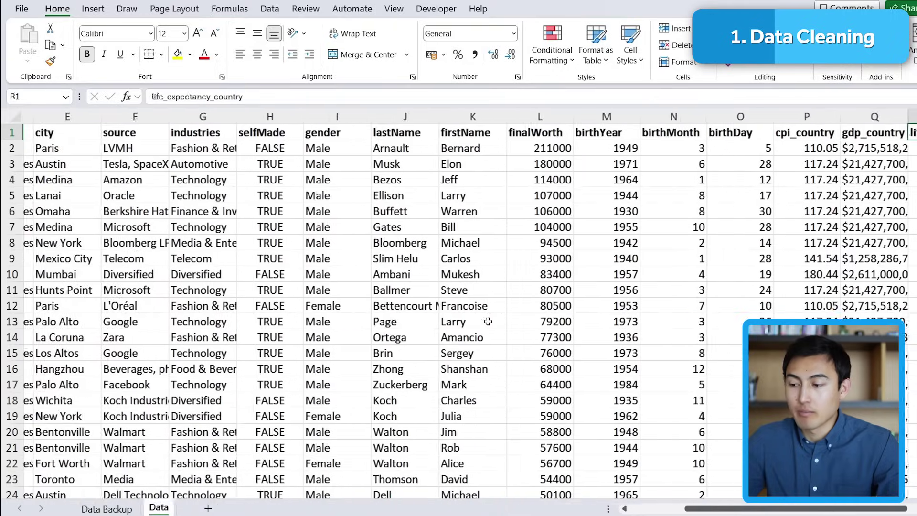
left_click(534, 116)
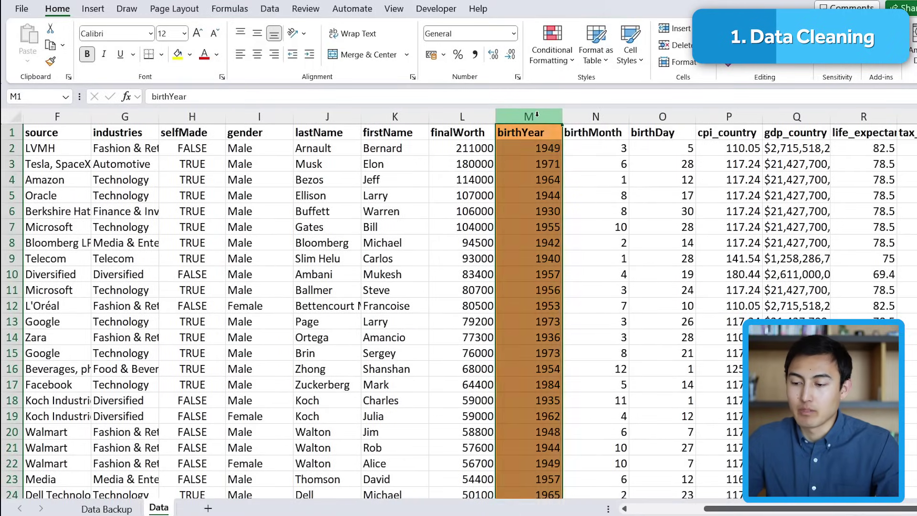
key("shift+Right")
key("shift+Right")
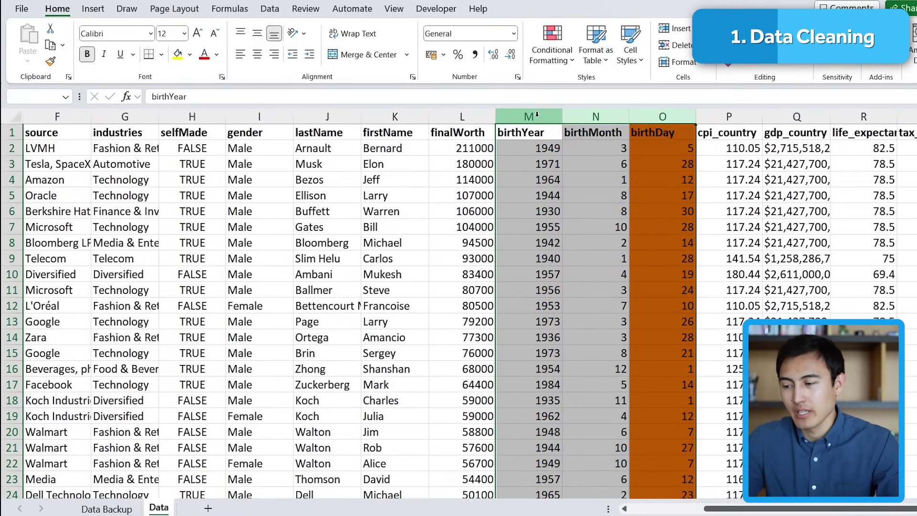
key("Left")
key("ctrl+Left")
key("Right")
key("Right")
key("Right")
key("Right")
key("Right")
key("Right")
key("Right")
key("Right")
key("Right")
key("Right")
key("Right")
key("Right")
key("Right")
key("Right")
key("Right")
key("Right")
key("Right")
key("Right")
key("Right")
key("Right")
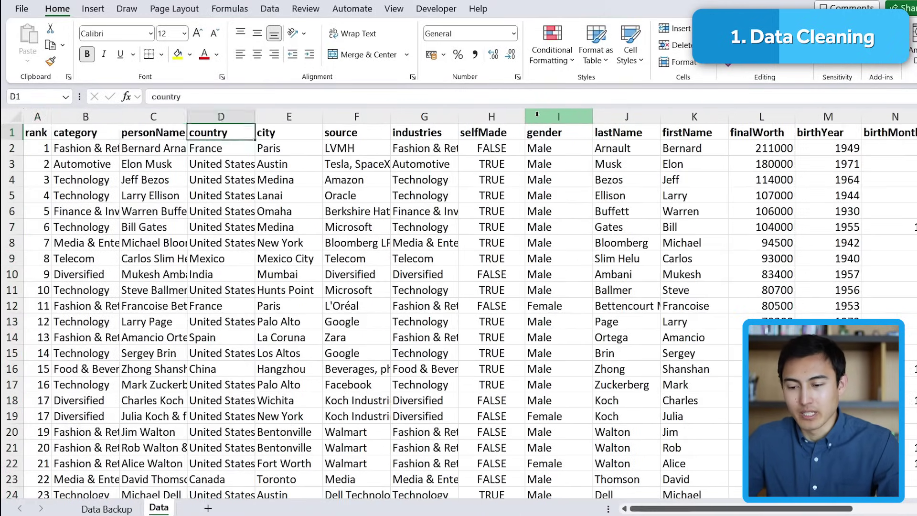
key("Right")
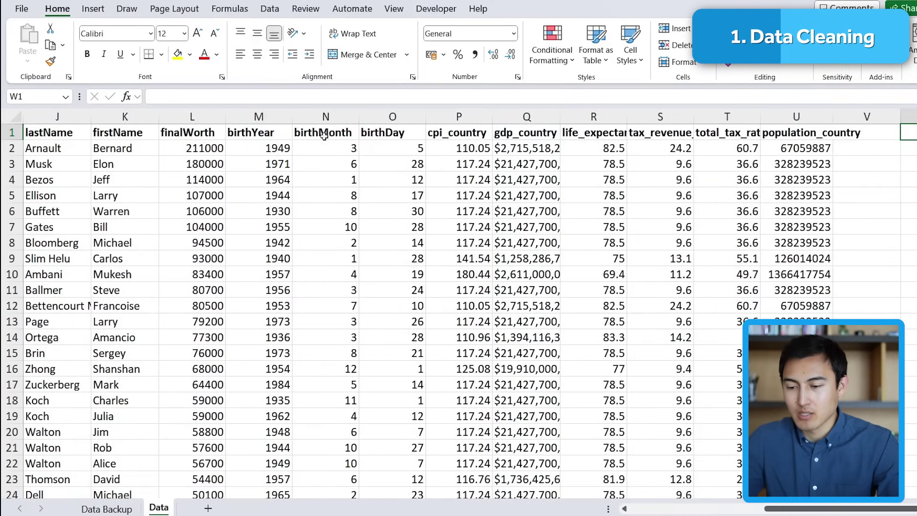
key("Right")
key("Right")
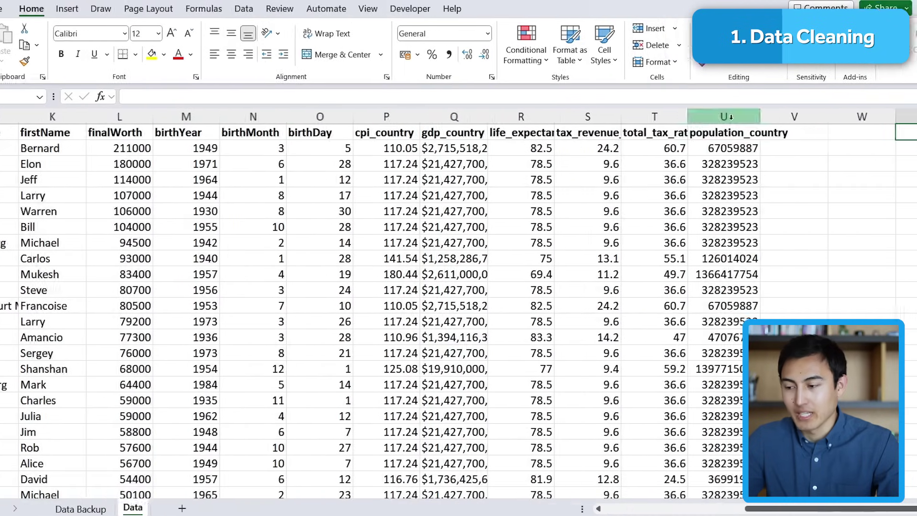
key("Left")
key("Left")
type("A")
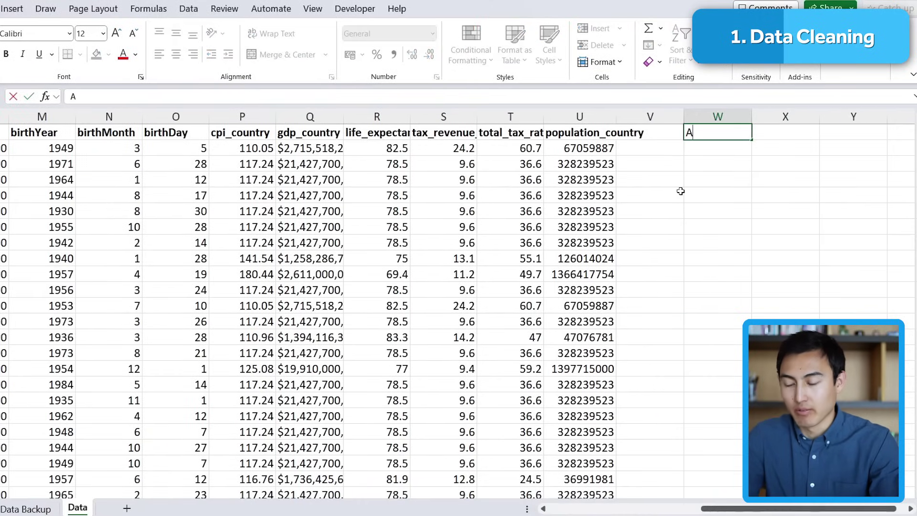
key("Tab")
Step: Enter =DATE(M2,N2,O2) in W2 to build the birth date from birthYear, birthMonth and birthDay
left_click(692, 156)
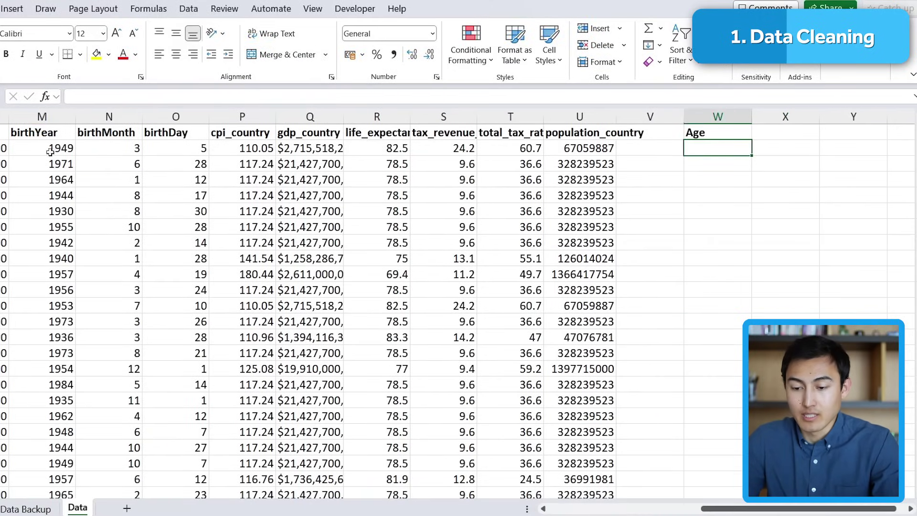
type("=date")
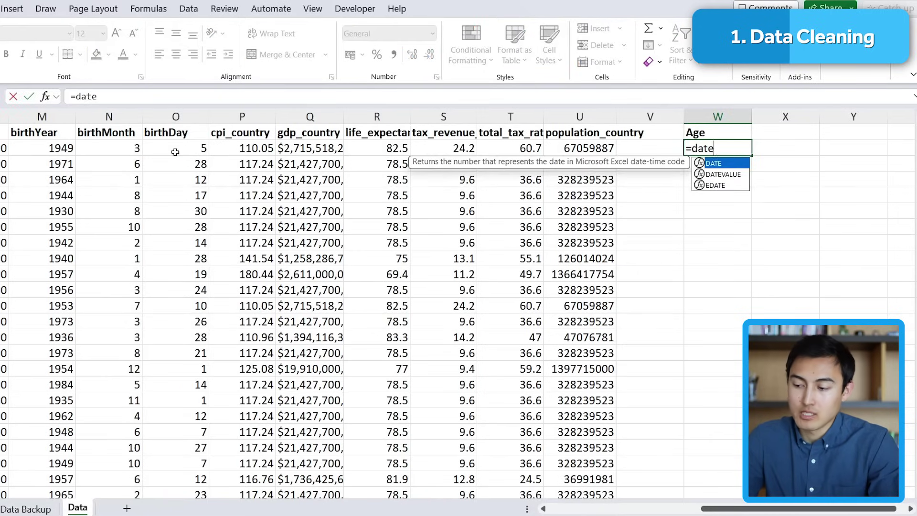
key("Tab")
left_click(27, 149)
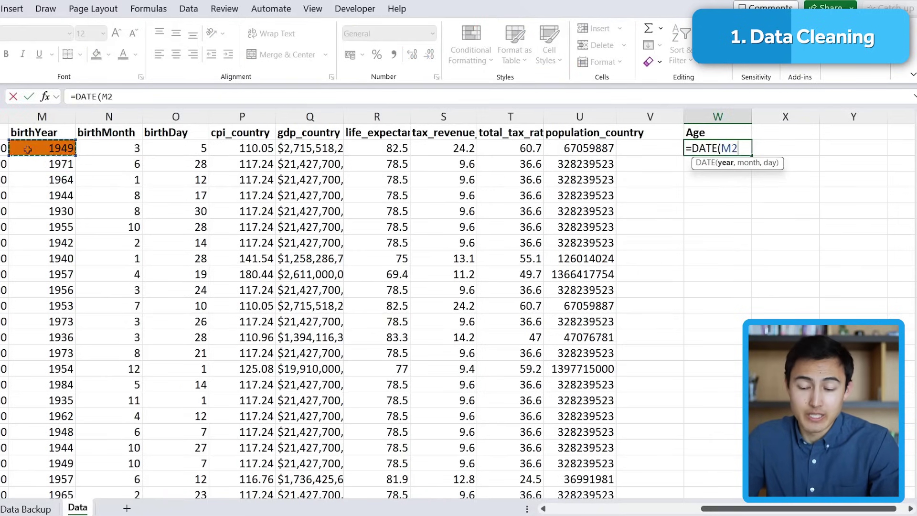
type(",")
left_click(104, 144)
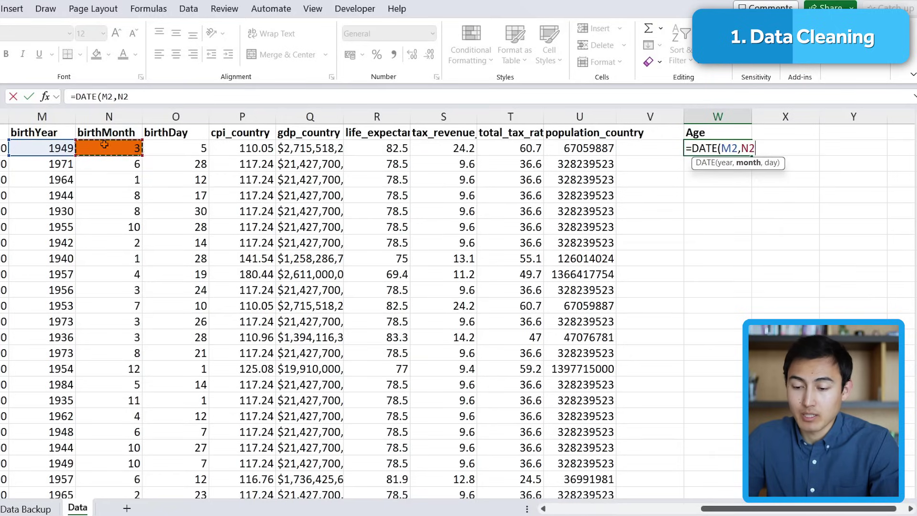
type(",")
left_click(177, 149)
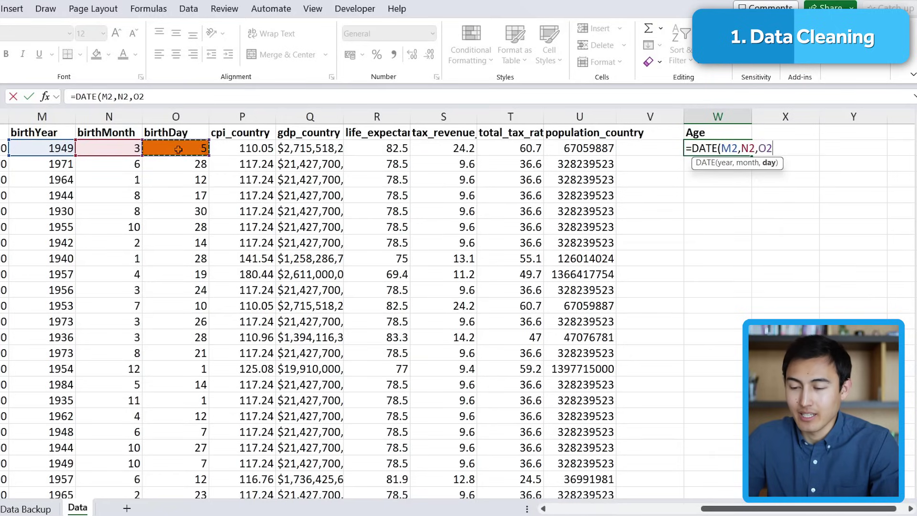
key("Return")
left_click(745, 146)
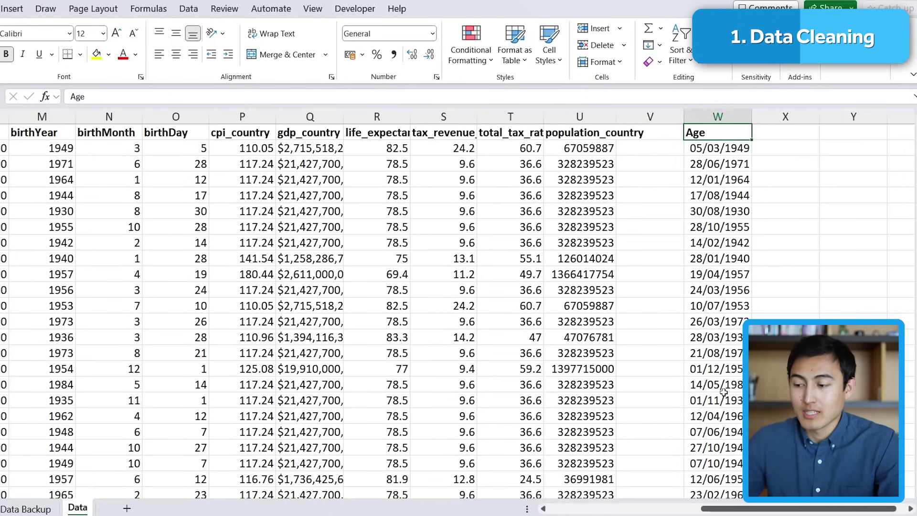
Step: Enter =TODAY() in V2 and fill it down column V, showing 01/04/2024
key("Left")
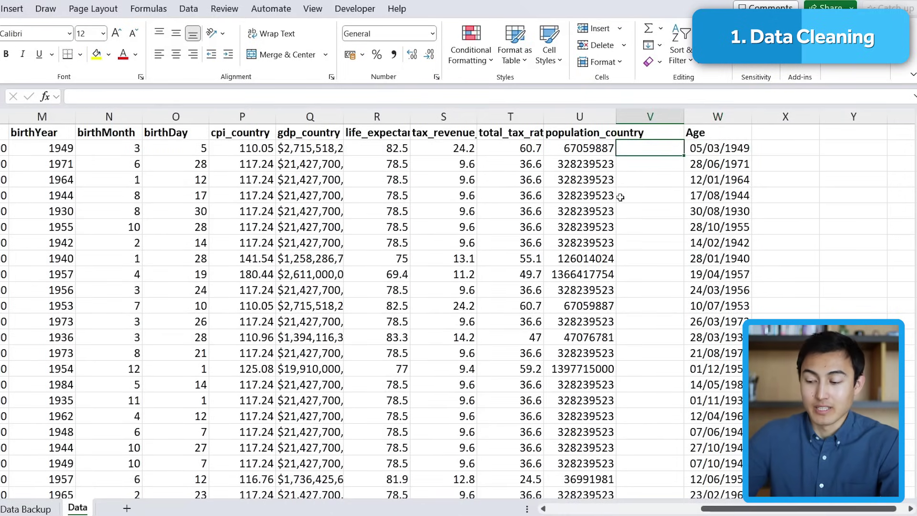
type("=touda")
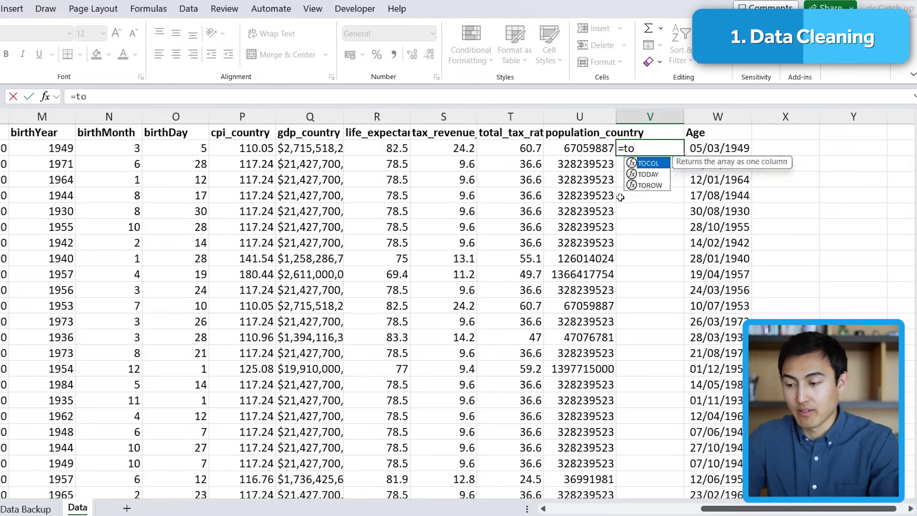
key("BackSpace")
key("BackSpace")
key("BackSpace")
type("da")
key("Tab")
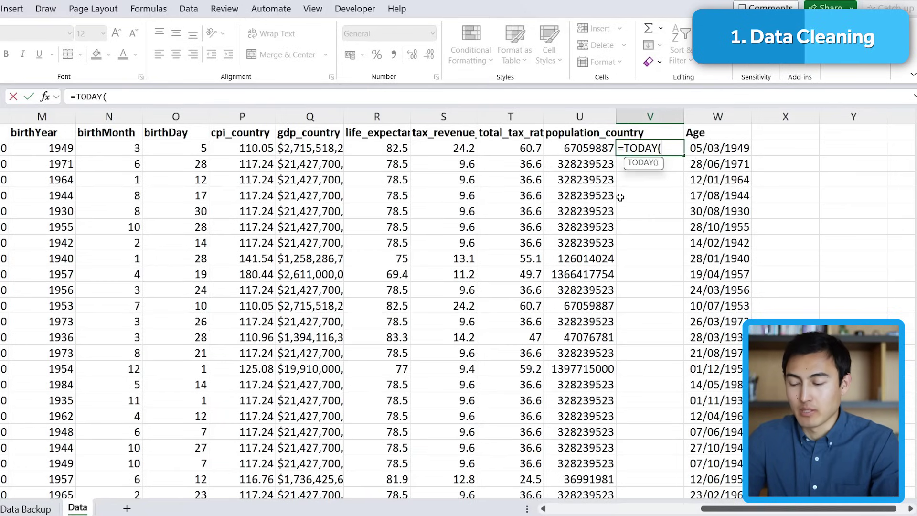
type(")")
key("Return")
left_click(678, 148)
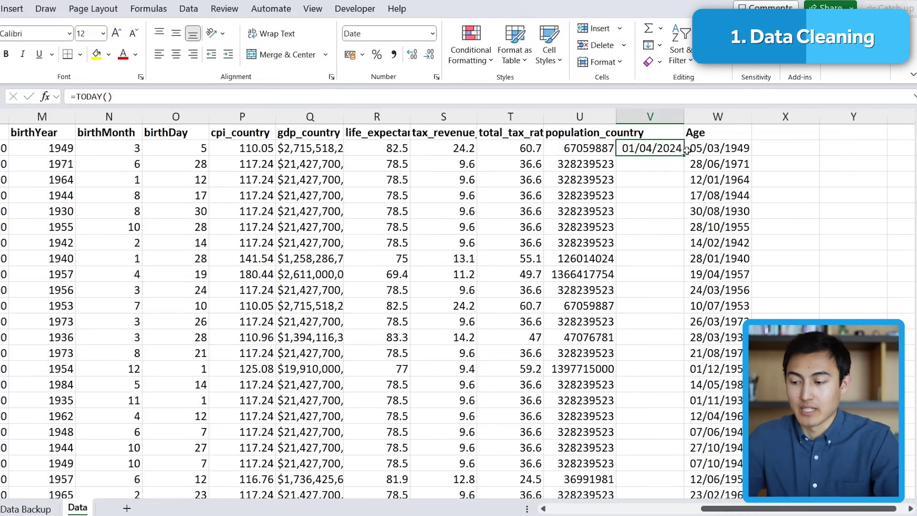
double_click(684, 156)
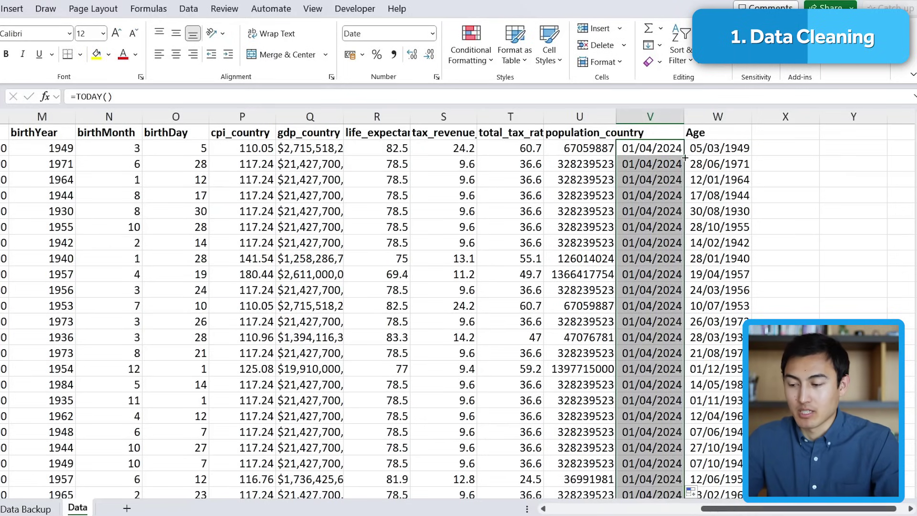
key("Right")
key("Right")
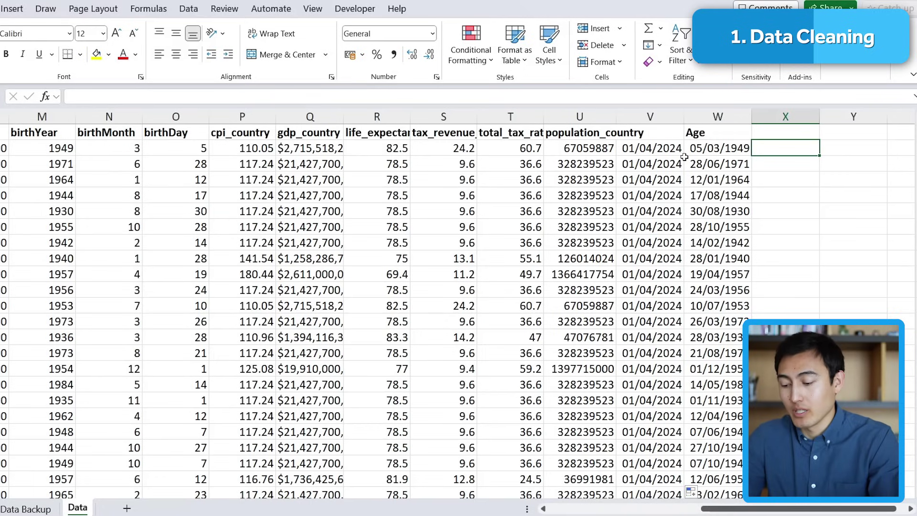
Step: Enter =YEARFRAC(W2,V2,1) in X2 and fill it down, giving ages like 75.0746064
type("yearf")
key("Tab")
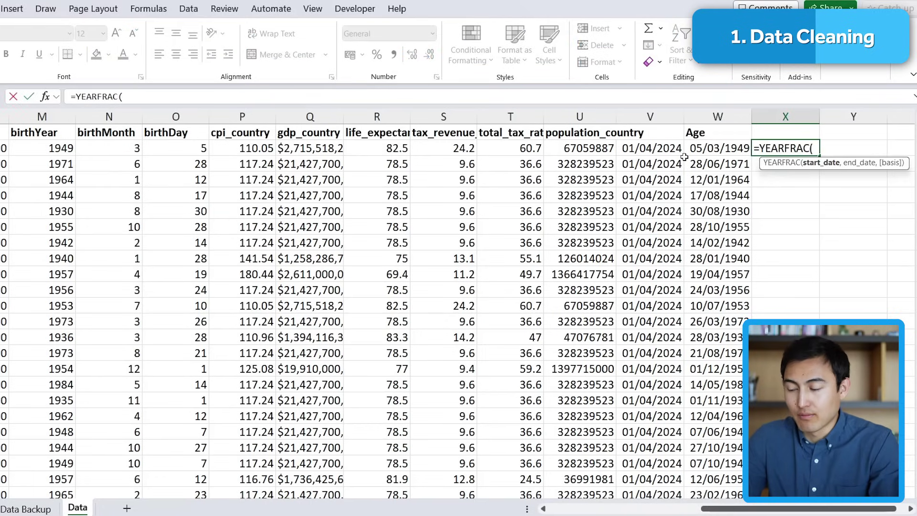
left_click(685, 155)
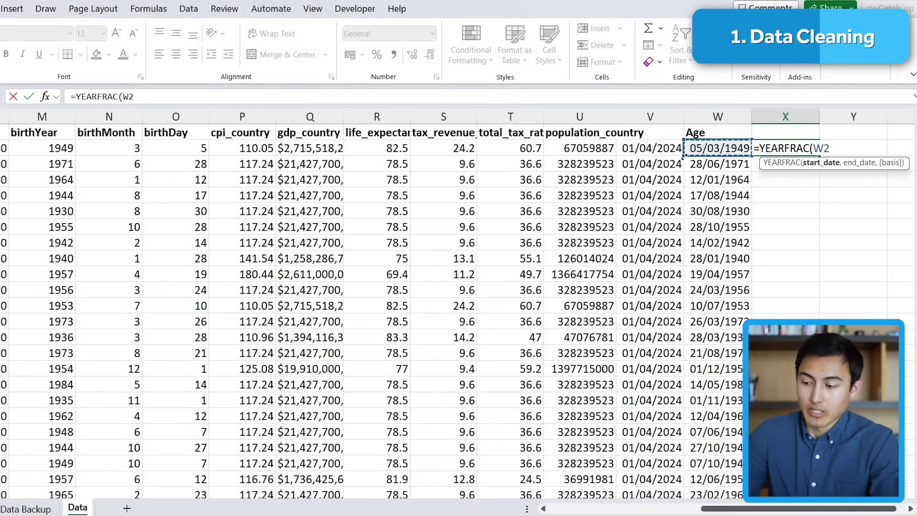
type(",")
left_click(682, 154)
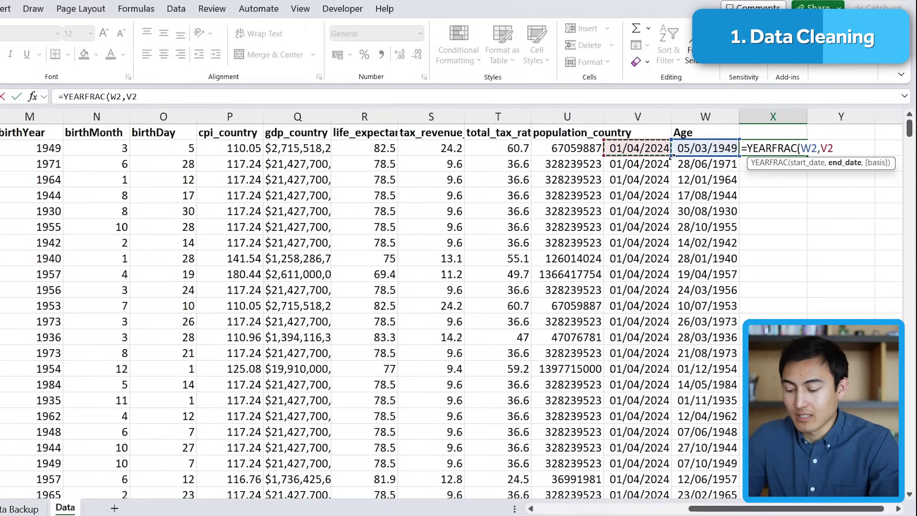
type(",")
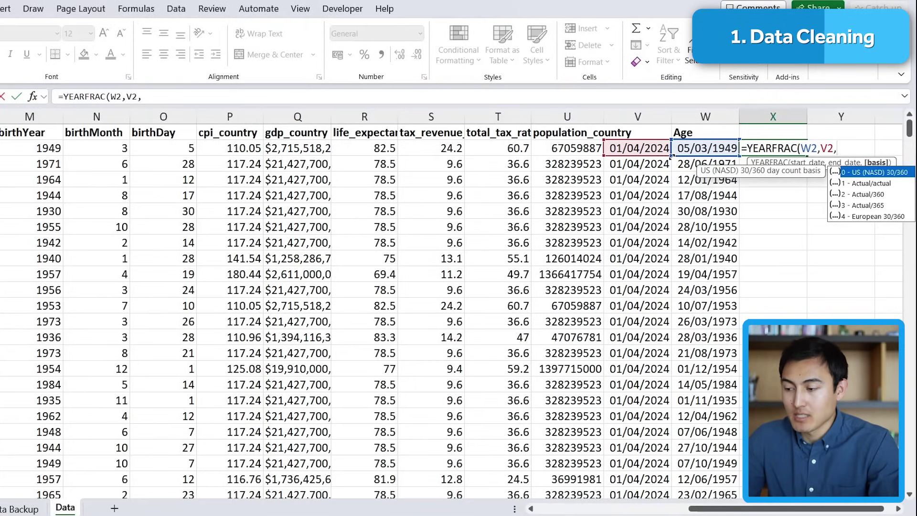
key("Down")
key("Tab")
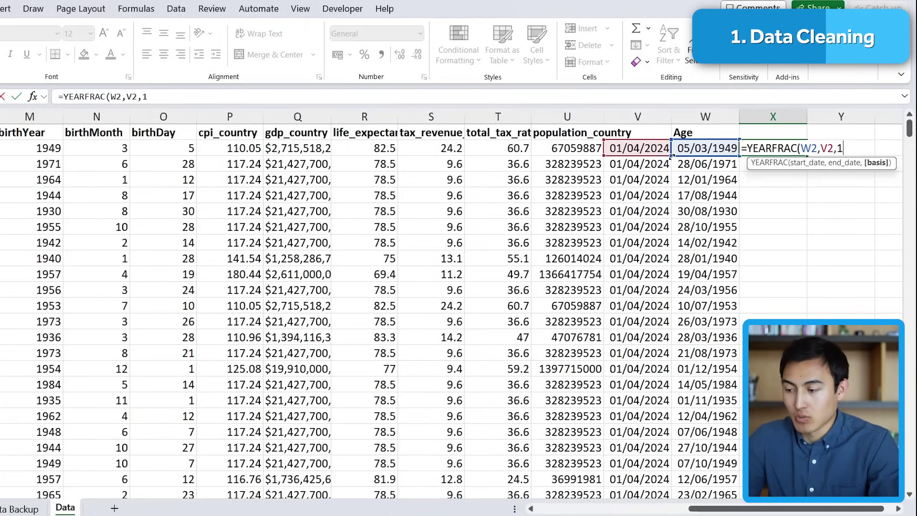
type(")")
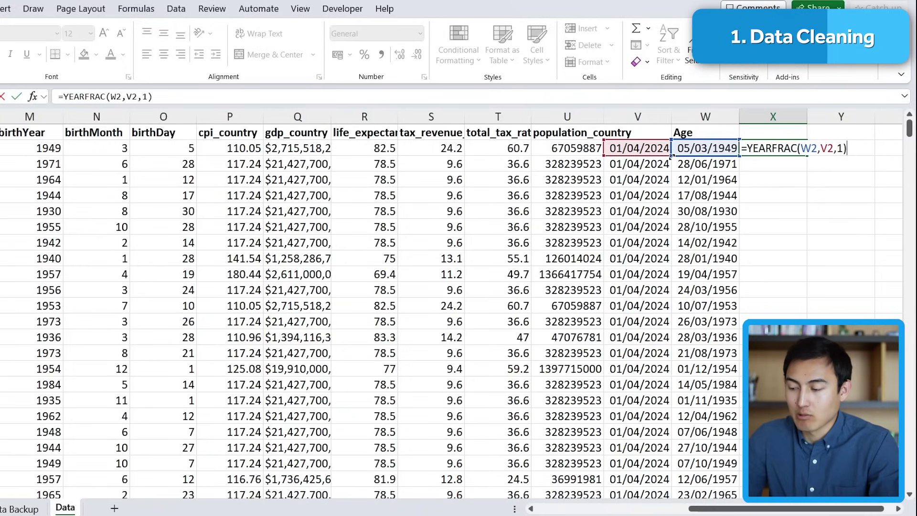
key("ctrl+Return")
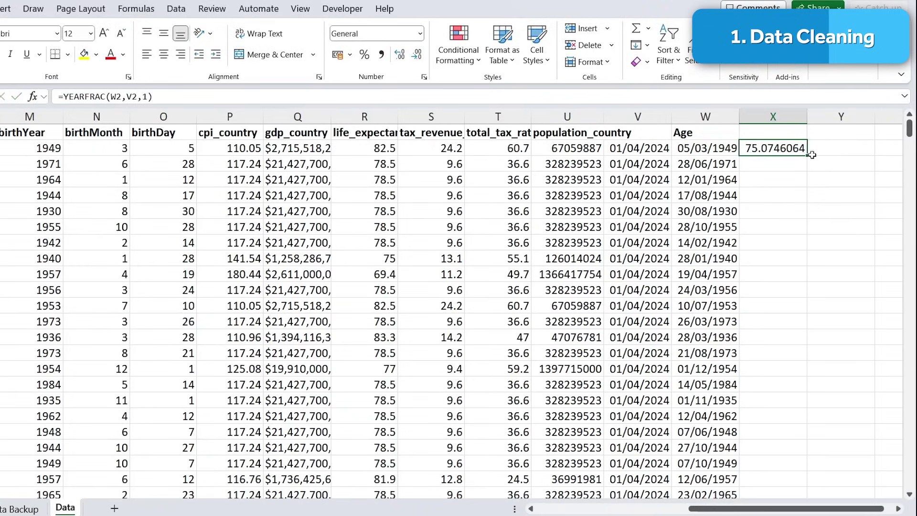
double_click(808, 157)
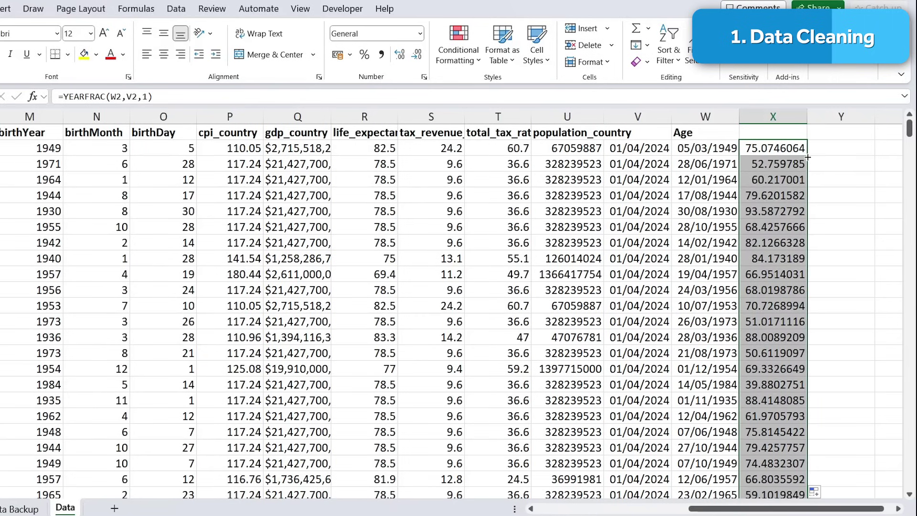
Step: Move the Age header to X1, and label W1 'Birth Date' and V1 'Current Date'
key("Left")
key("Up")
key("ctrl+x")
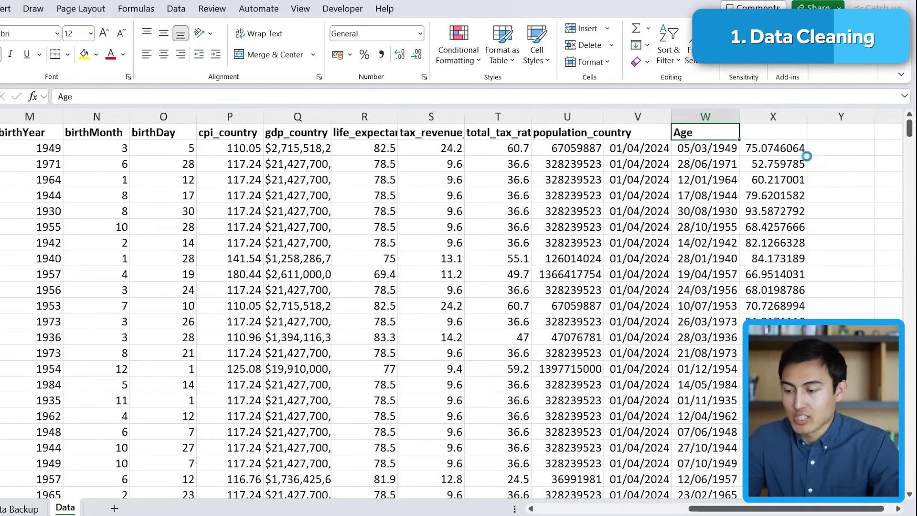
key("Right")
key("ctrl+v")
key("Left")
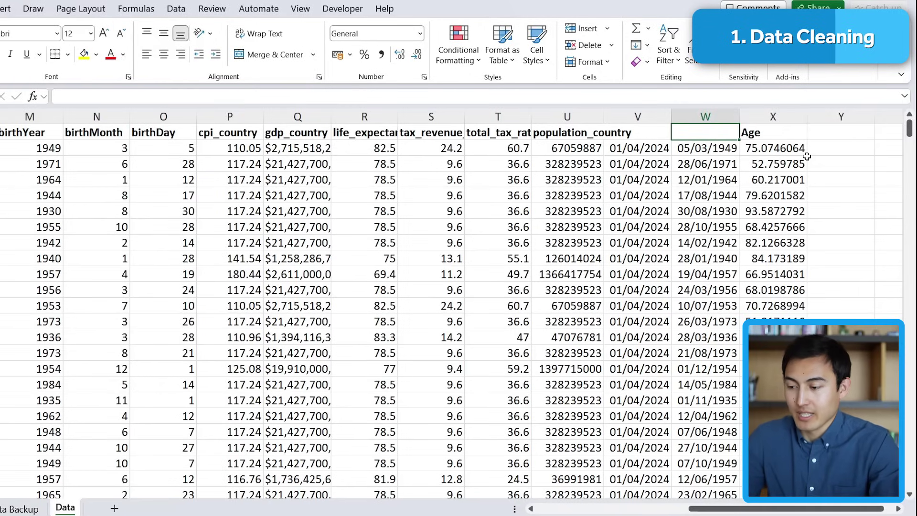
type("Birth ")
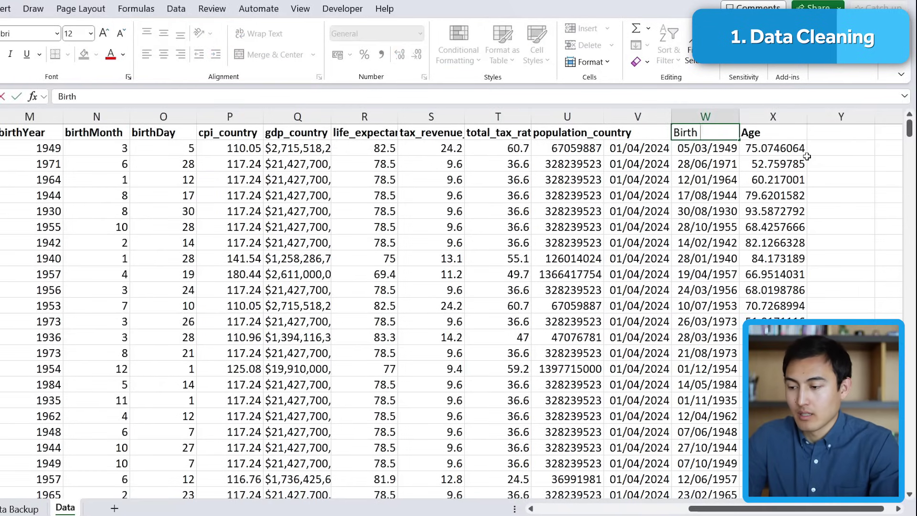
type("Date")
key("ctrl+Return")
key("Left")
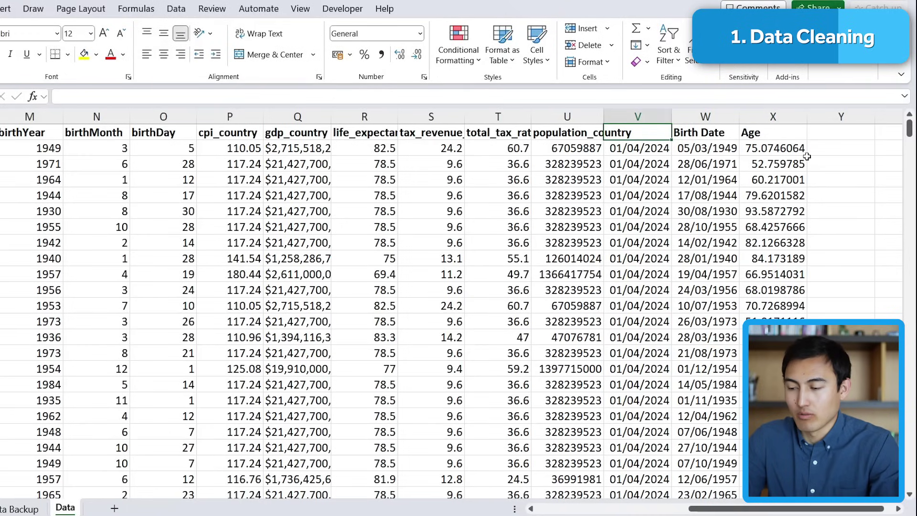
type("Da")
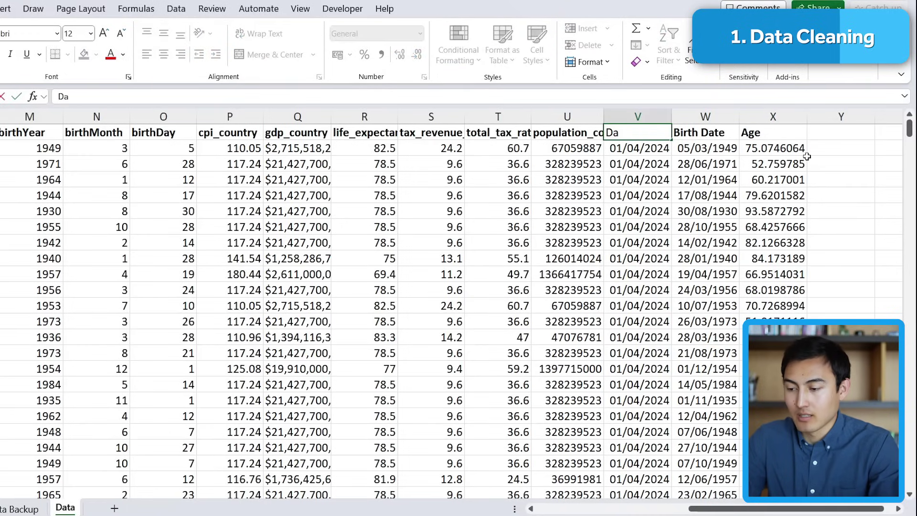
type("rrent Date")
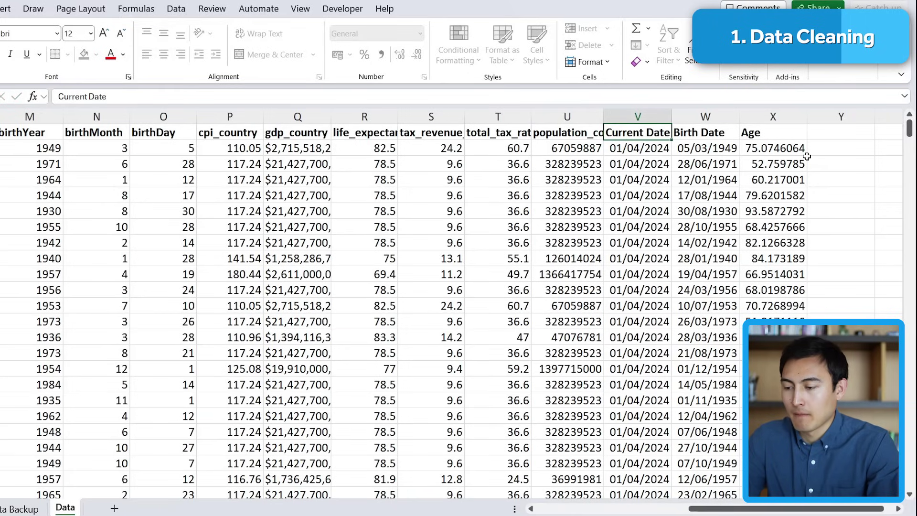
key("Return")
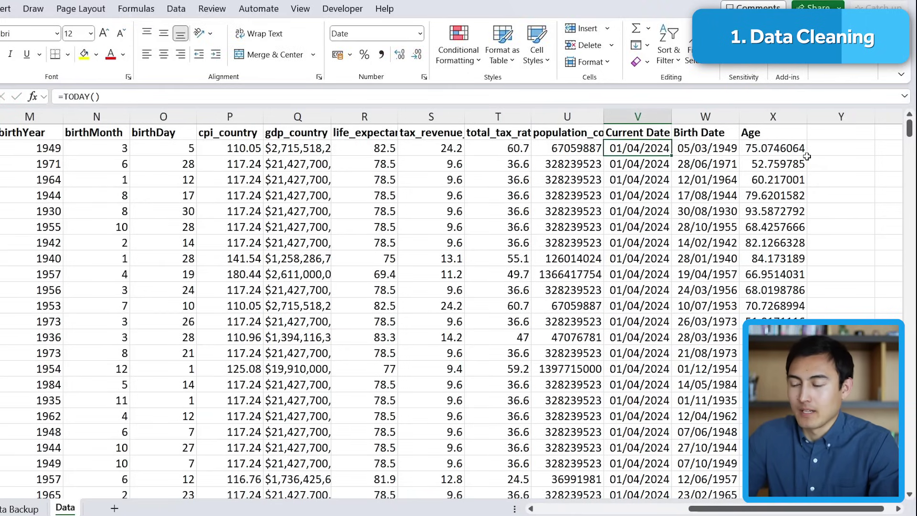
Step: Move the Age column into column V, ahead of Current Date and Birth Date
left_click(773, 117)
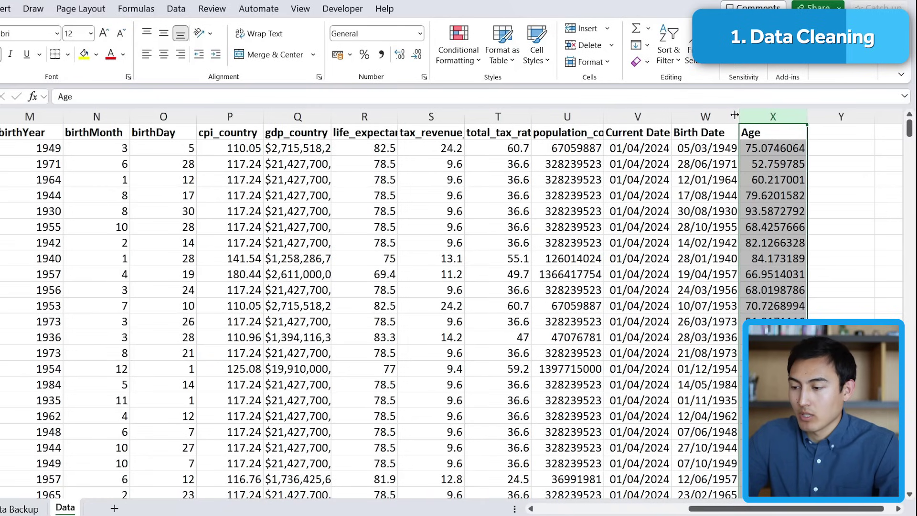
left_click_drag(741, 135, 606, 133)
left_click(637, 148)
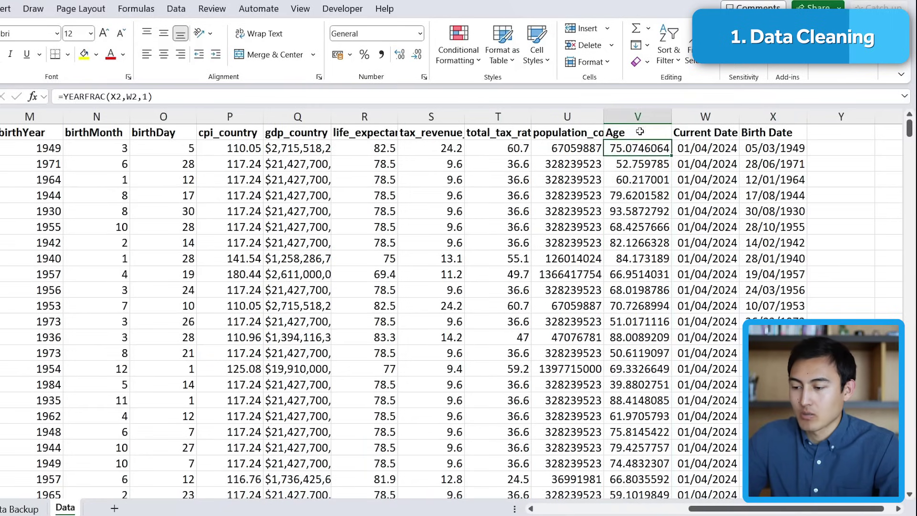
key("Up")
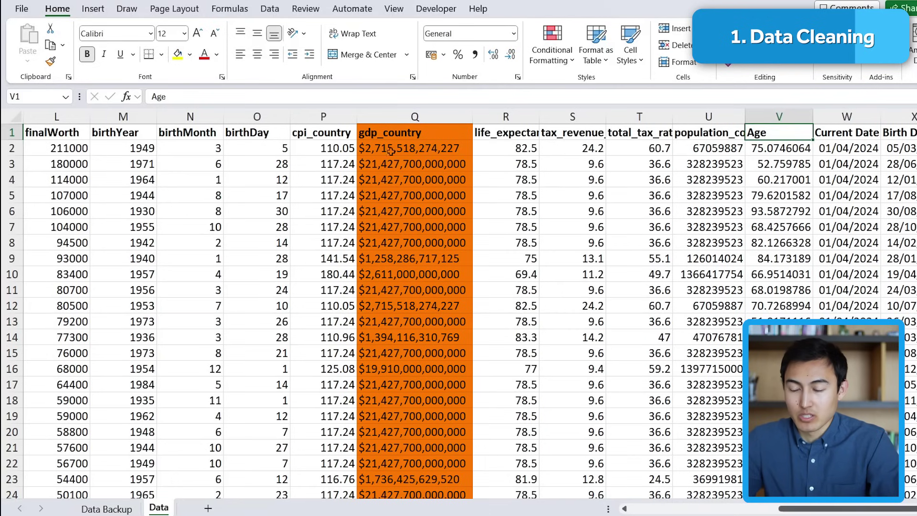
Step: Inspect the stored value of the first gdp_country cell, Q2
left_click(391, 150)
scroll(463, 225, "right", 3)
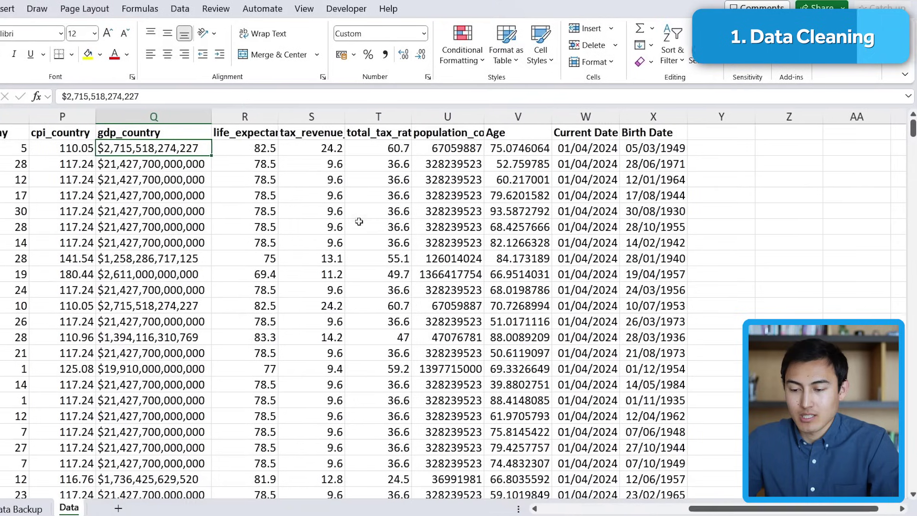
double_click(154, 146)
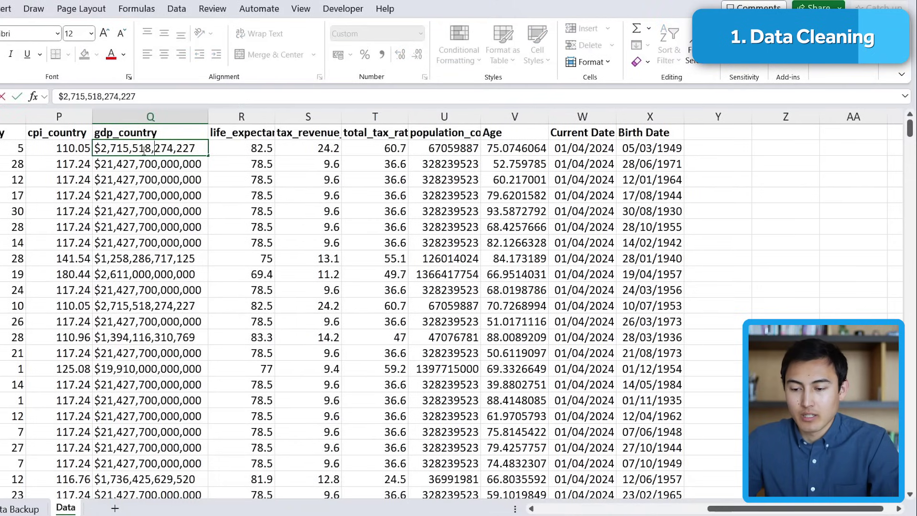
key("Escape")
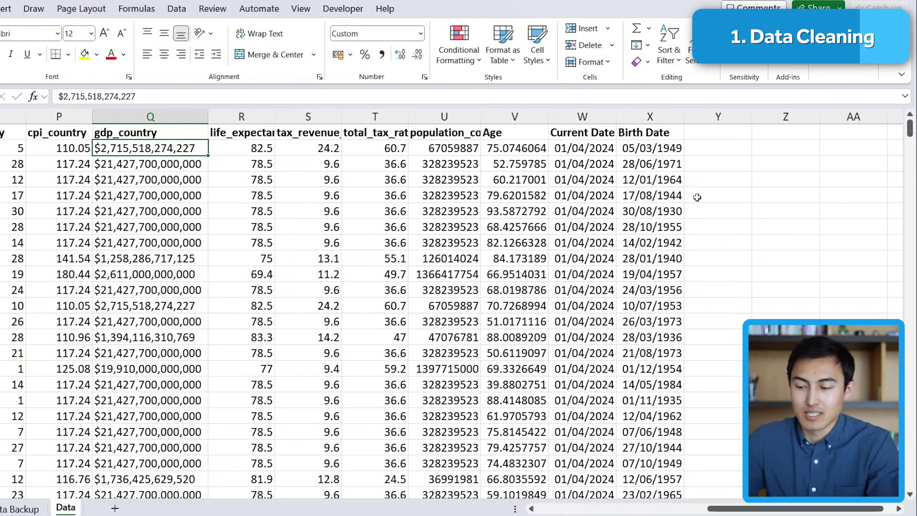
Step: Enter the test formula =Q2+Q3 in Z2, which returns #VALUE!, and recheck Q2's raw text
left_click(770, 148)
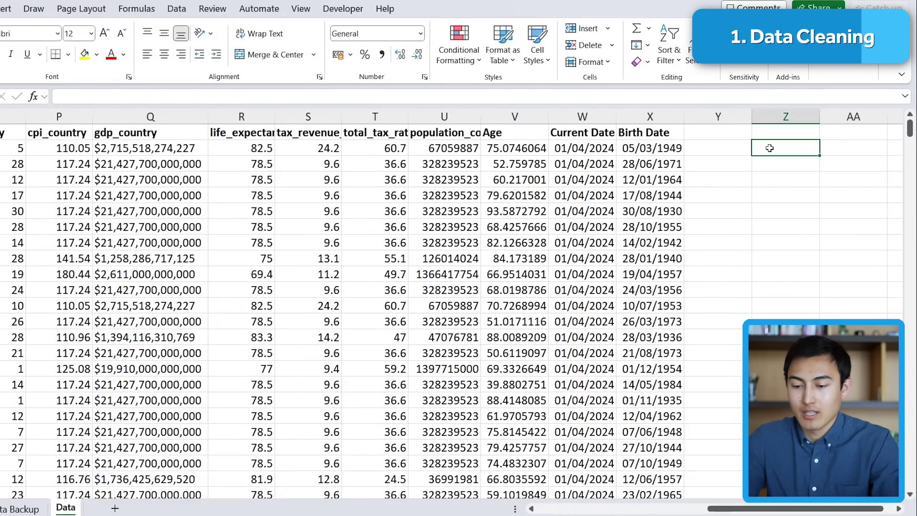
type("=")
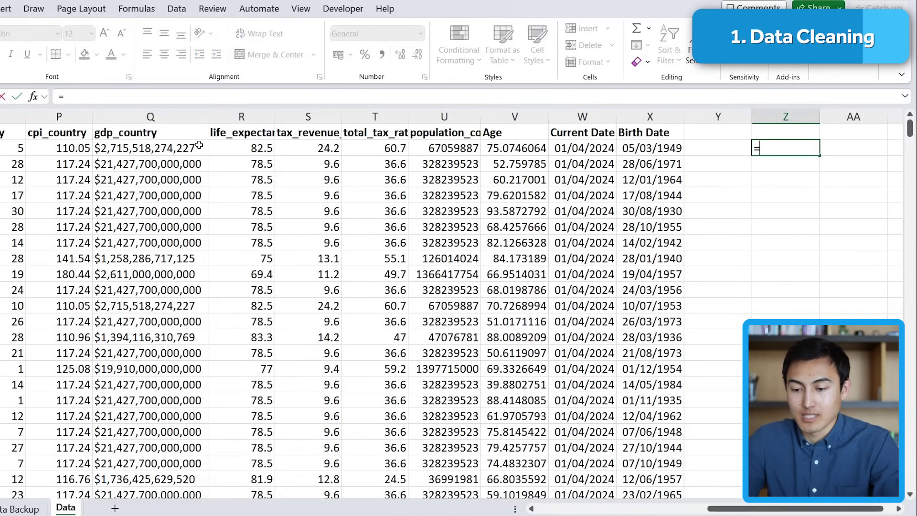
left_click(164, 145)
type("+")
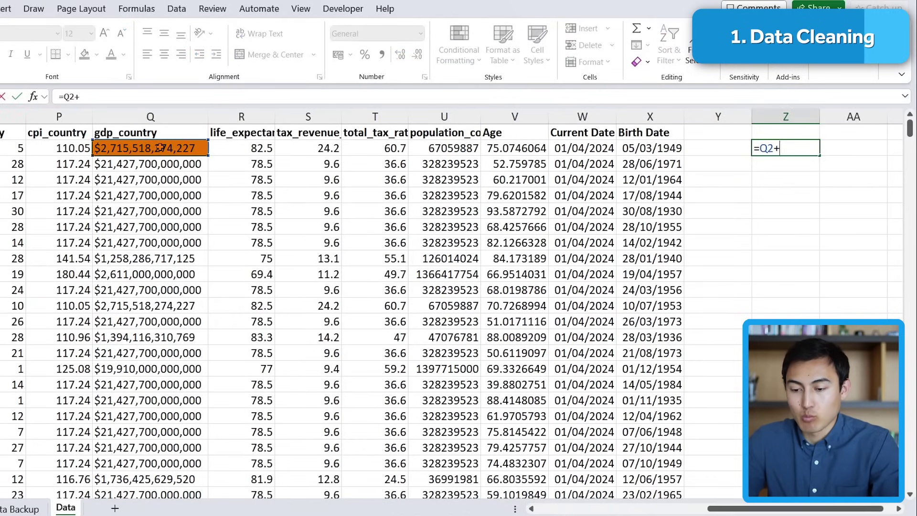
left_click(165, 171)
key("ctrl+Return")
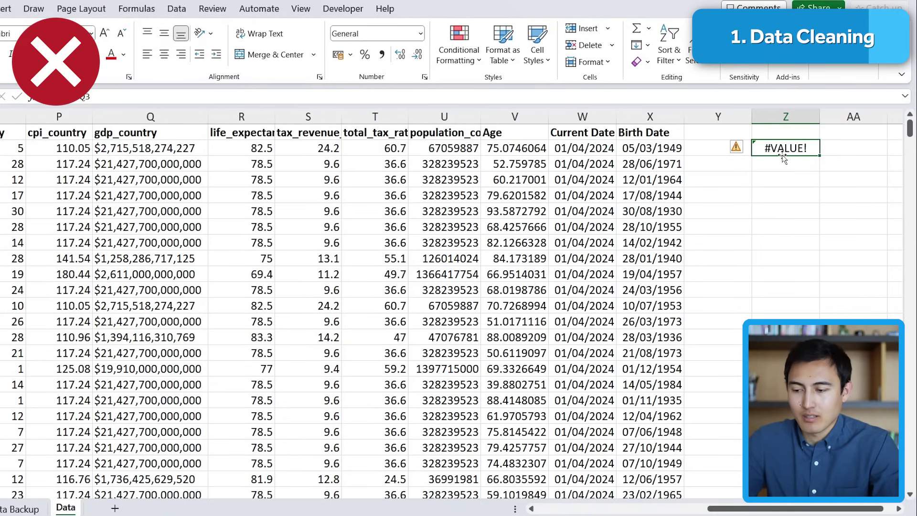
left_click(147, 147)
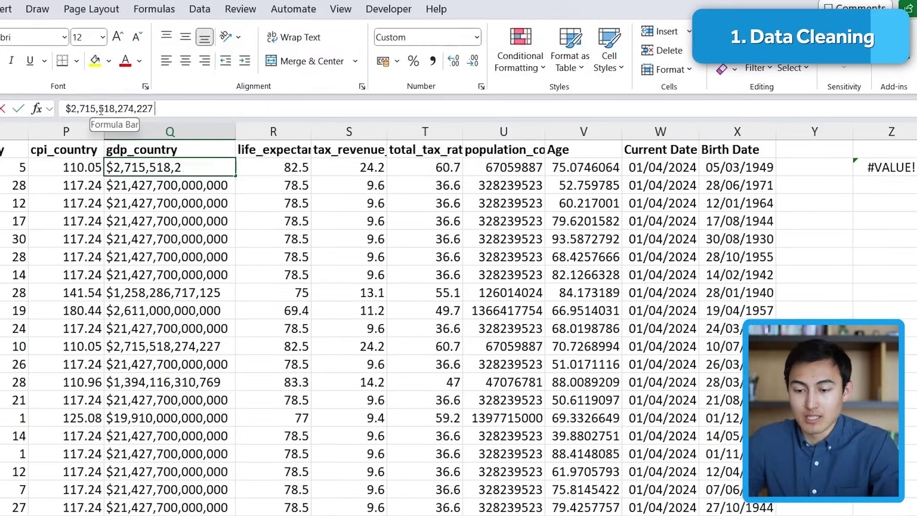
left_click(86, 97)
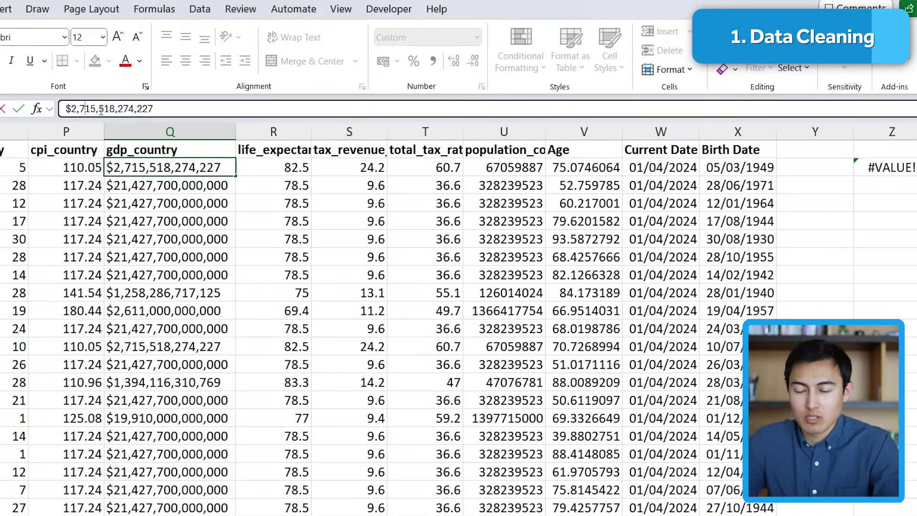
key("Escape")
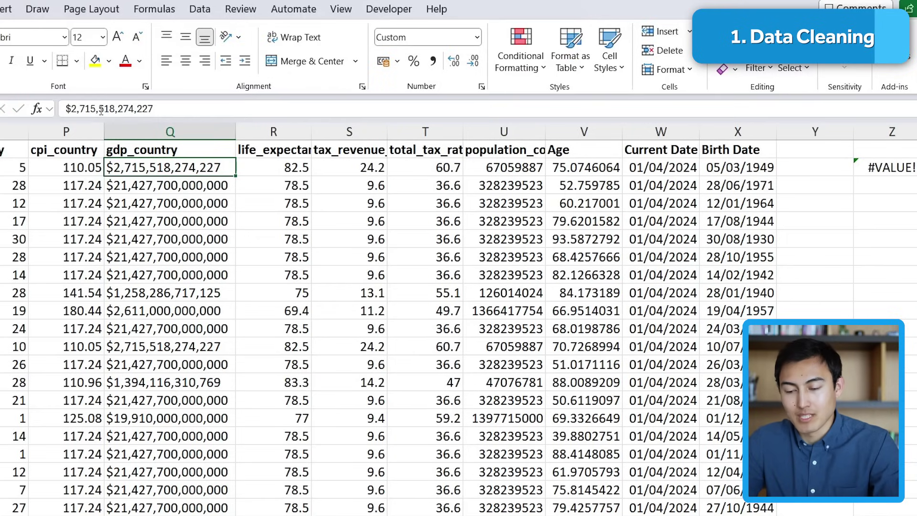
Step: Select all gdp_country values and replace every comma with nothing
key("ctrl+shift+Down")
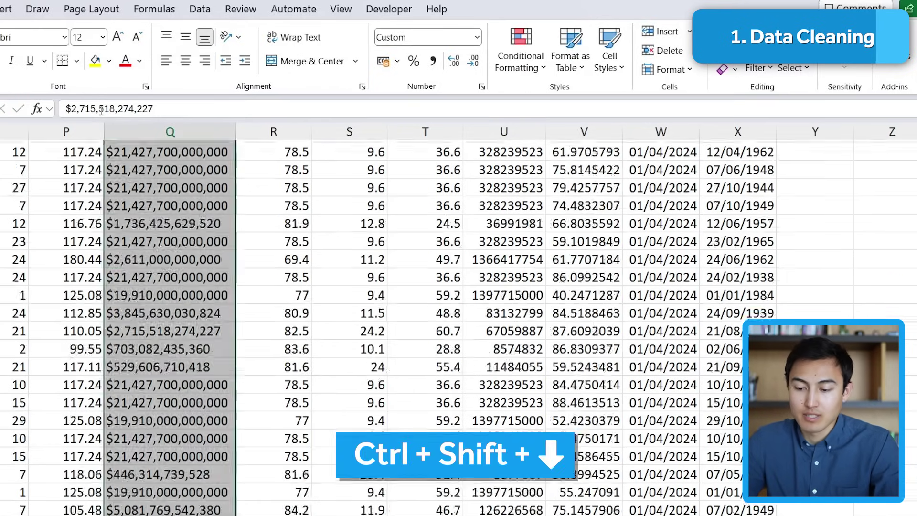
key("ctrl+h")
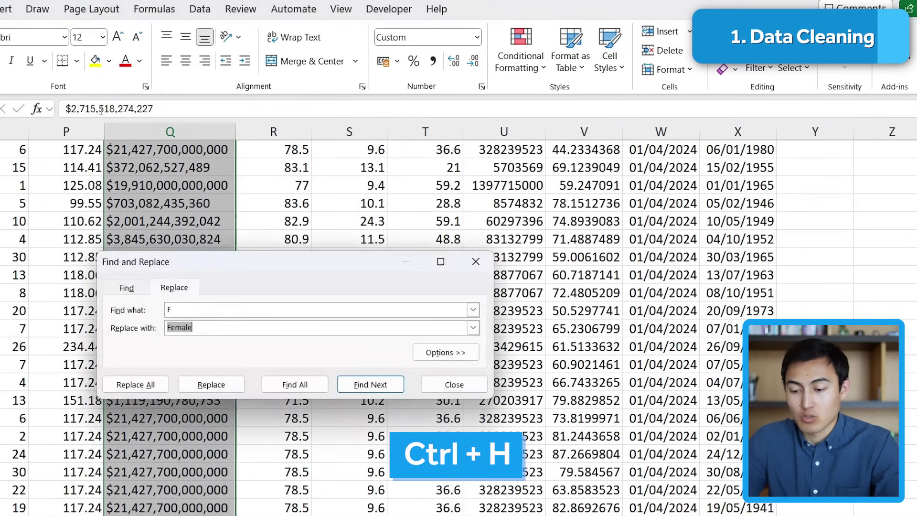
left_click(184, 309)
key("BackSpace")
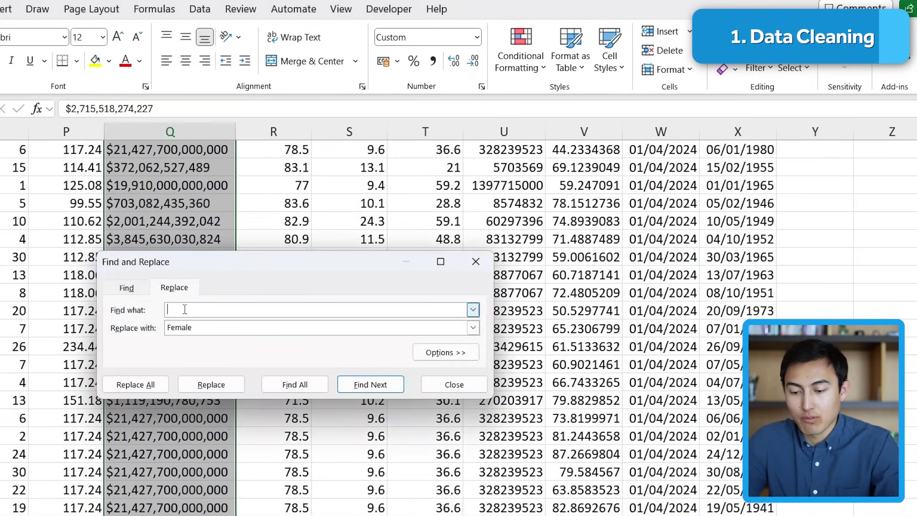
type(",")
key("Tab")
key("BackSpace")
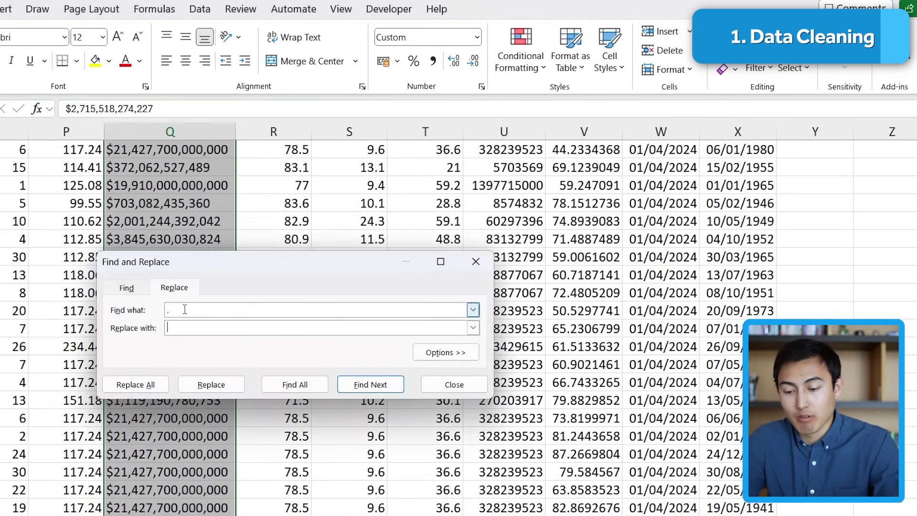
left_click(134, 384)
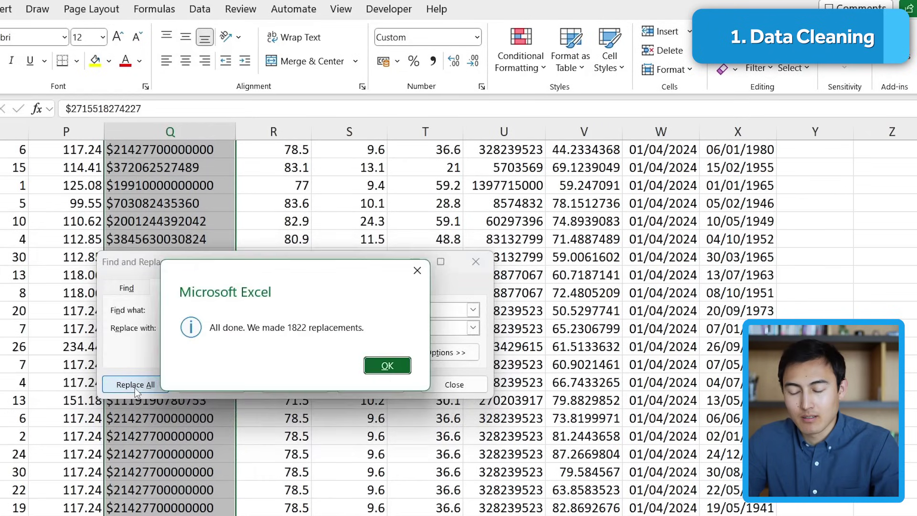
left_click(382, 370)
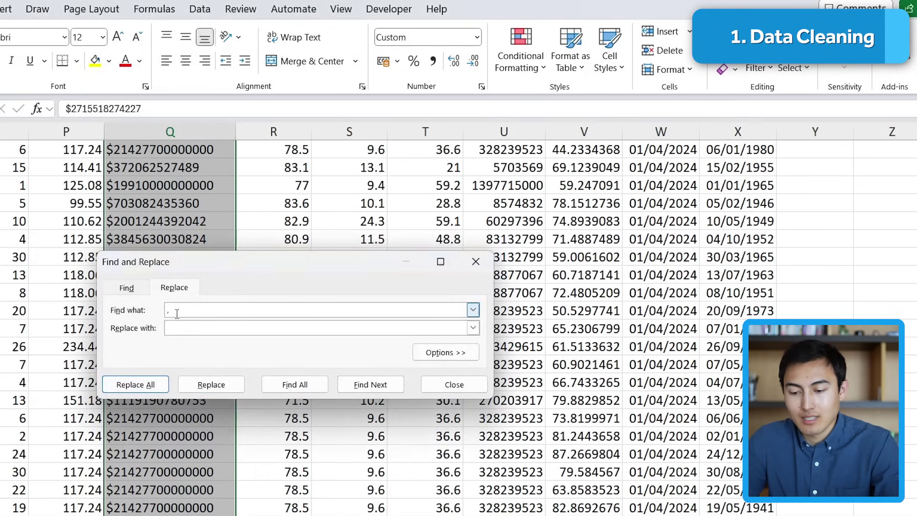
Step: Remove every dollar sign from the gdp_country values
left_click(176, 313)
key("BackSpace")
type("%")
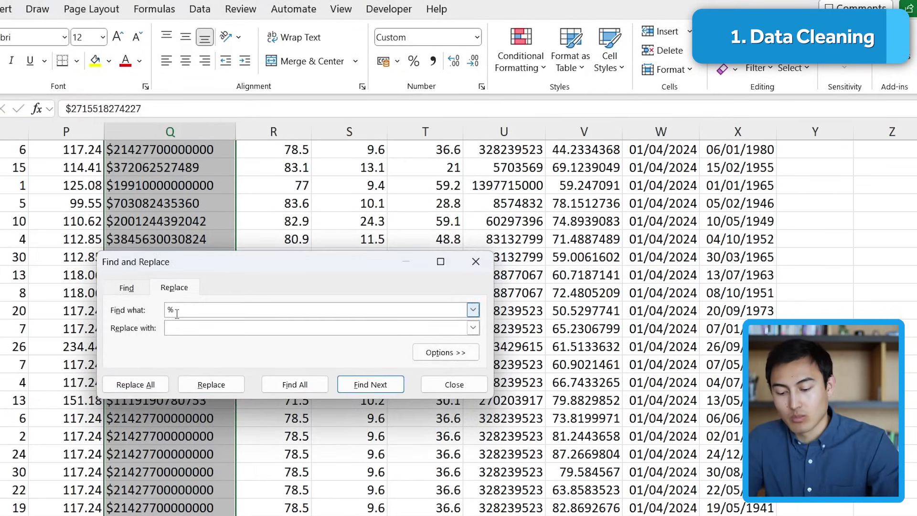
key("BackSpace")
type("$")
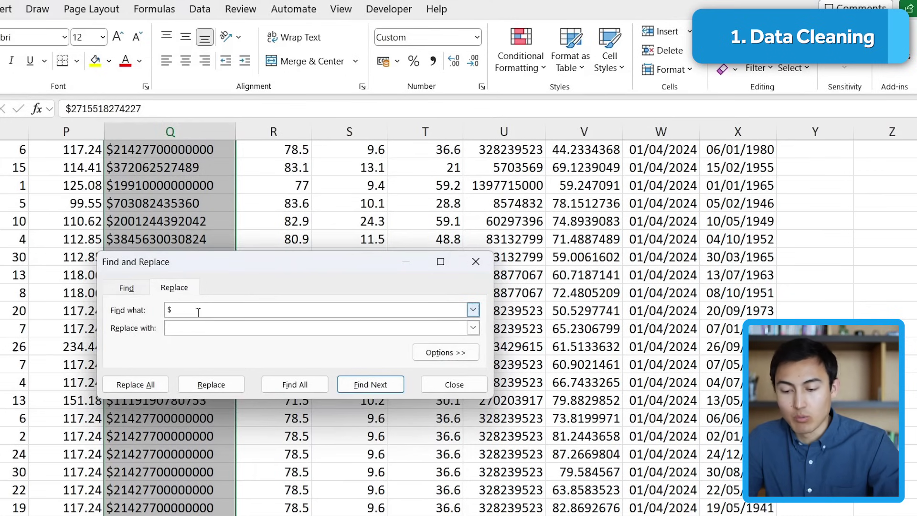
left_click(192, 327)
left_click(122, 385)
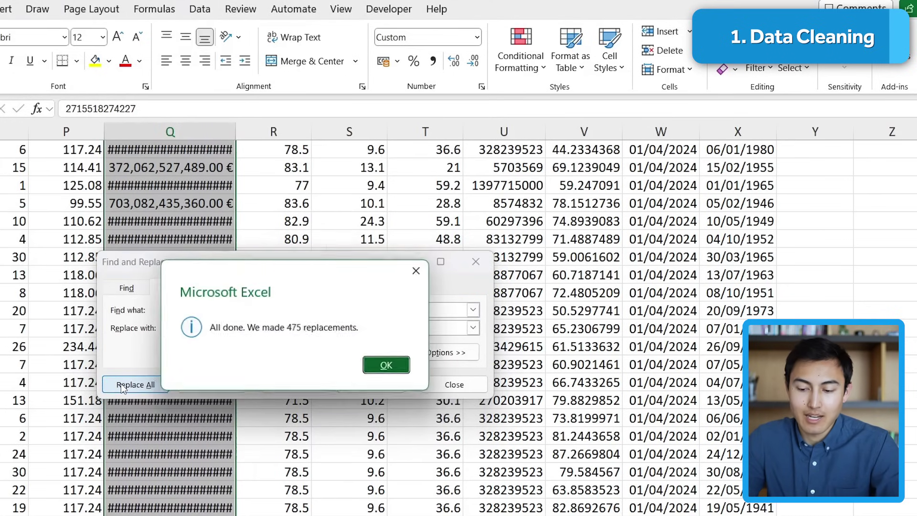
left_click(387, 366)
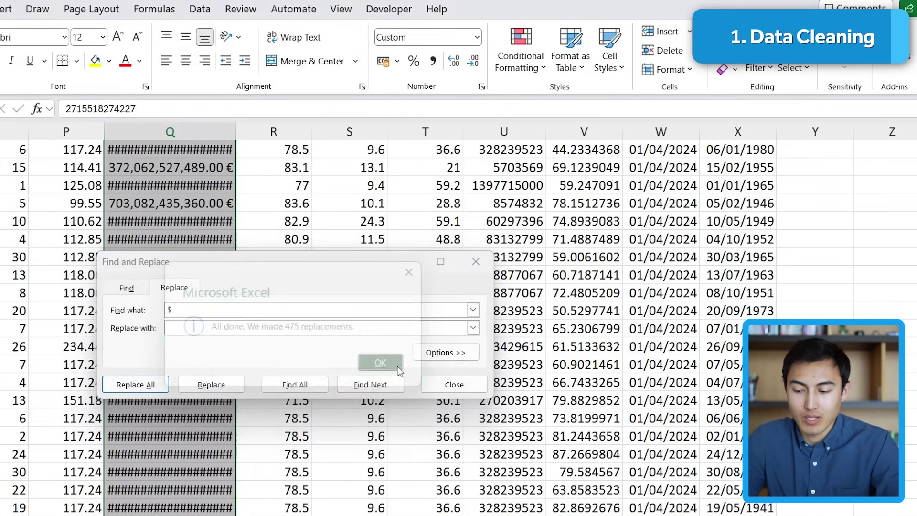
left_click(454, 385)
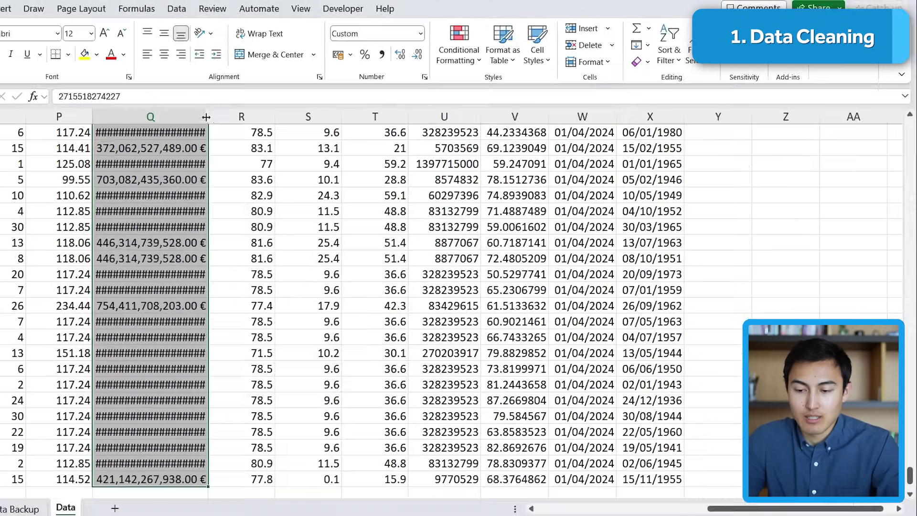
Step: Widen column Q and format gdp_country as Number with 0 decimals and a 1000 separator
left_click(205, 117)
left_click_drag(210, 118, 232, 117)
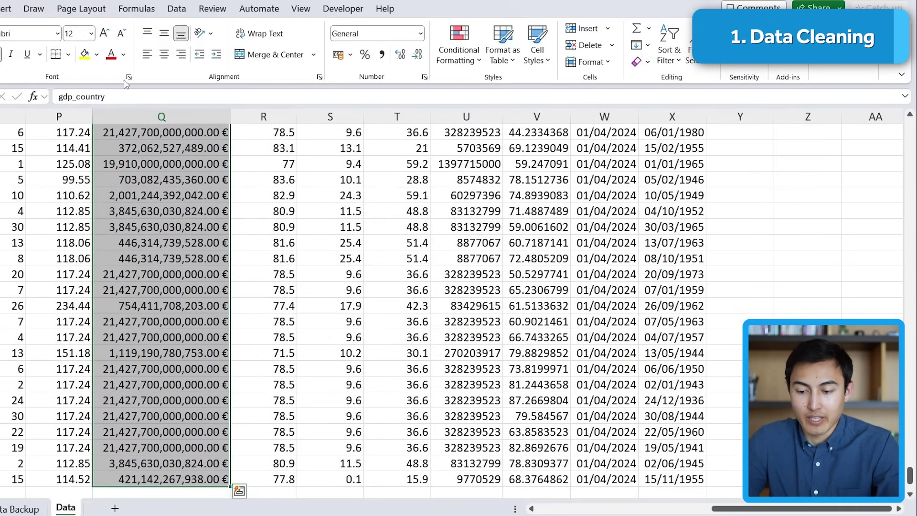
left_click(421, 35)
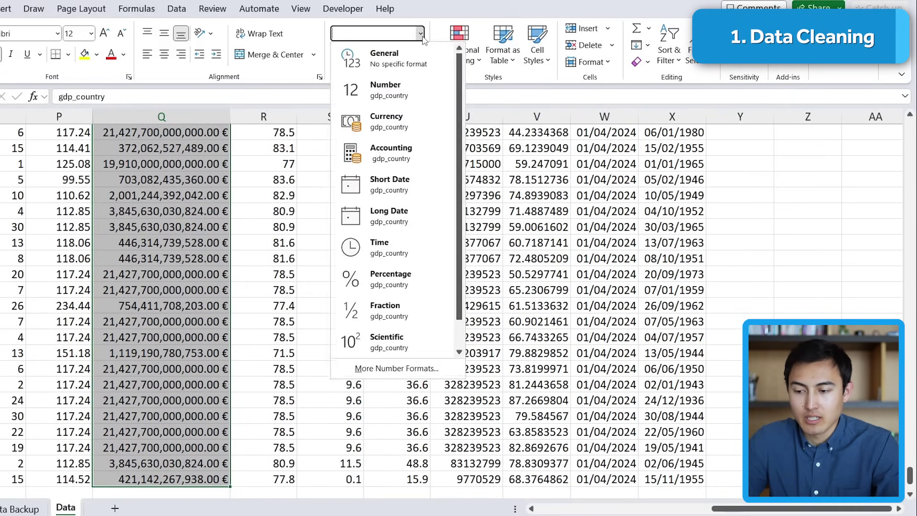
left_click(381, 379)
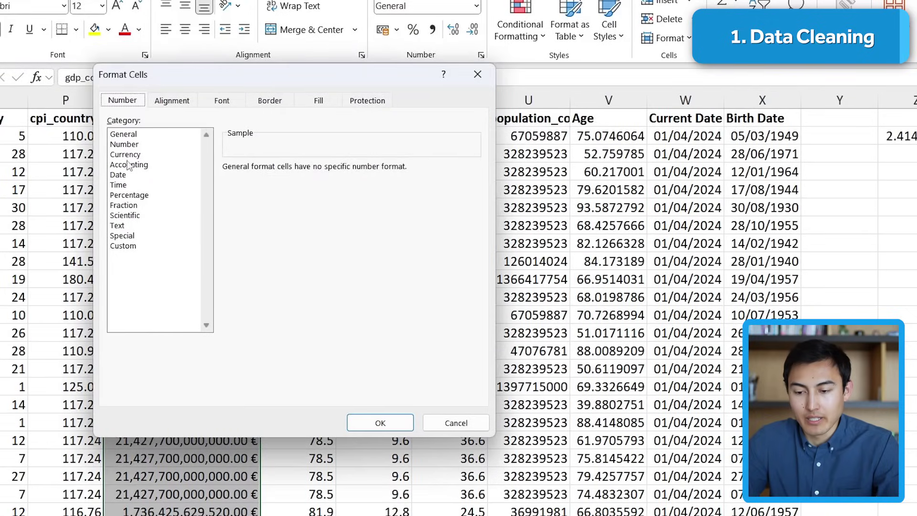
left_click(133, 145)
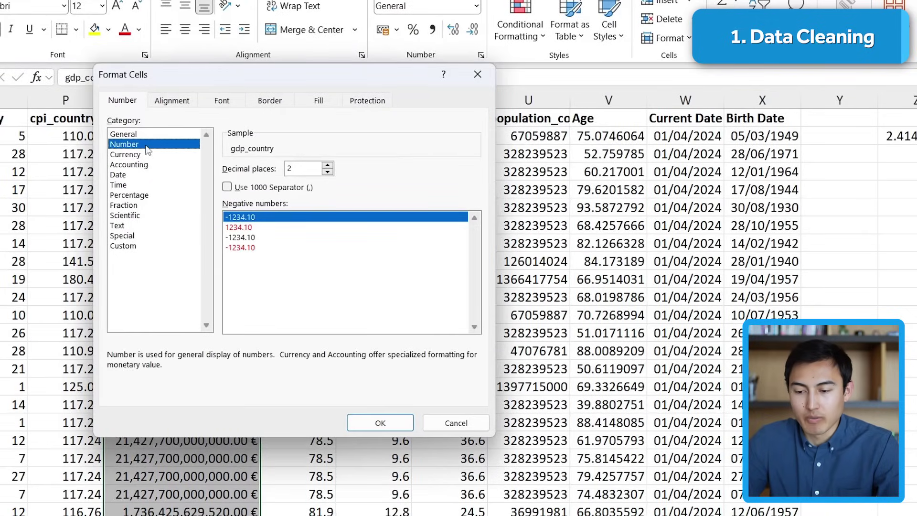
left_click(248, 187)
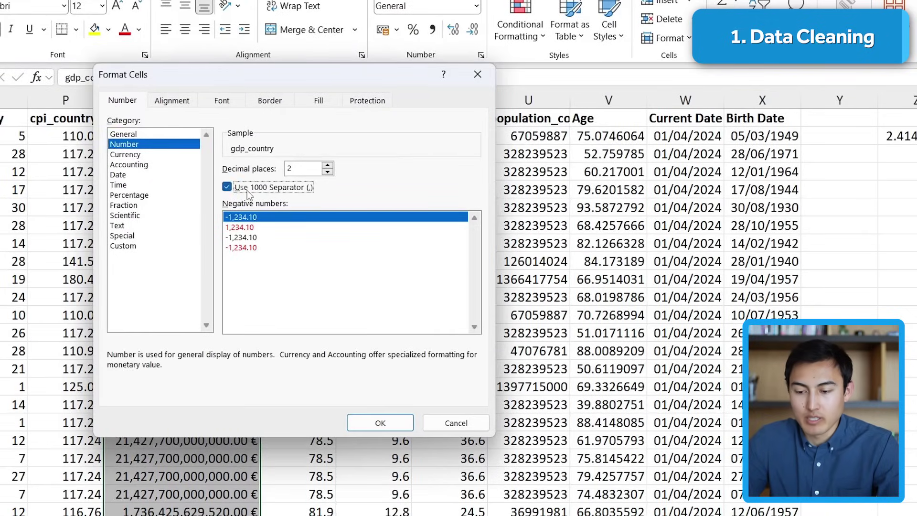
left_click(327, 173)
left_click(327, 173)
left_click(352, 415)
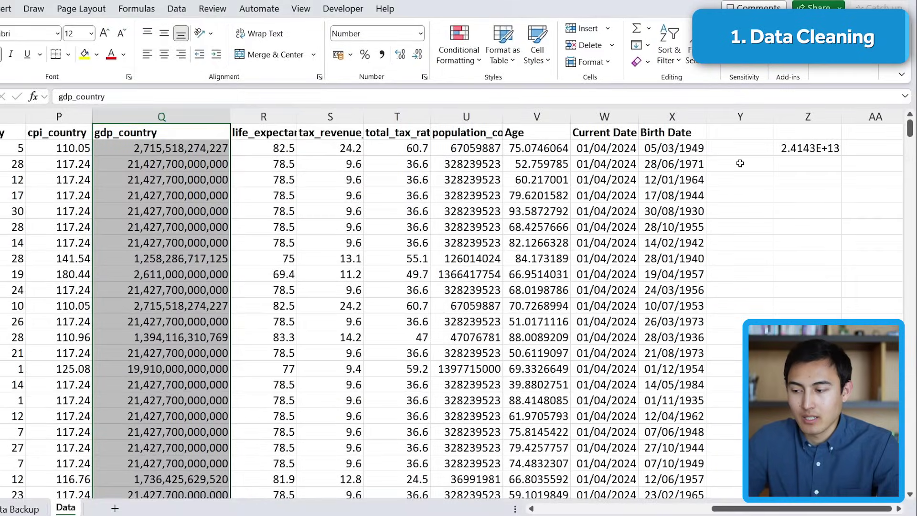
Step: Check the =Q2+Q3 test formula in Z2, then delete it to leave the cell empty
left_click(795, 148)
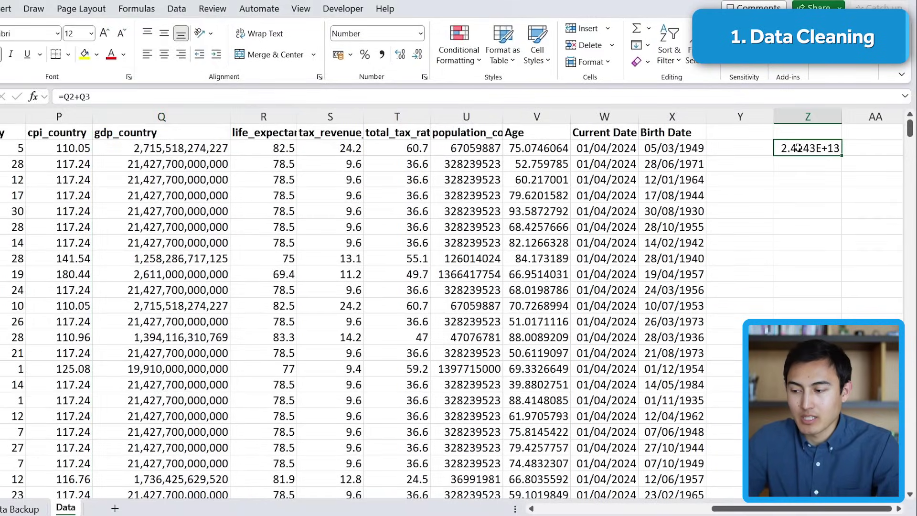
double_click(795, 148)
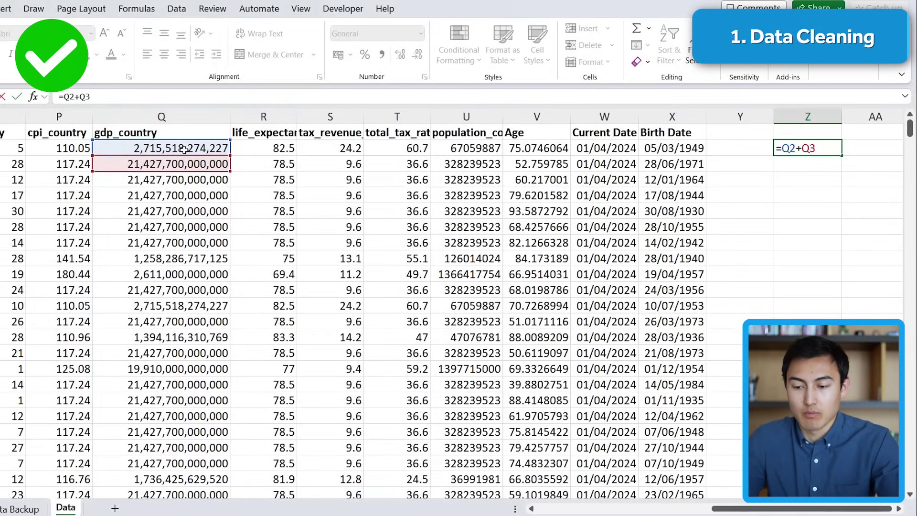
key("Escape")
key("Delete")
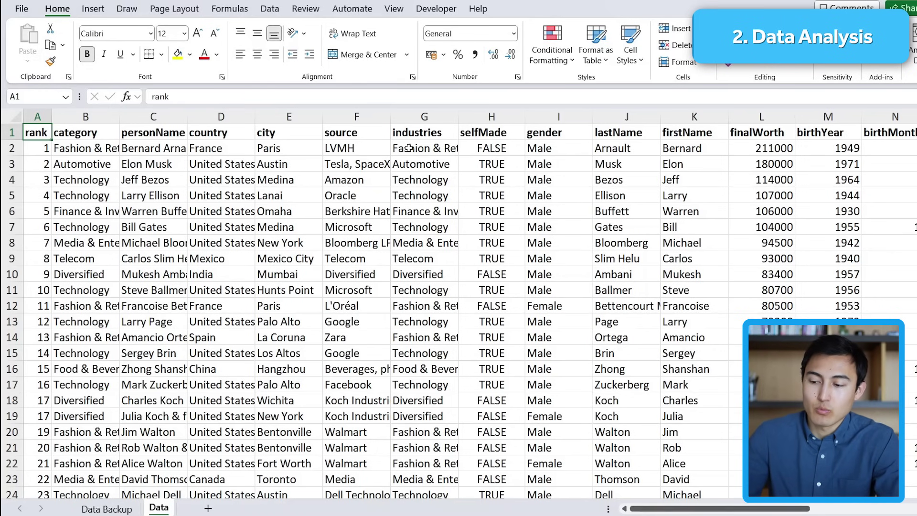
Step: Abandon the half-typed =aver formula in Z2 and open Data Analysis from the Data tab
scroll(736, 150, "right", 10)
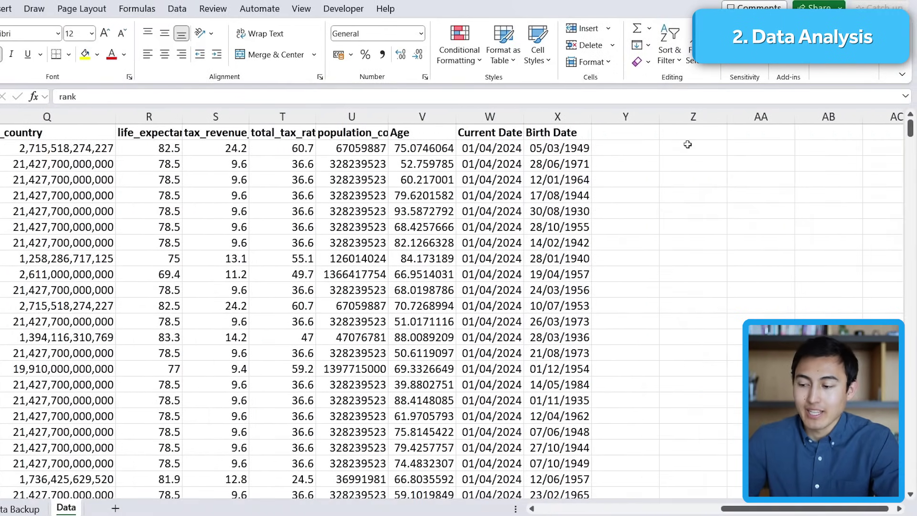
left_click(688, 145)
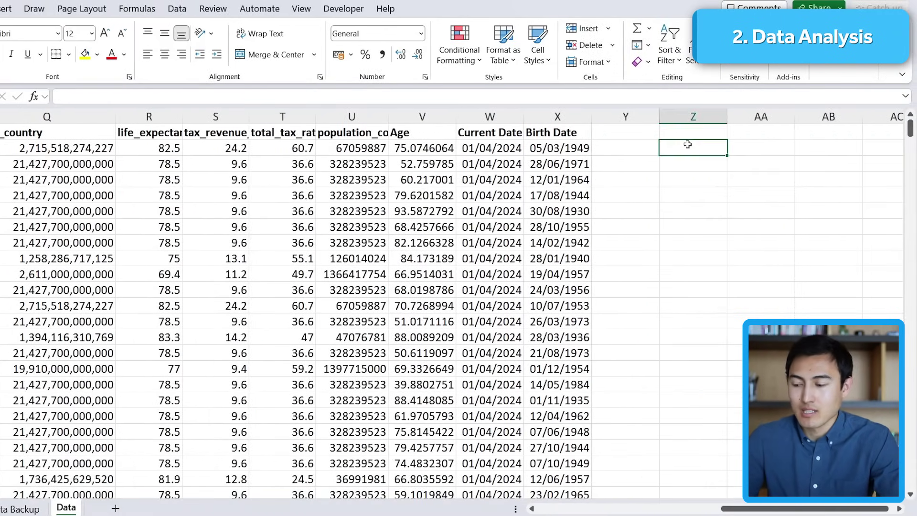
type("=aver")
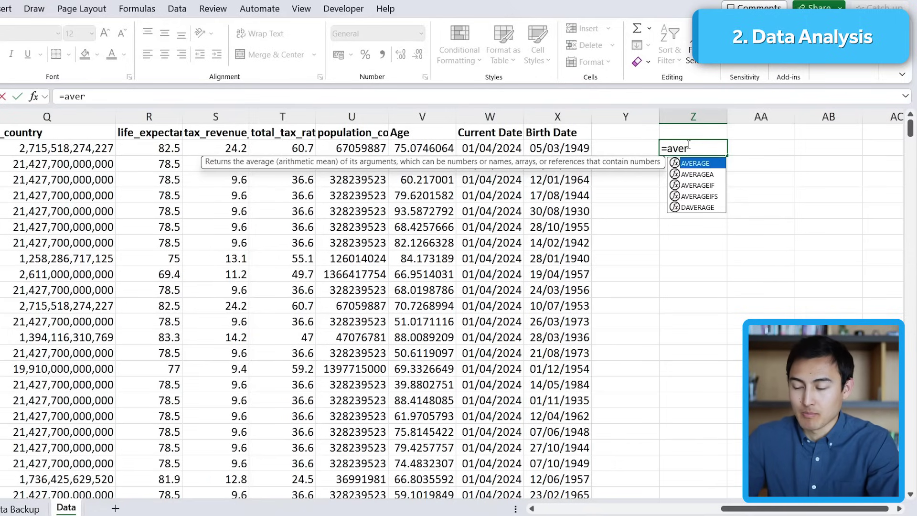
key("Escape")
key("Escape")
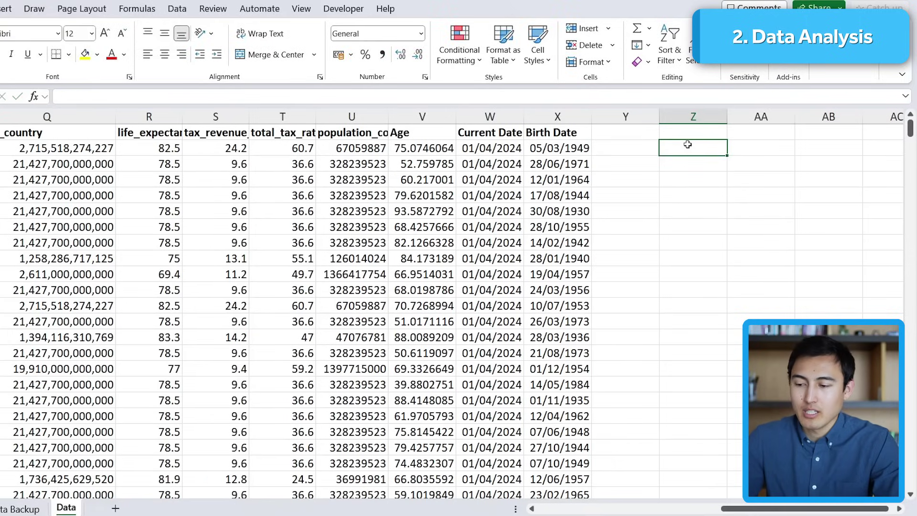
left_click(175, 9)
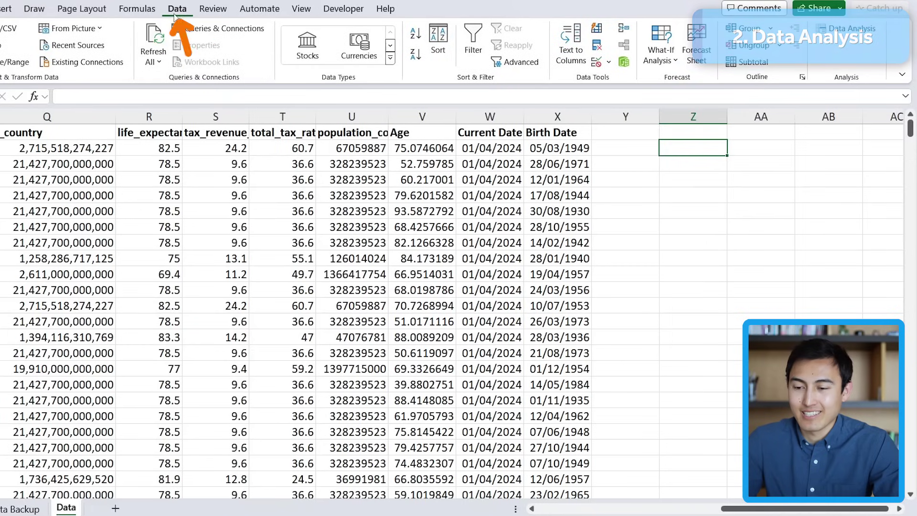
left_click(836, 30)
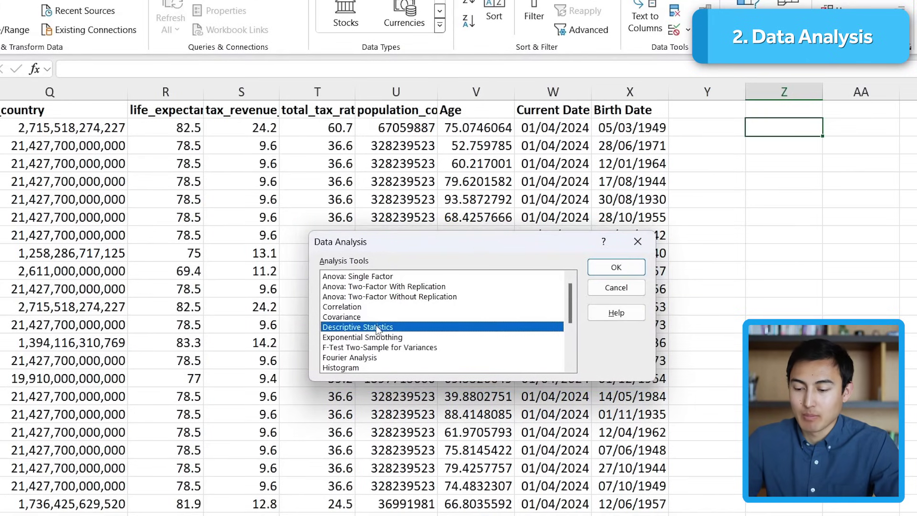
Step: Choose Descriptive Statistics and set its input range to $L$1:$V$476, finalWorth through Age
left_click(616, 268)
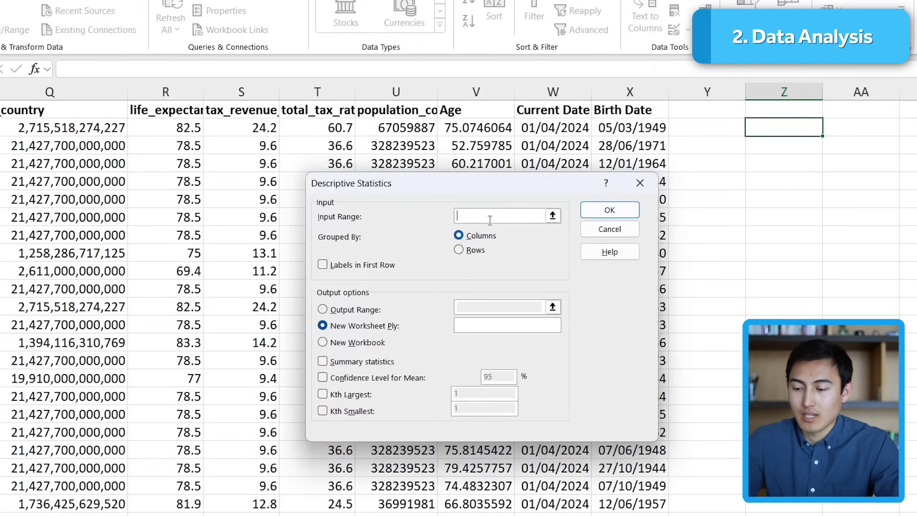
left_click(553, 216)
scroll(132, 197, "left", 6)
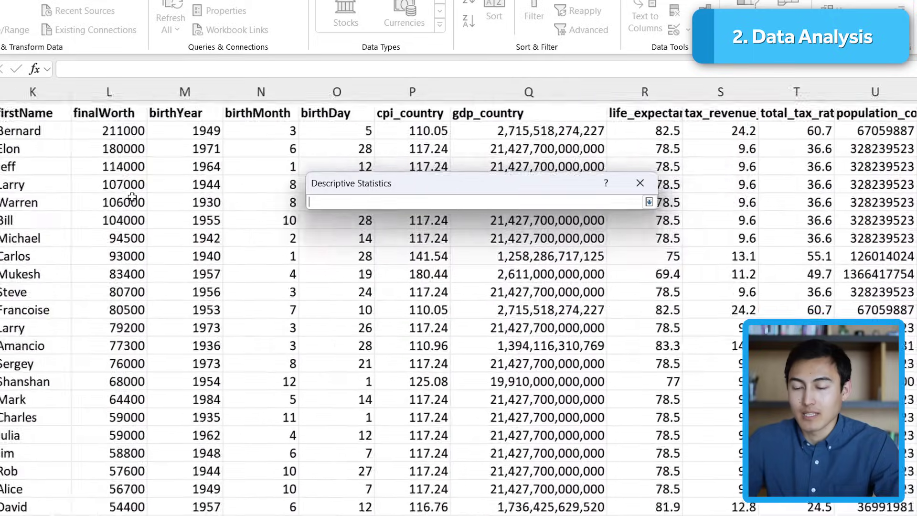
scroll(131, 197, "left", 2)
left_click(260, 122)
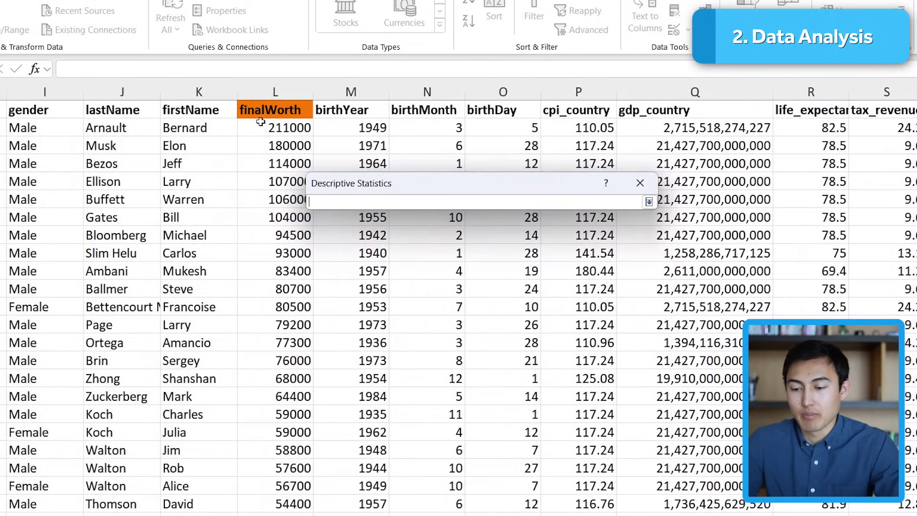
left_click(263, 109)
key("shift+Right")
key("shift+Right")
key("shift+Right")
key("shift+Right")
key("shift+Right")
key("shift+Right")
key("shift+Right")
key("shift+Right")
key("shift+Right")
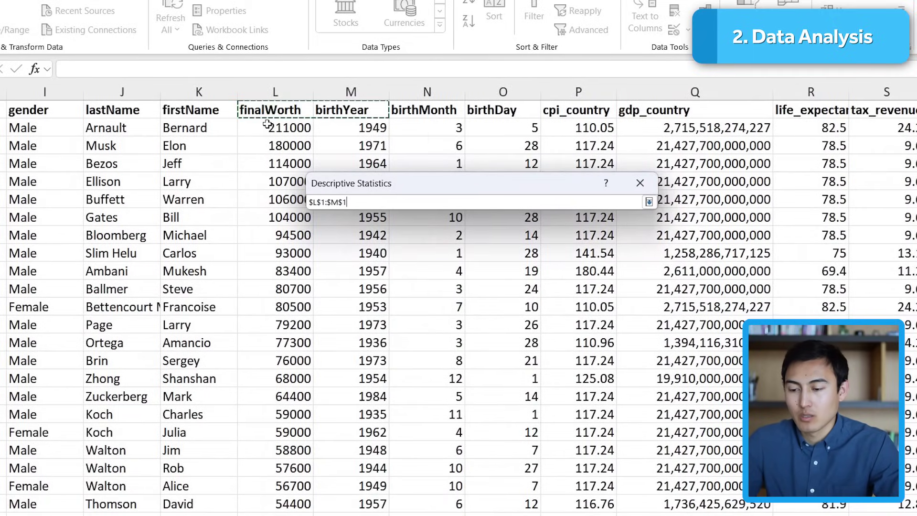
scroll(267, 124, "right", 4)
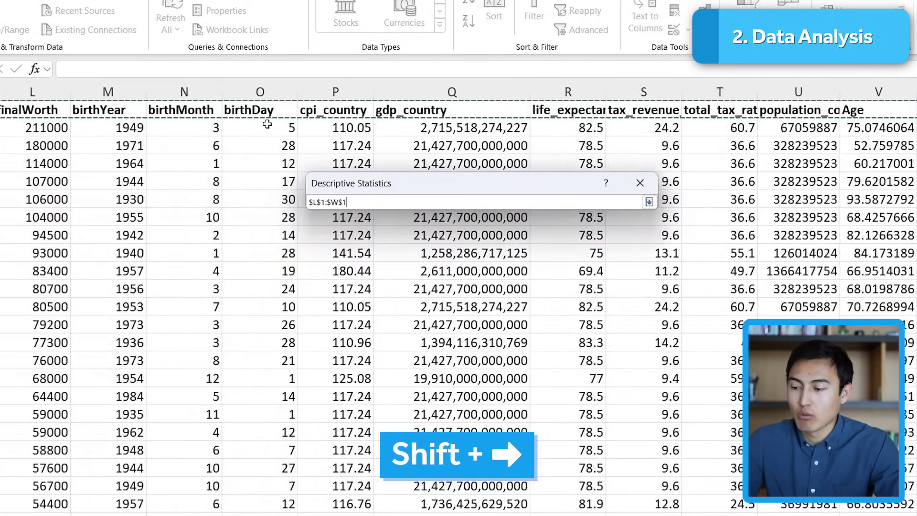
key("shift+Right")
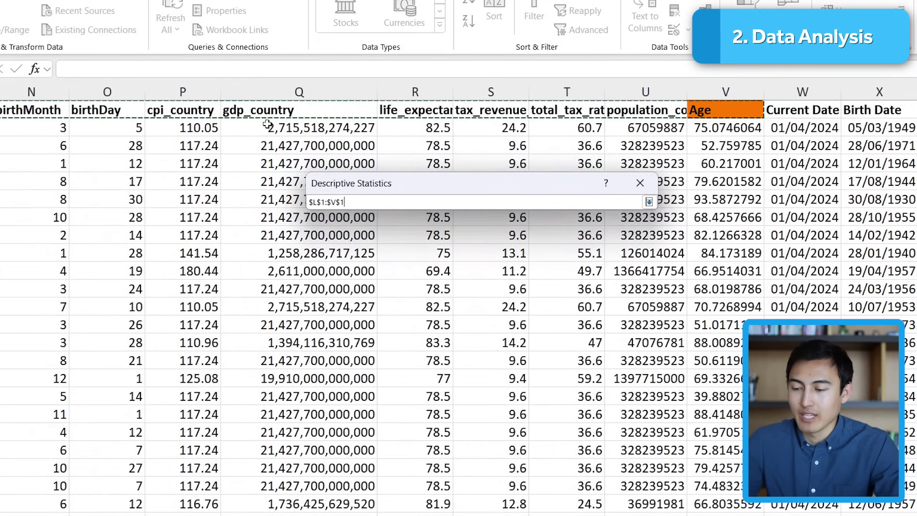
key("ctrl+shift+Down")
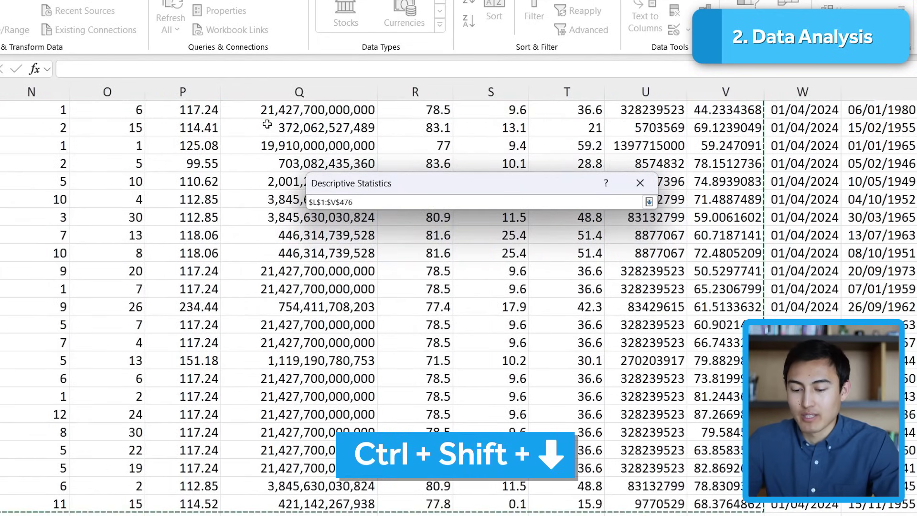
key("Return")
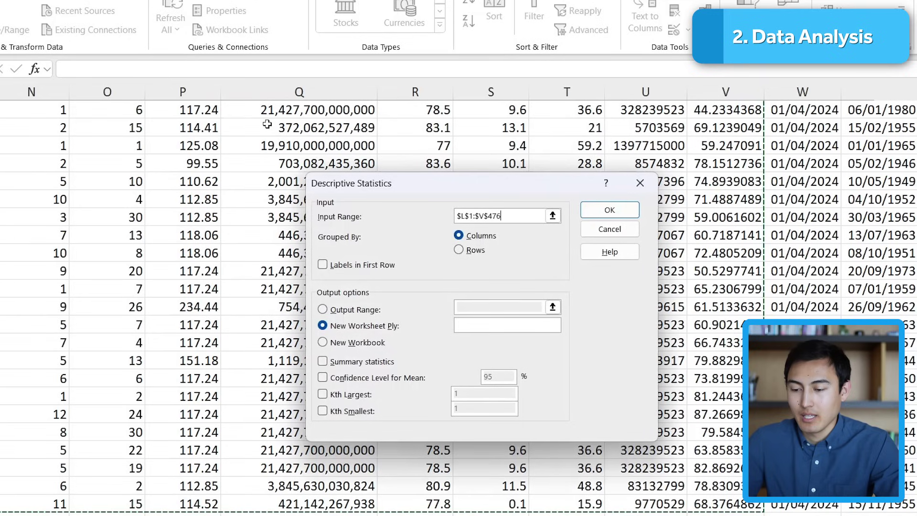
Step: Tick Labels in First Row and Summary statistics, with output to a new worksheet
left_click(323, 265)
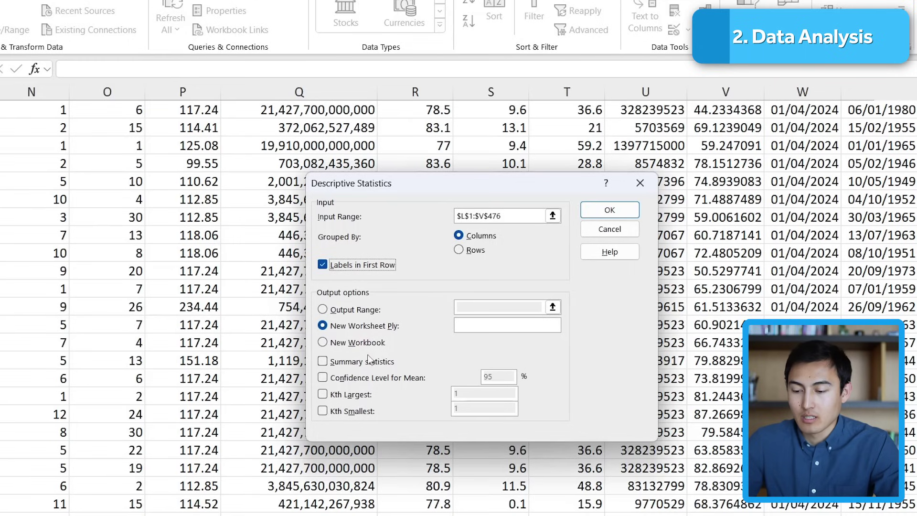
left_click(340, 368)
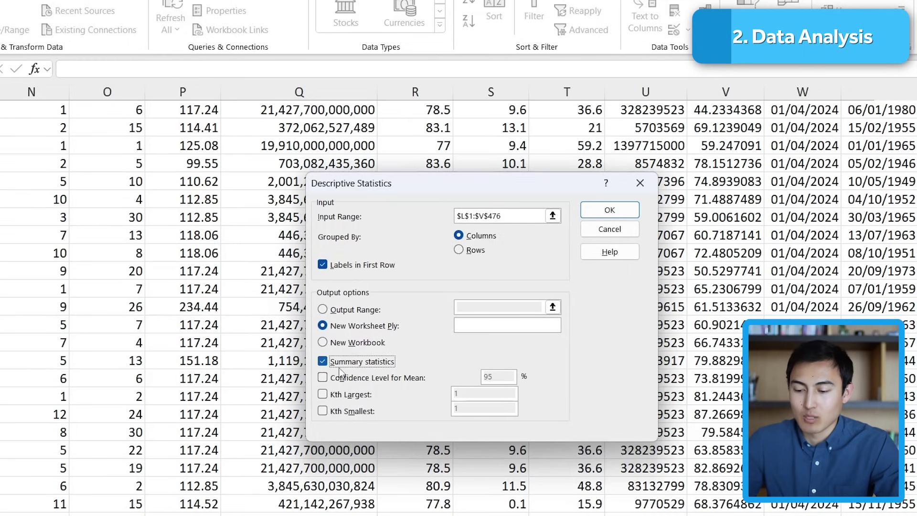
left_click(623, 210)
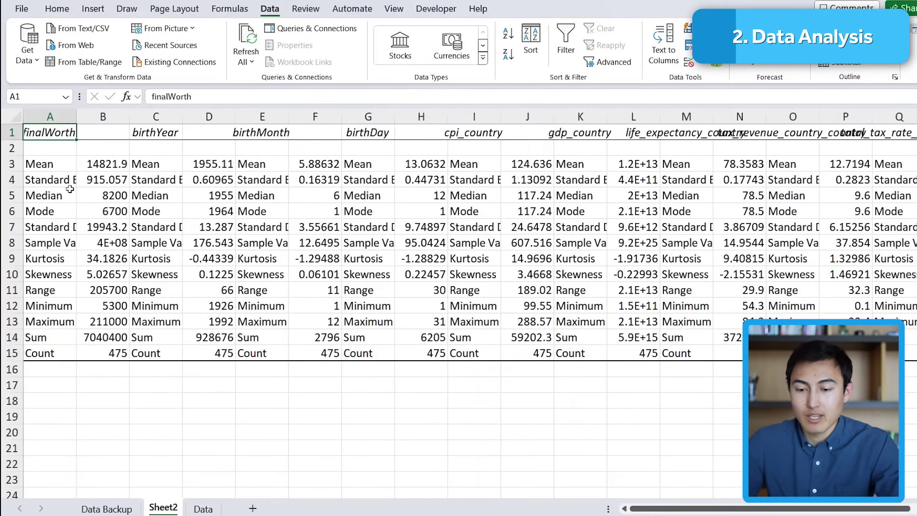
Step: Widen column A and review the statistics: finalWorth max 211000, min 5300, count 475, mean Age ~68.7
double_click(77, 116)
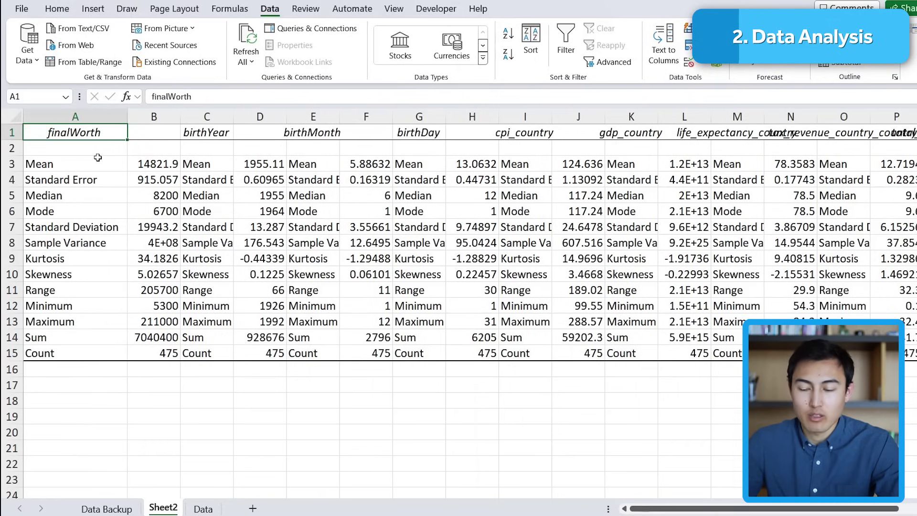
key("ctrl+Page_Up")
key("ctrl+Page_Down")
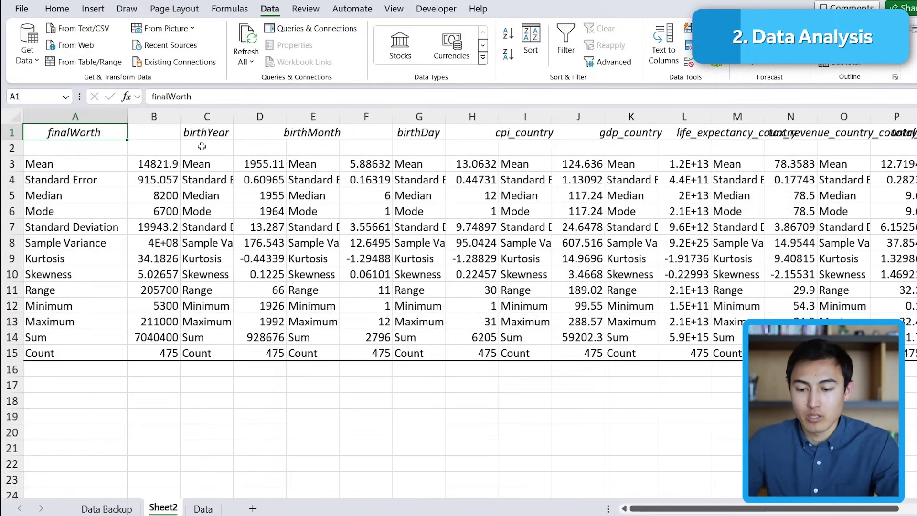
key("Down")
key("Down")
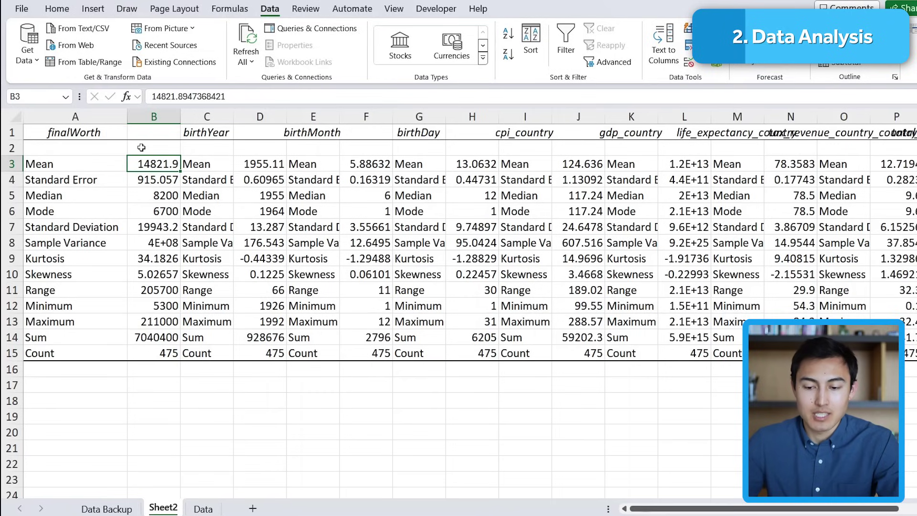
left_click(174, 322)
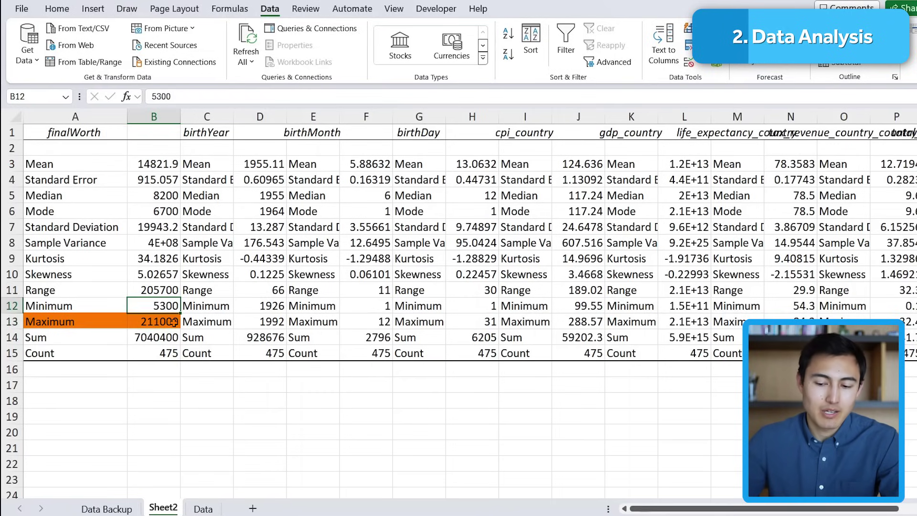
key("Up")
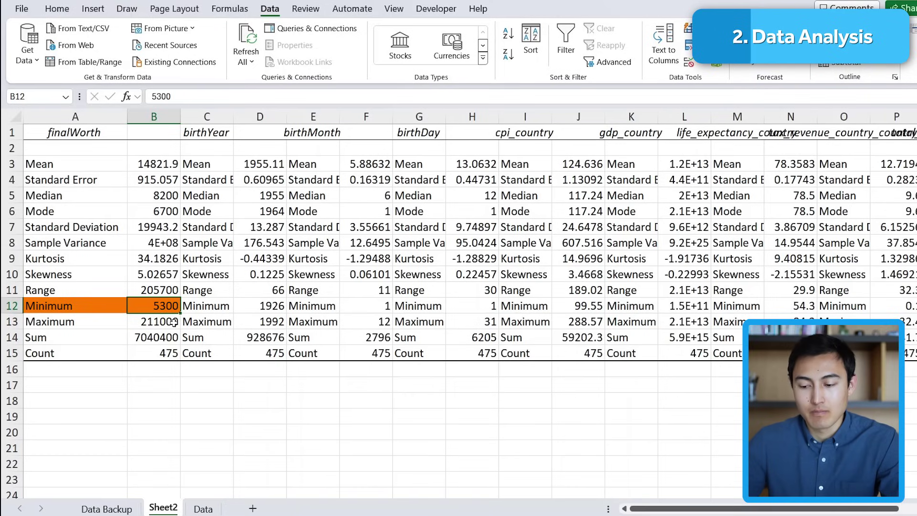
key("Down")
key("Down")
key("Down")
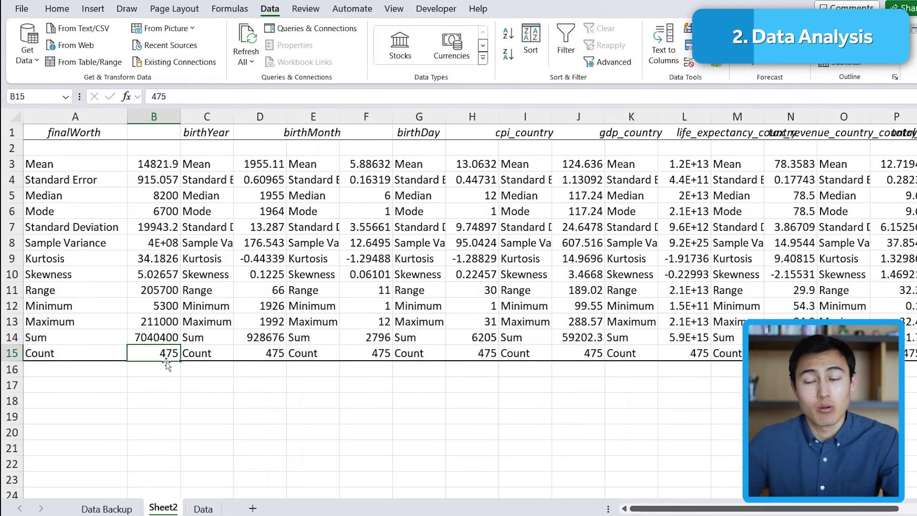
scroll(494, 282, "right", 9)
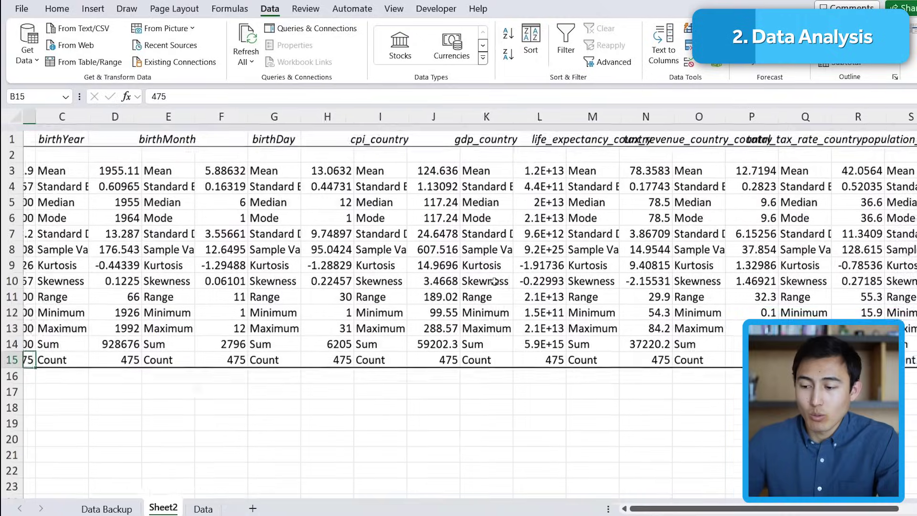
scroll(517, 126, "right", 1)
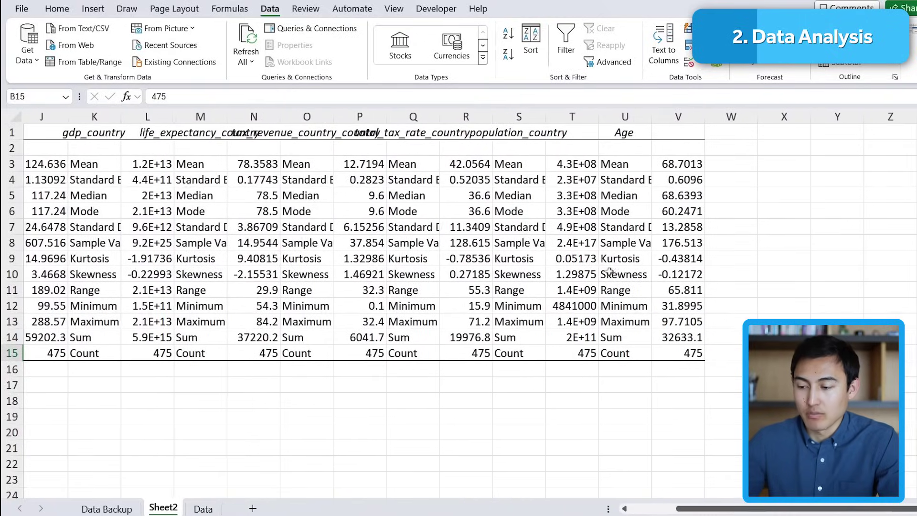
left_click(671, 164)
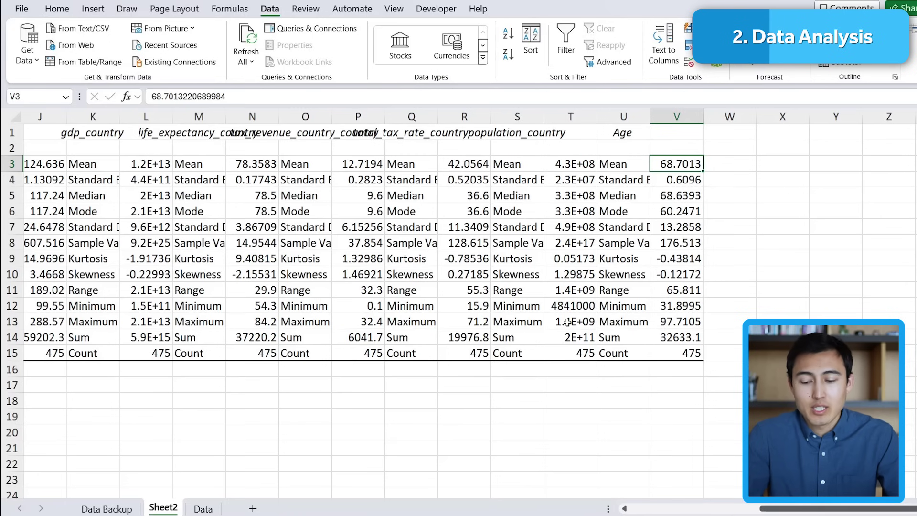
Step: Insert a PivotTable from the billionaires data on a new worksheet
key("ctrl+Page_Down")
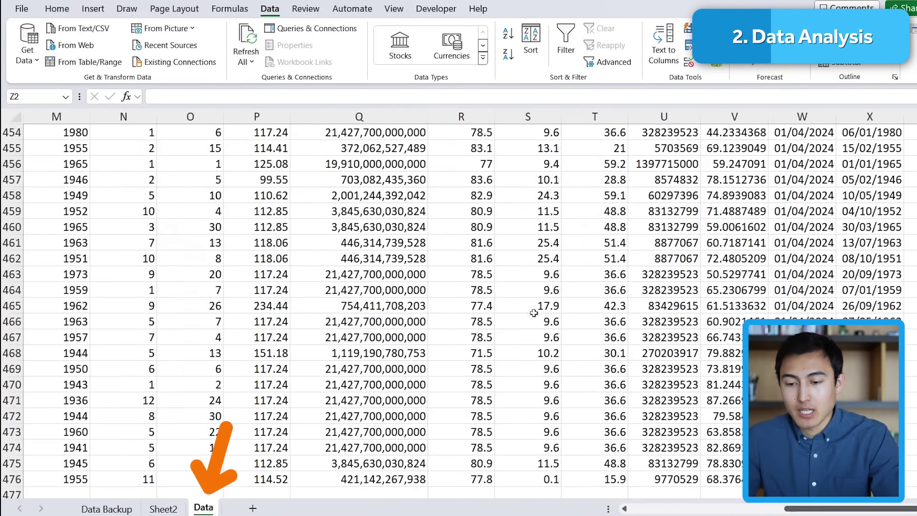
key("ctrl+Up")
key("ctrl+Left")
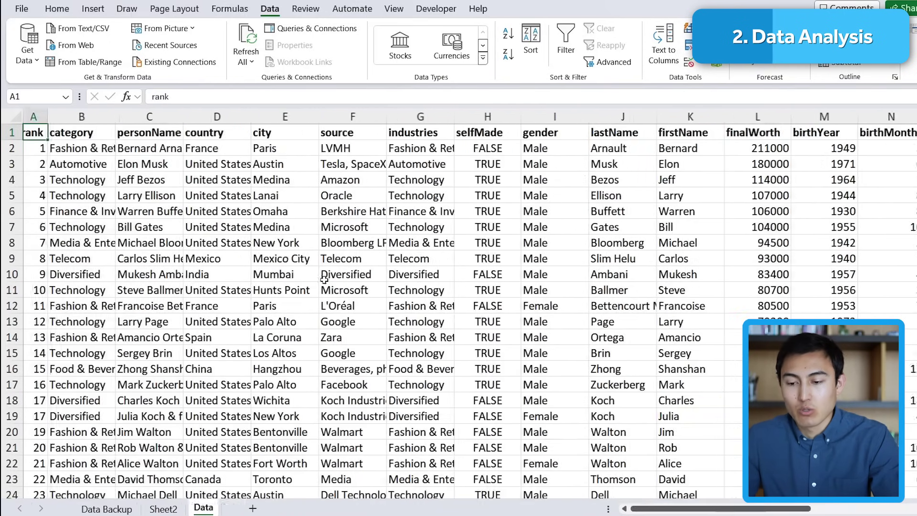
left_click(258, 210)
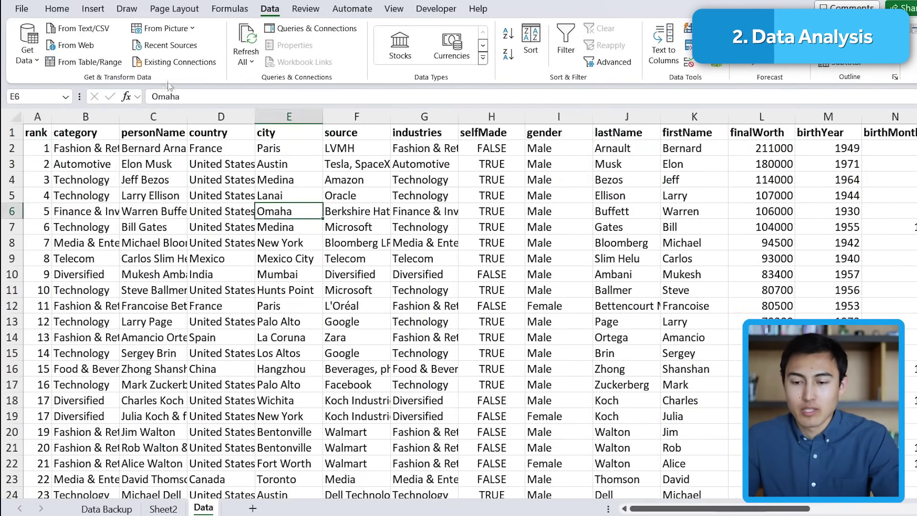
left_click(93, 9)
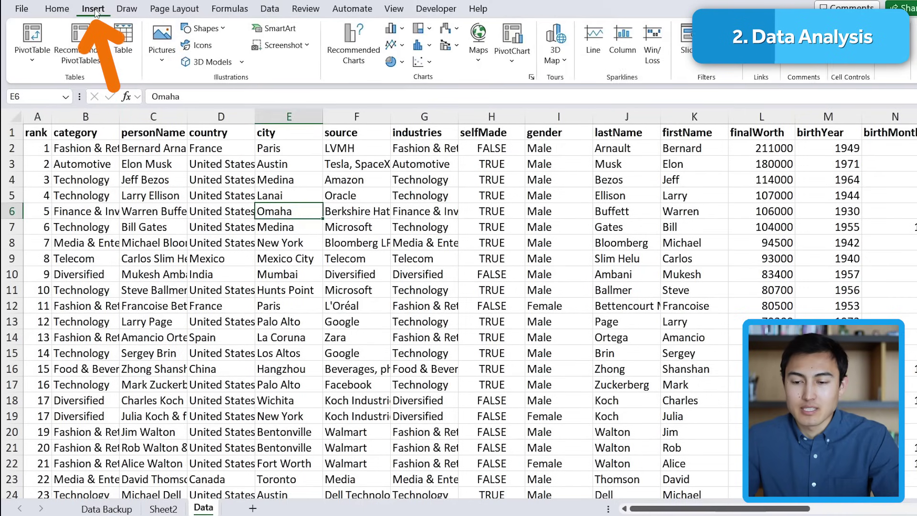
left_click(32, 36)
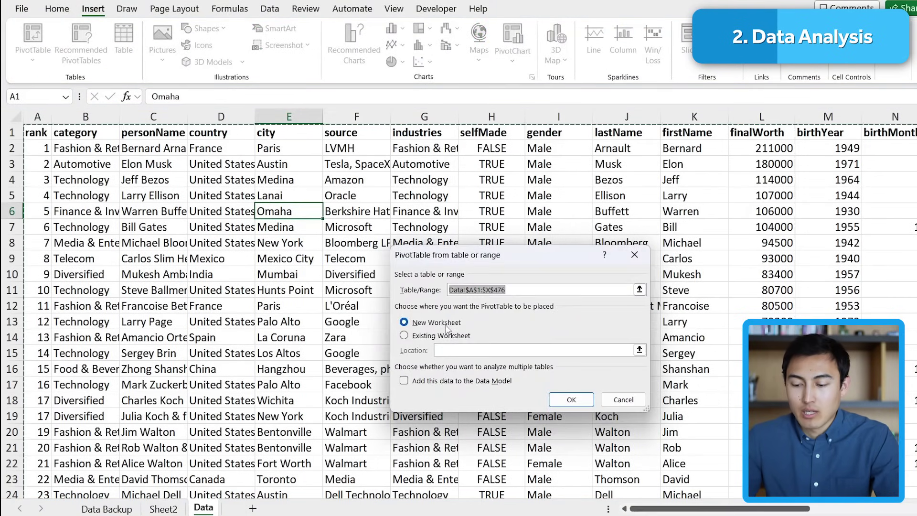
left_click(565, 400)
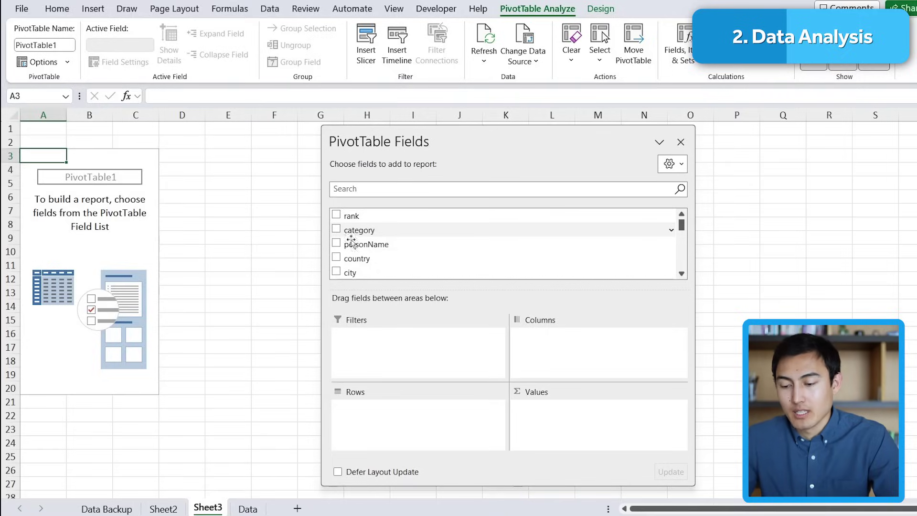
Step: Add personName as rows and finalWorth as summed values, then browse the listed names
left_click(336, 243)
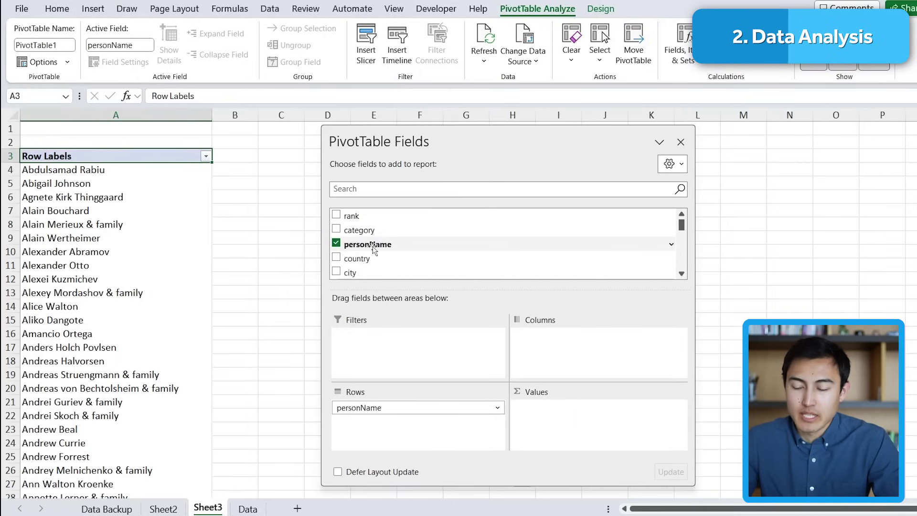
scroll(373, 249, "down", 1)
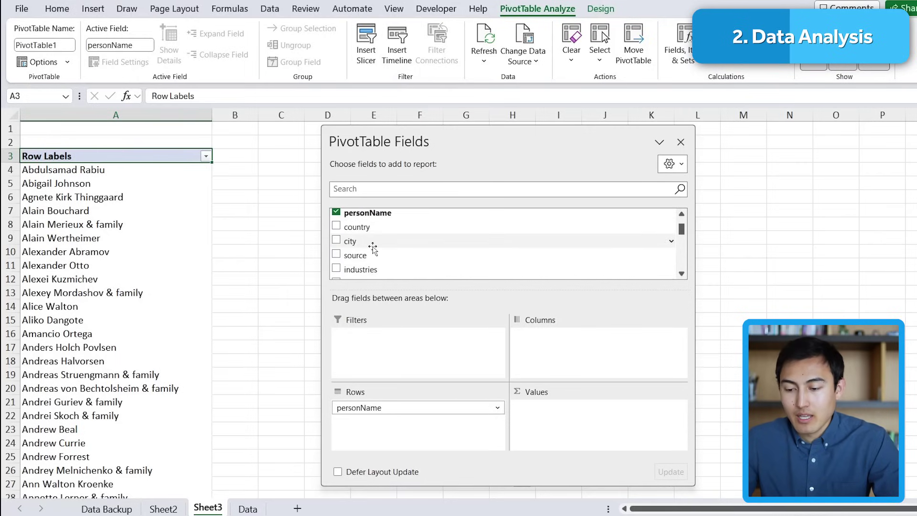
scroll(373, 248, "down", 3)
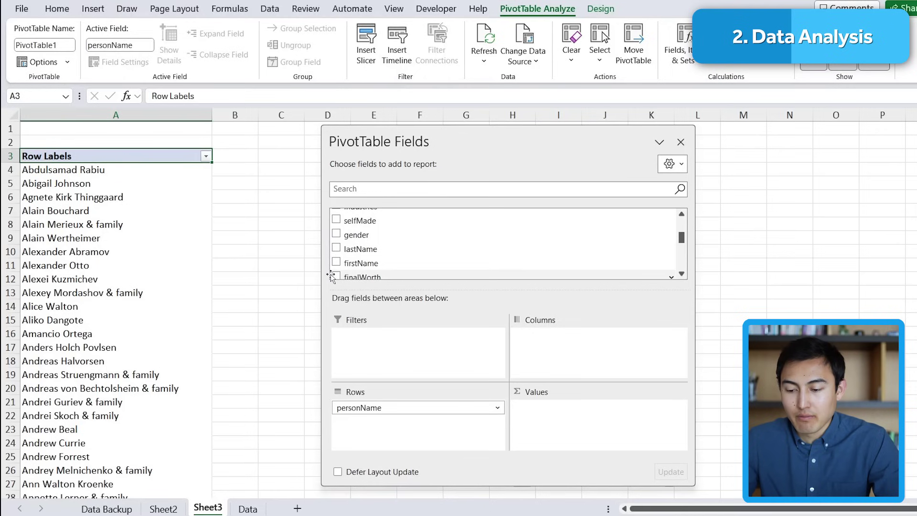
left_click(337, 276)
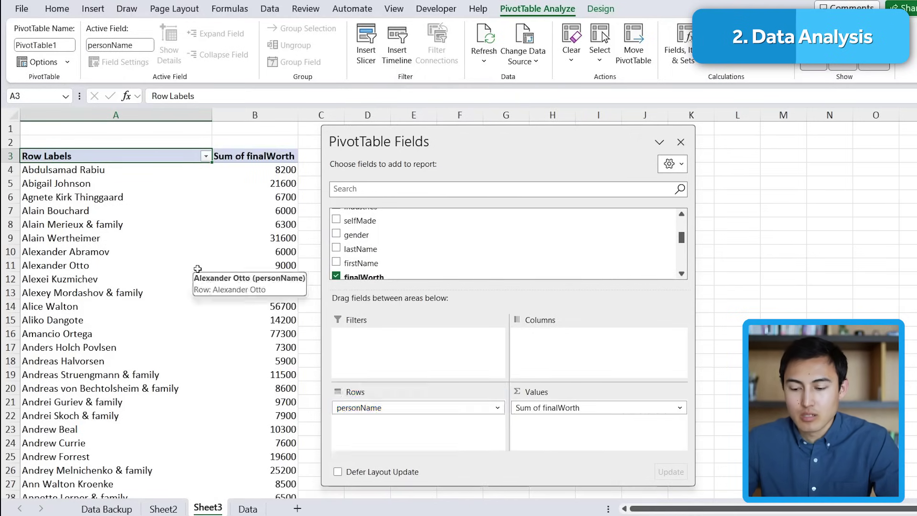
left_click(91, 182)
key("Down")
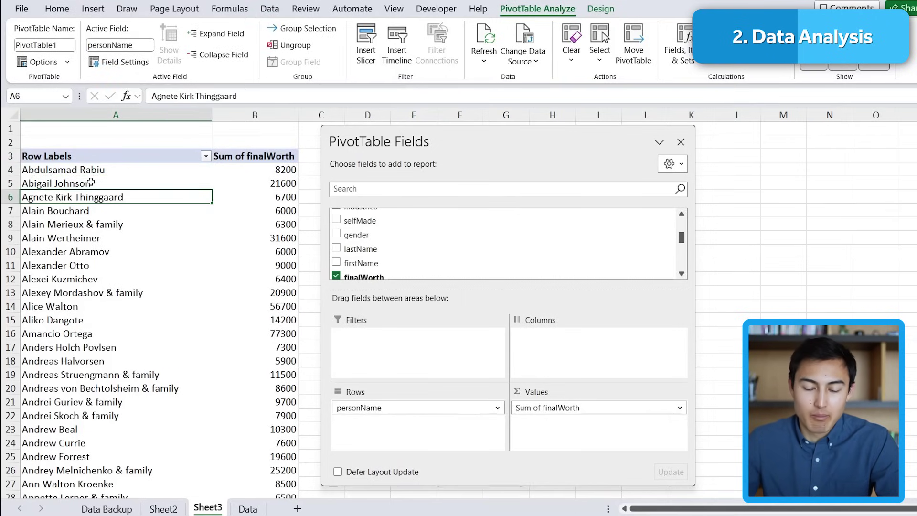
key("Down")
key("Down")
key("Down")
key("Up")
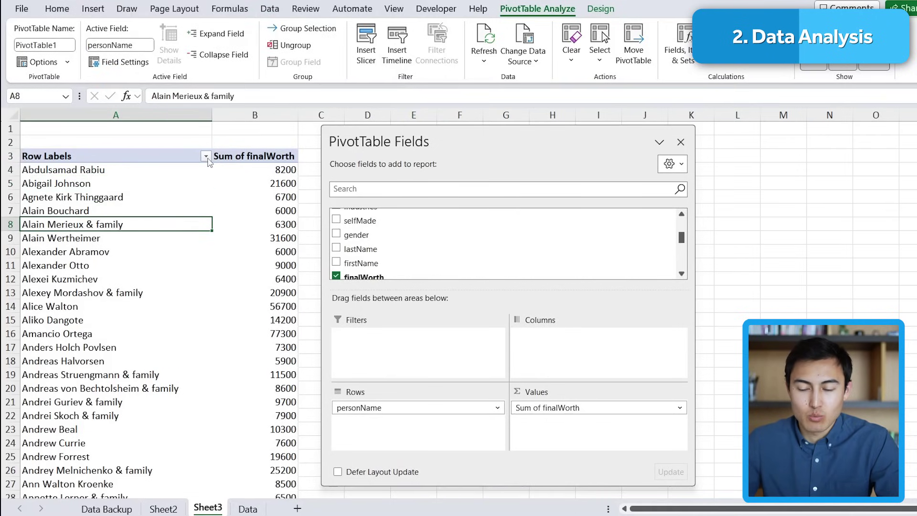
Step: Filter the names to the Top 10 by Sum of finalWorth
left_click(207, 157)
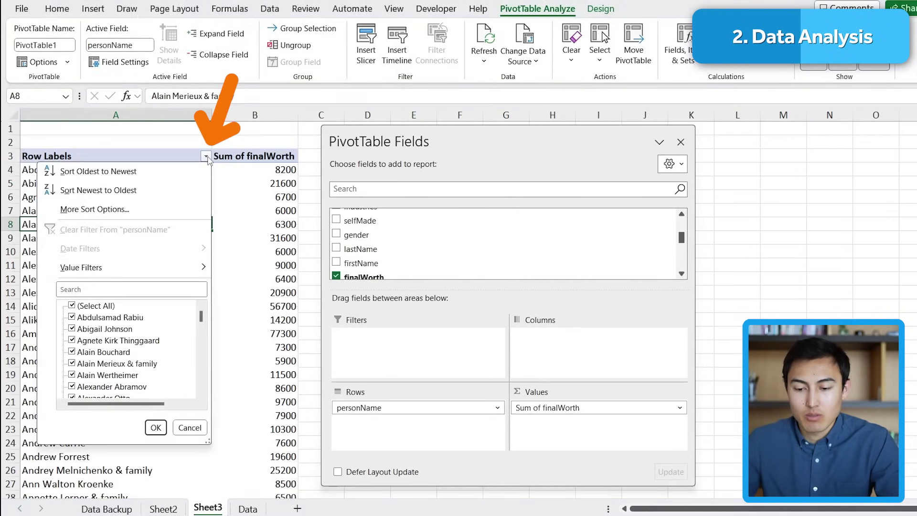
mouse_move(191, 273)
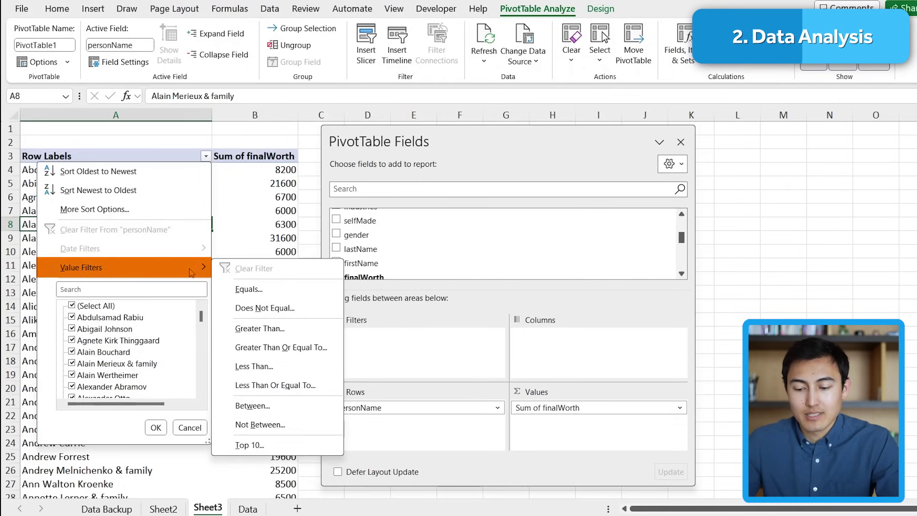
left_click(281, 452)
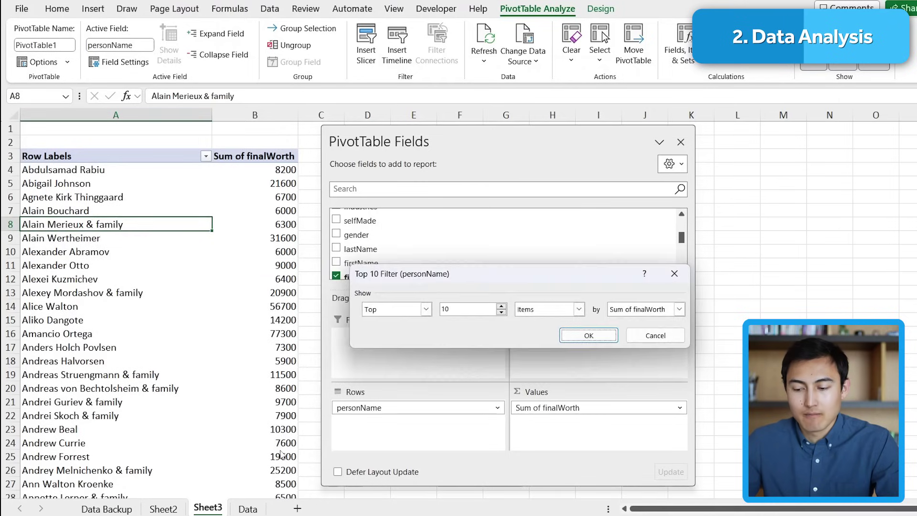
left_click_drag(521, 281, 277, 252)
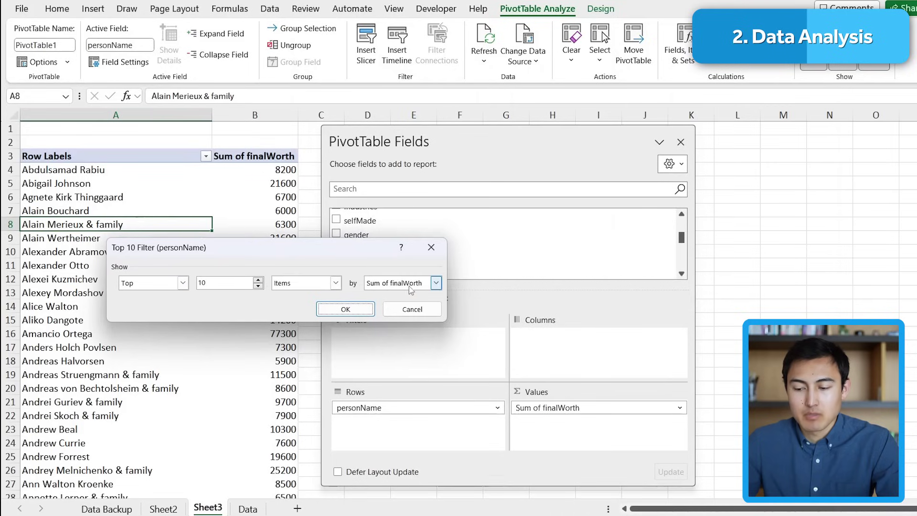
left_click(436, 283)
left_click(436, 283)
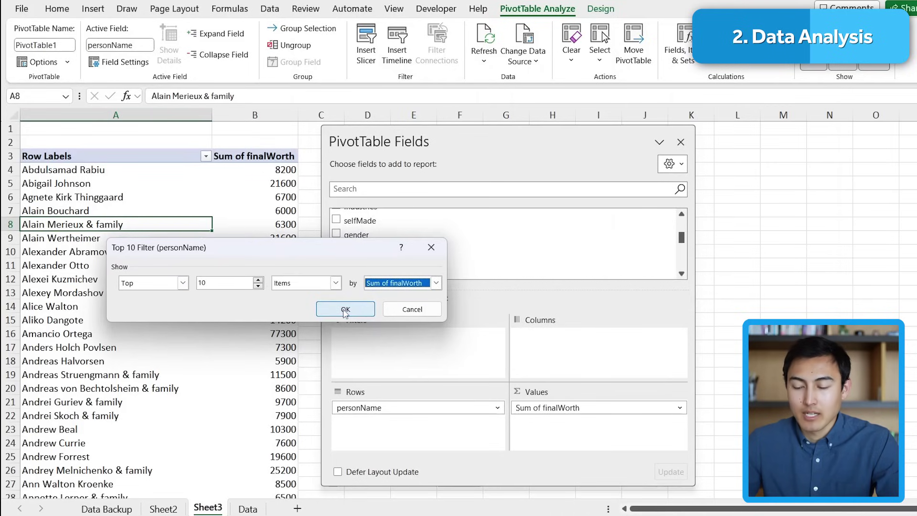
left_click(345, 310)
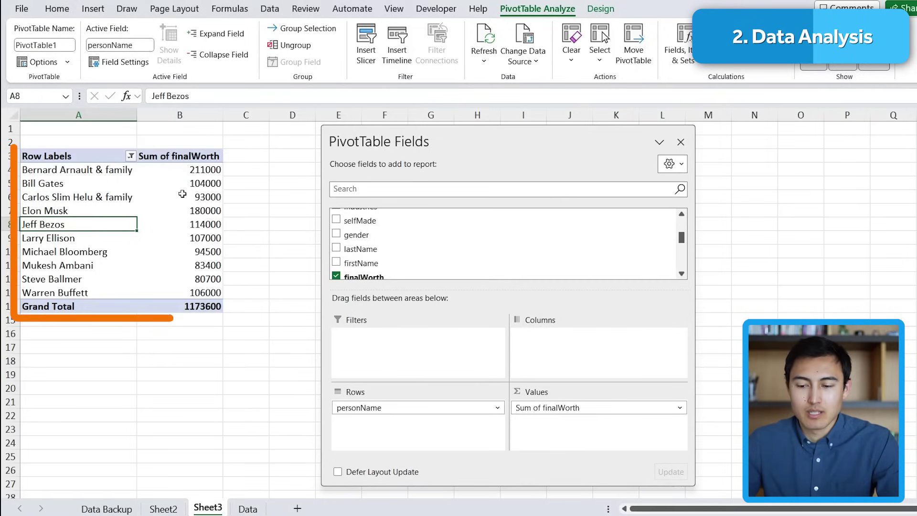
Step: Sort the top 10 by worth from largest to smallest, starting at 211000
left_click(182, 211)
left_click(183, 194)
scroll(182, 194, "up", 1)
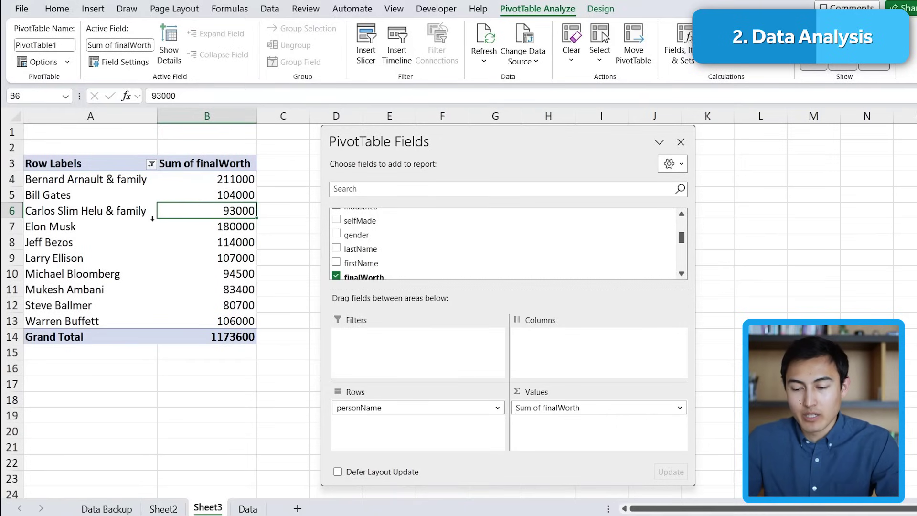
right_click(200, 215)
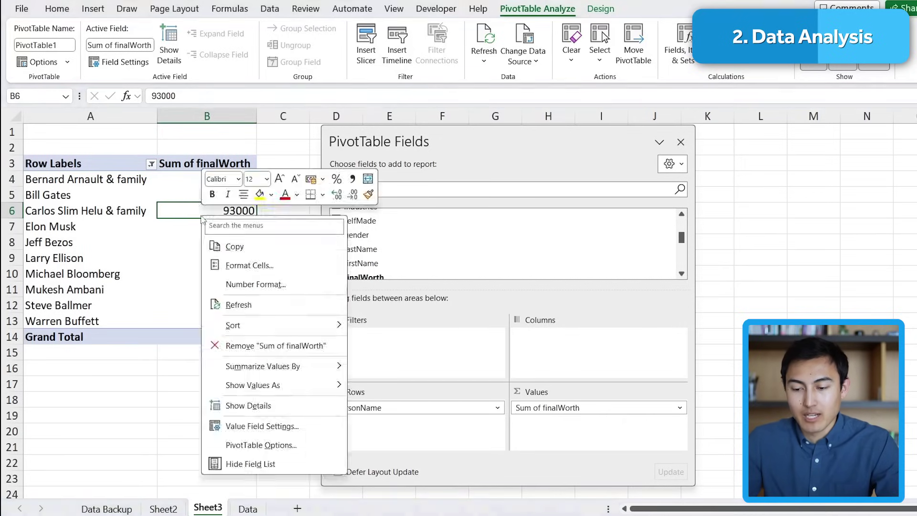
mouse_move(248, 329)
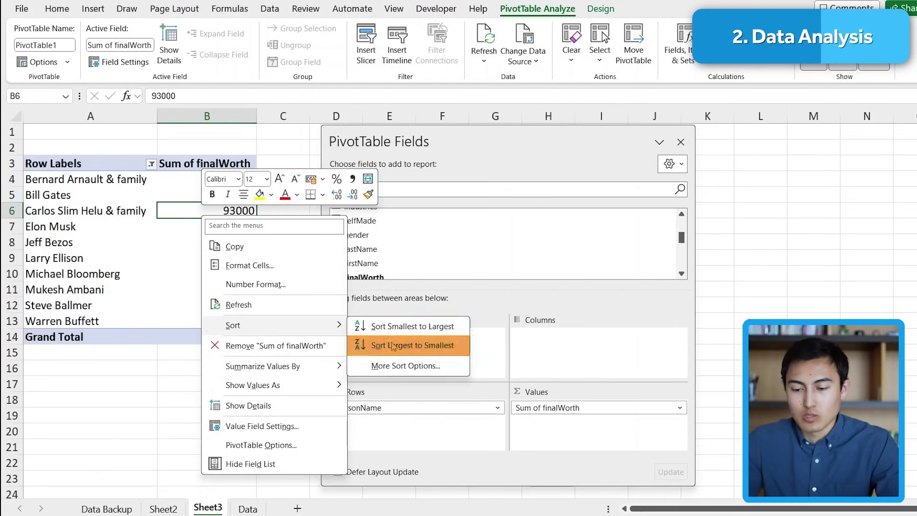
left_click(393, 346)
key("Up")
key("Up")
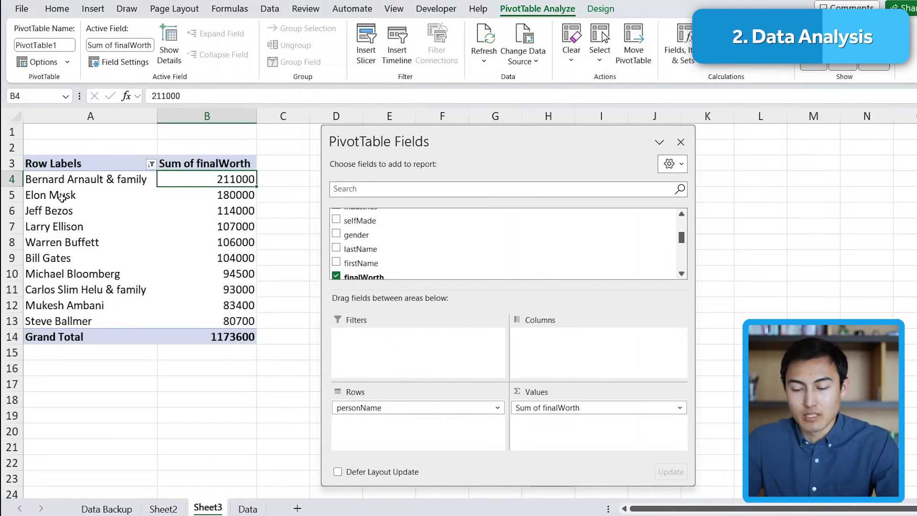
key("Down")
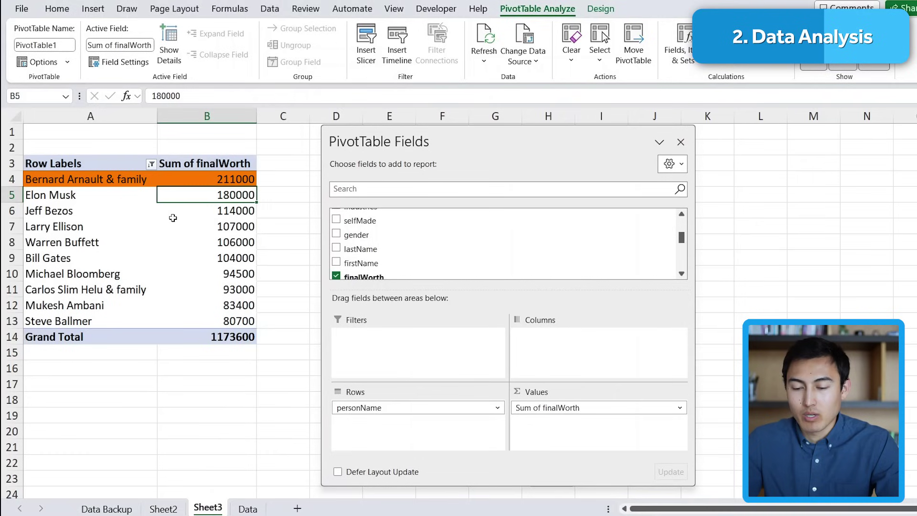
key("Down")
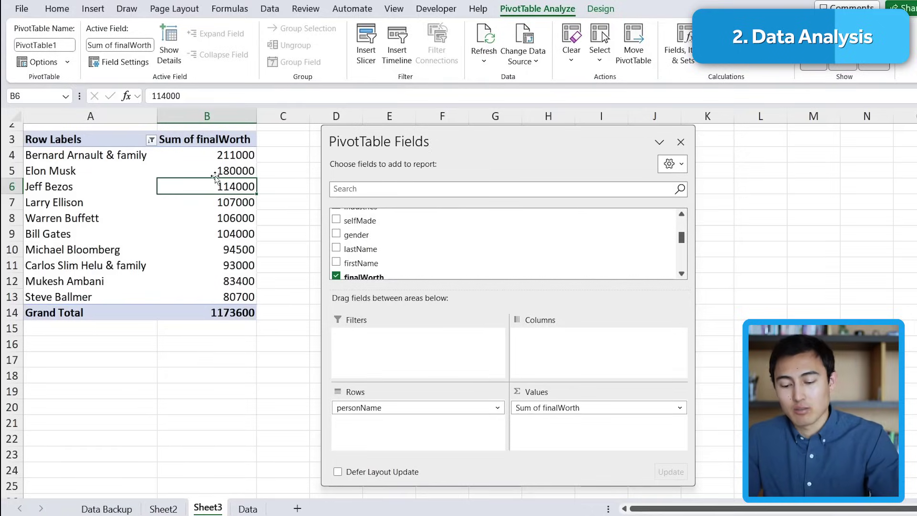
Step: Copy the top-10 pivot table and paste a second copy at A17
key("ctrl+a")
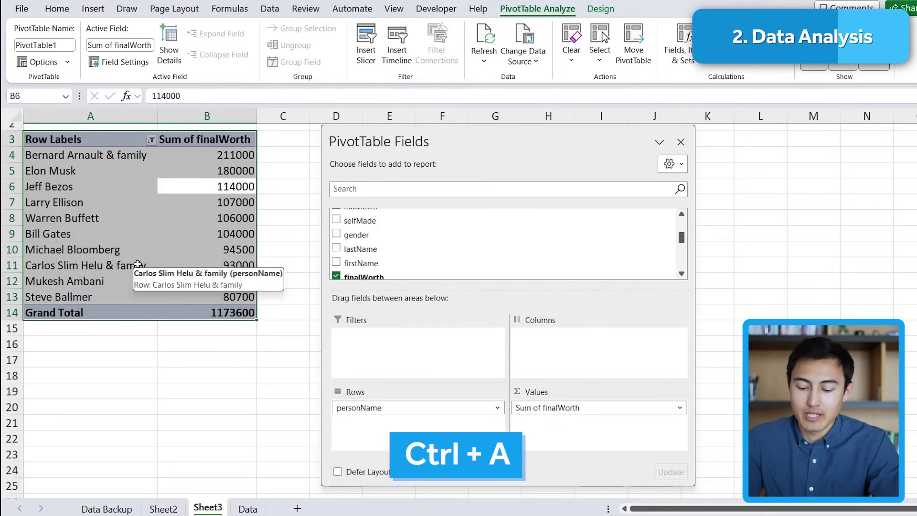
key("ctrl+c")
left_click(48, 356)
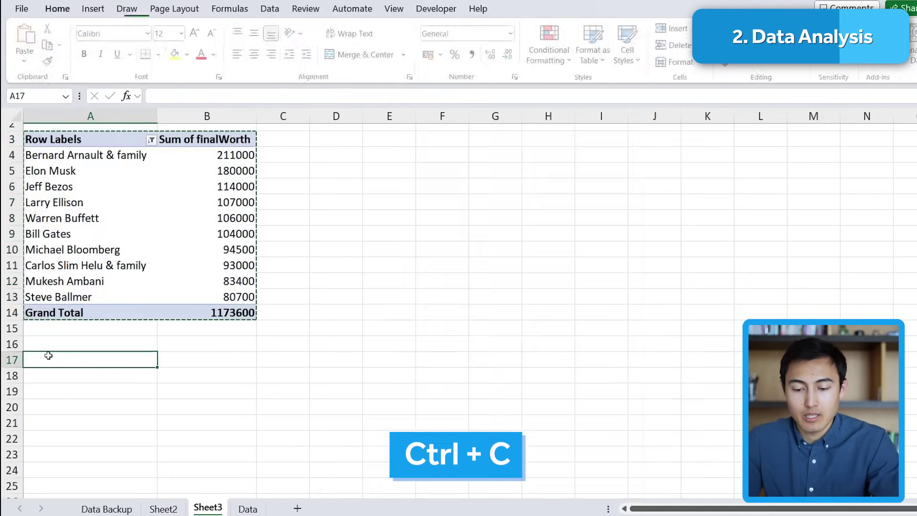
key("ctrl+v")
Step: In the second pivot, replace personName with Age in the rows and add Age to Values
scroll(44, 354, "down", 3)
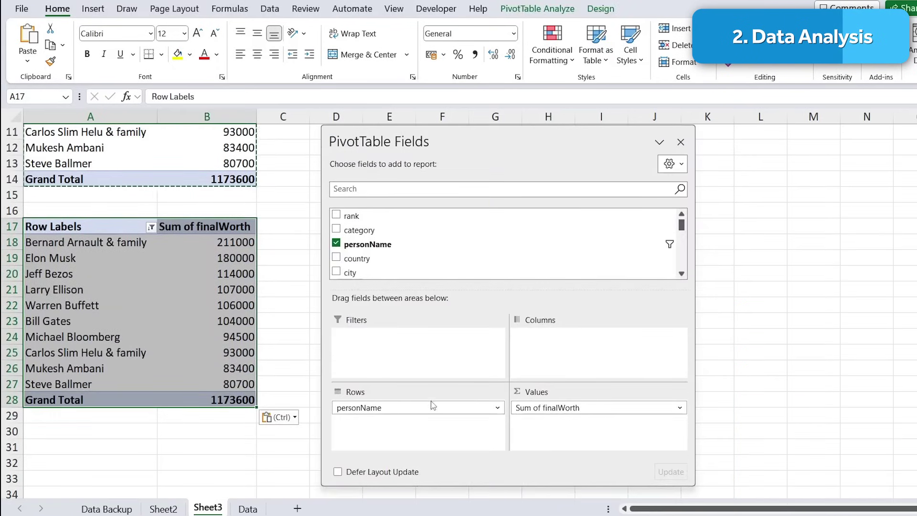
left_click_drag(412, 407, 765, 340)
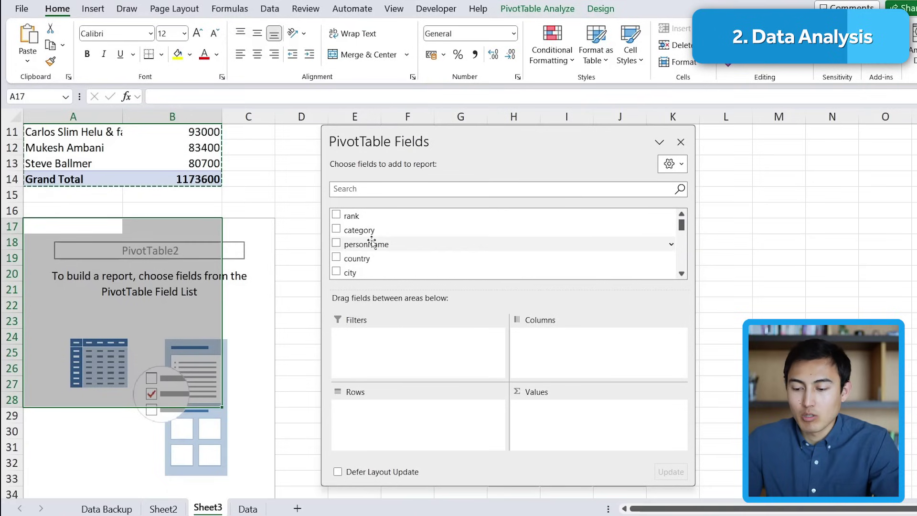
scroll(373, 241, "down", 3)
scroll(373, 241, "down", 3)
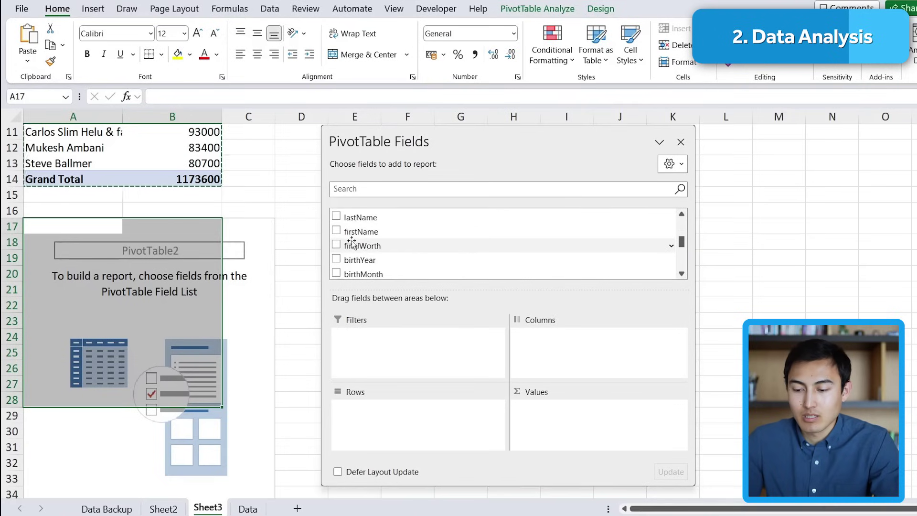
scroll(408, 234, "down", 6)
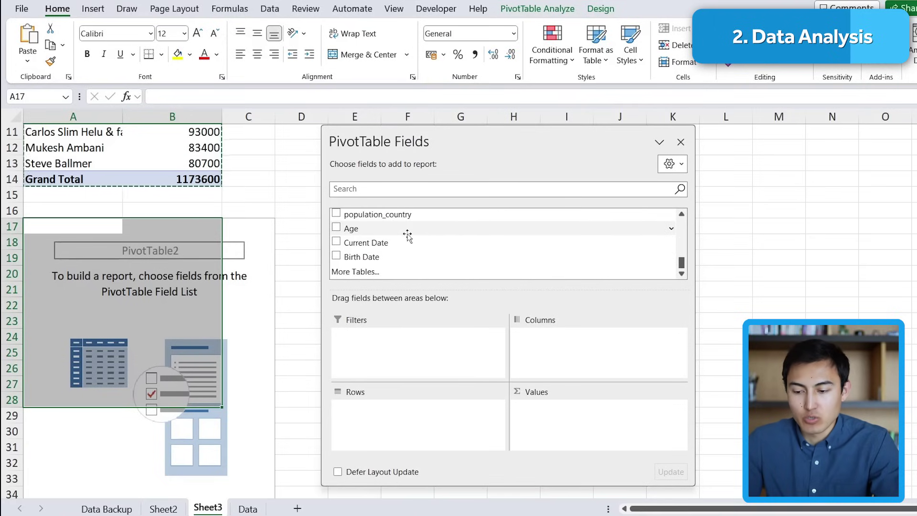
left_click_drag(407, 235, 395, 410)
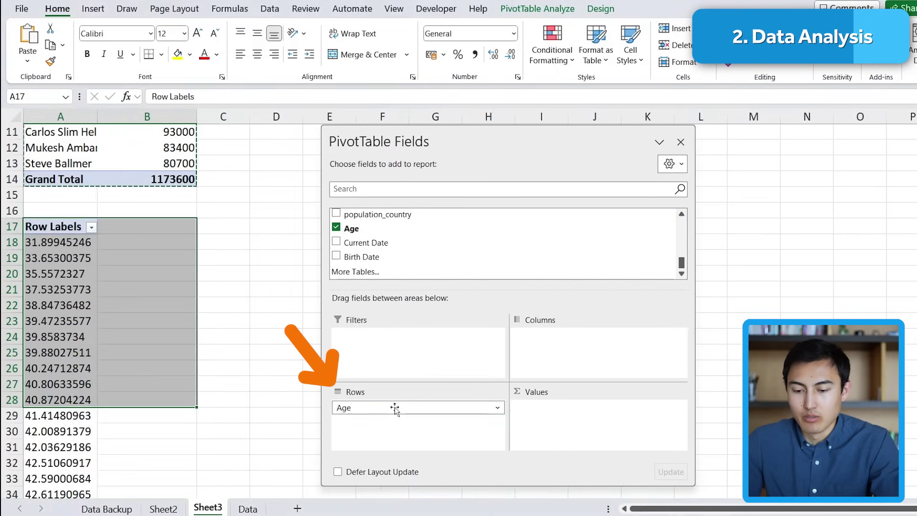
left_click_drag(348, 232, 566, 409)
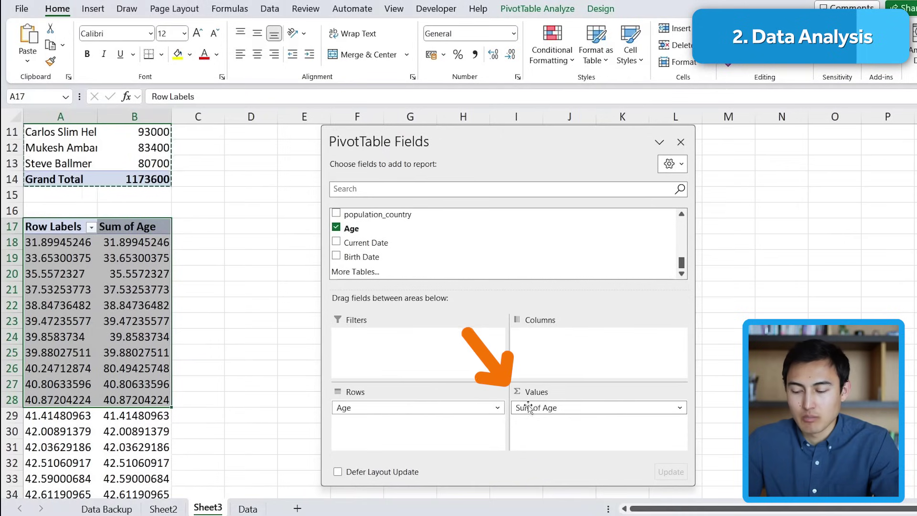
Step: Change the age pivot's value field from Sum of Age to Count of Age
left_click(680, 409)
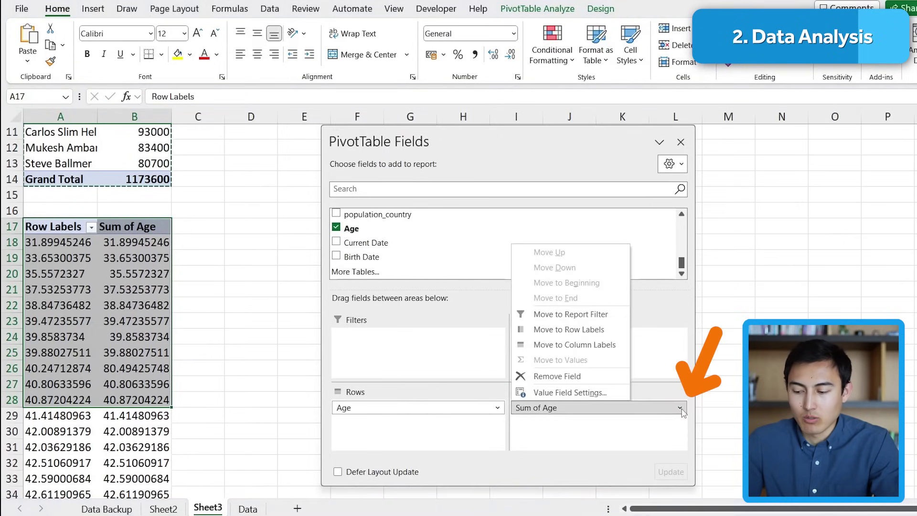
left_click(570, 393)
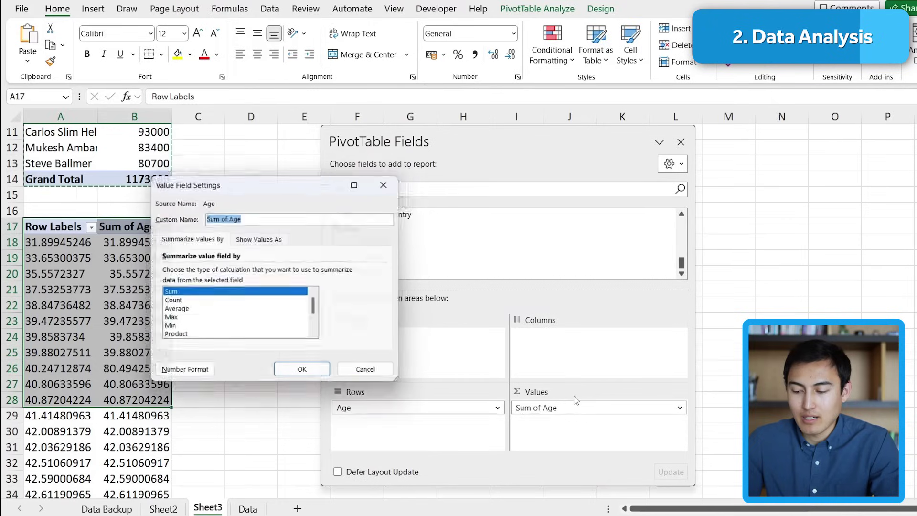
left_click(171, 302)
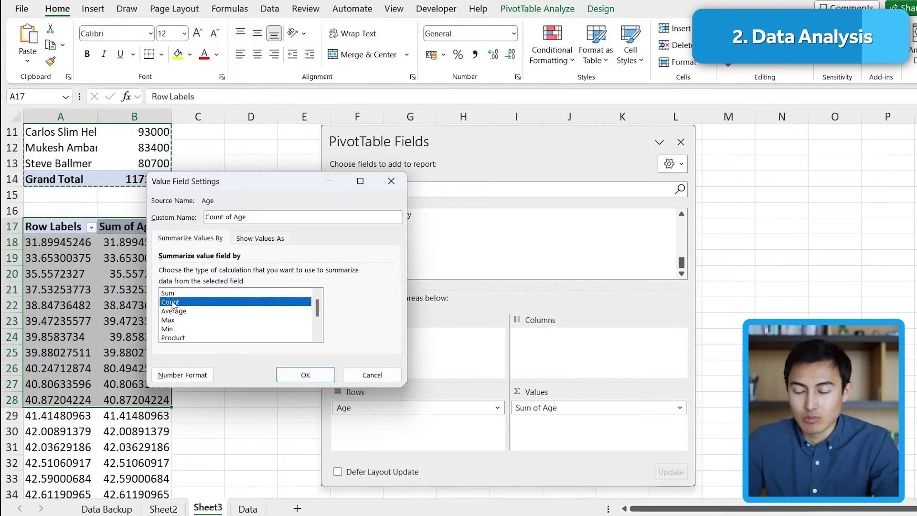
left_click(304, 374)
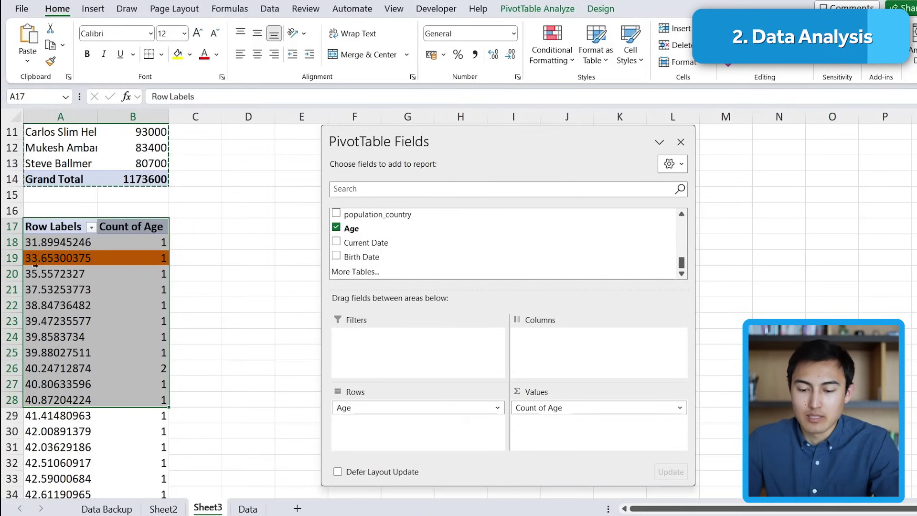
left_click(55, 241)
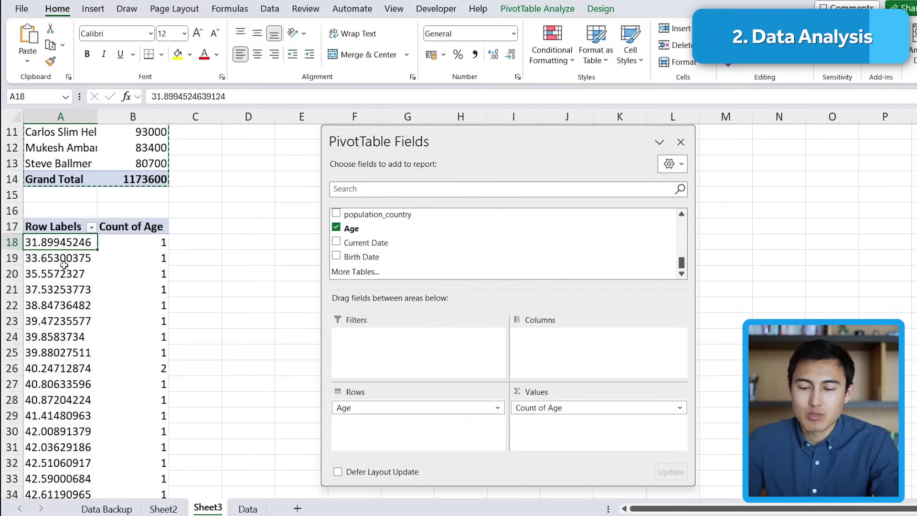
Step: Group the age labels from 30 to 100 in 10-year bands
left_click(70, 293)
right_click(64, 297)
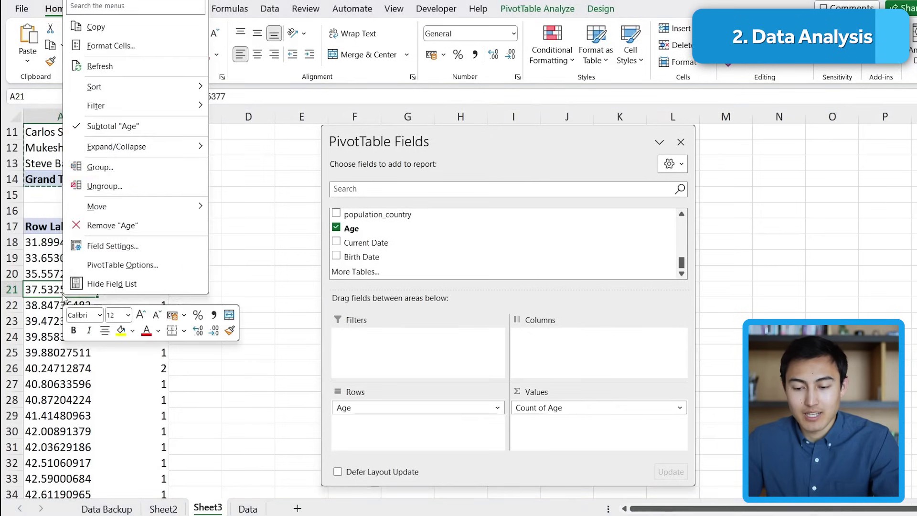
left_click(109, 167)
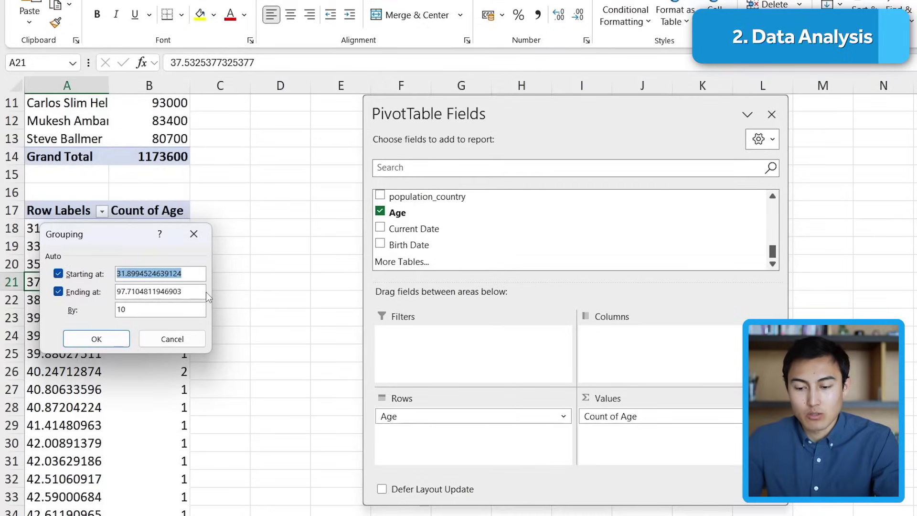
type("30")
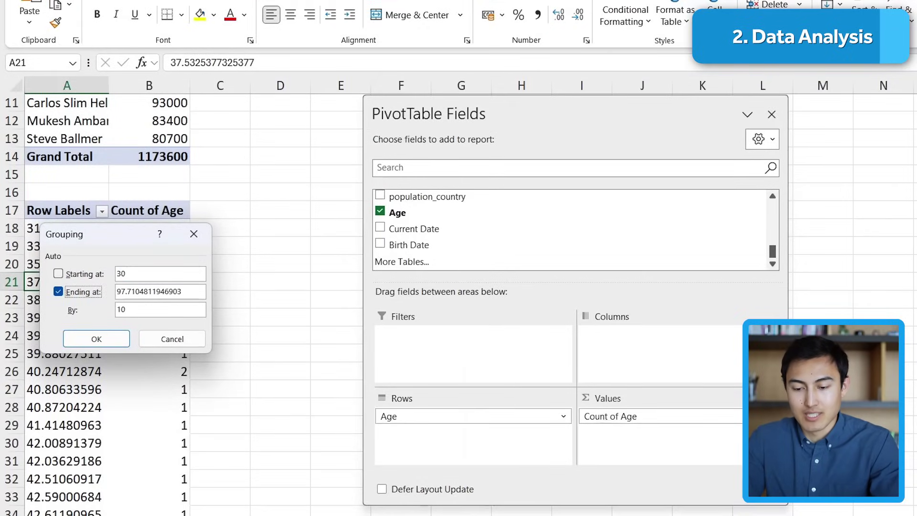
key("Tab")
type("100")
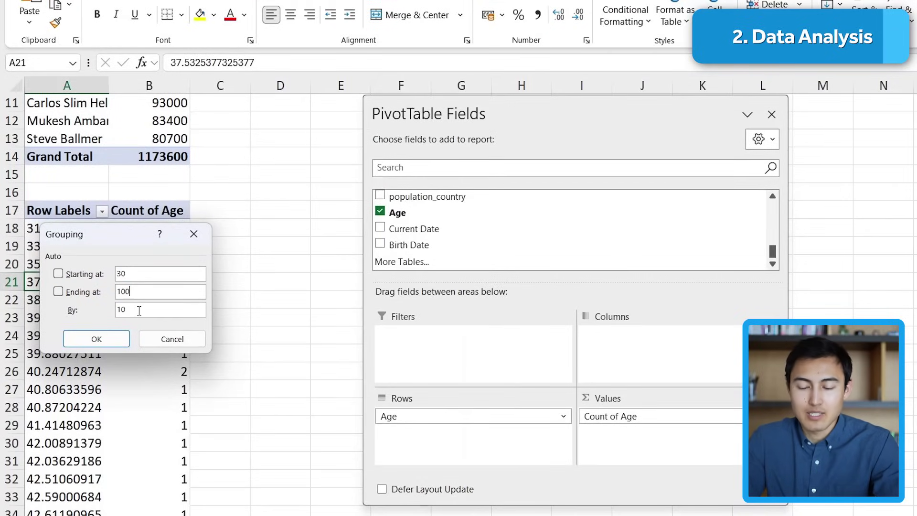
left_click(115, 337)
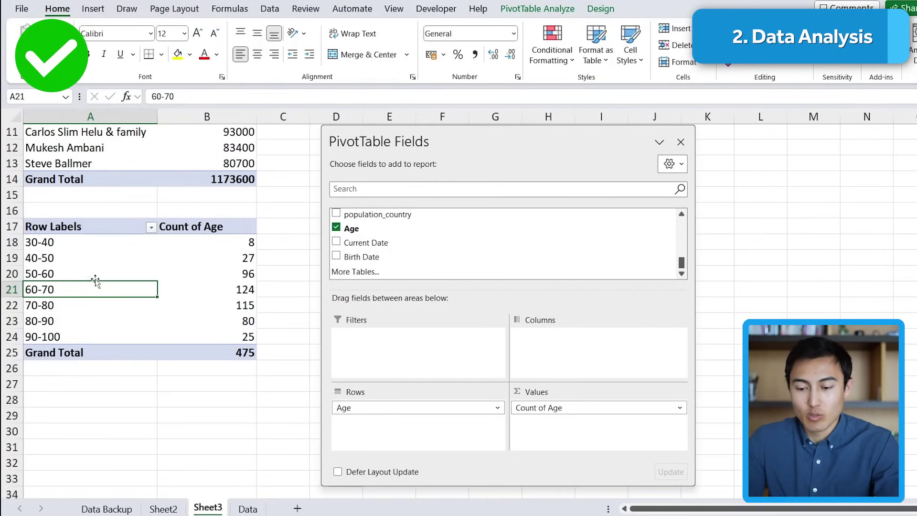
Step: Inspect the age bands, including 60-70, 70-80 and the 30-40 count of 8
key("shift+Down")
key("shift+Right")
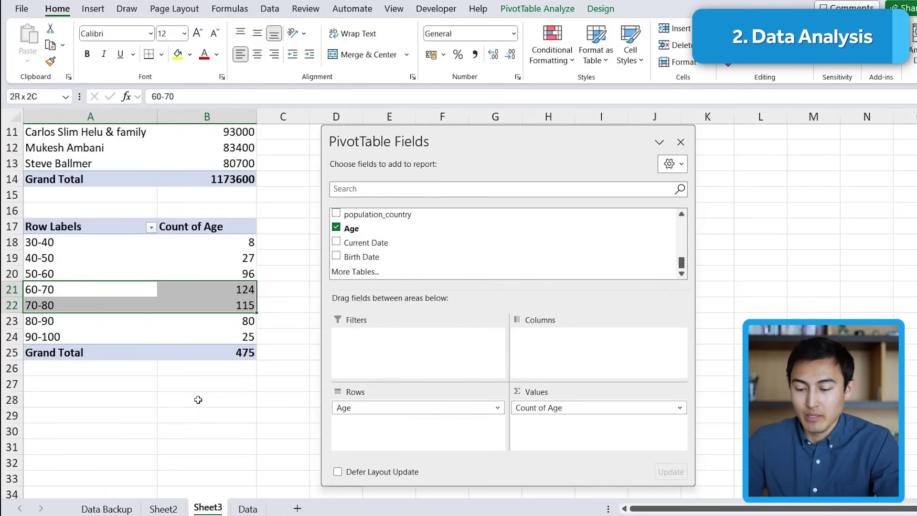
key("Up")
key("Up")
key("Up")
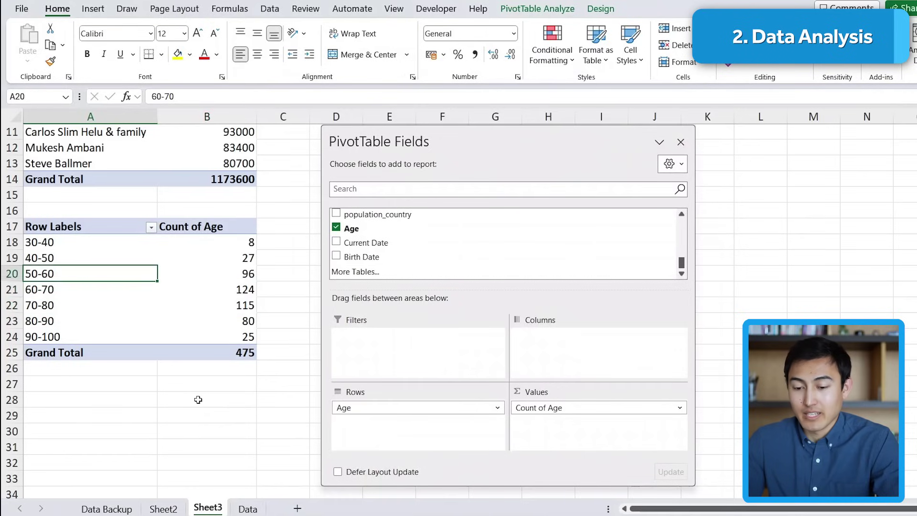
key("Right")
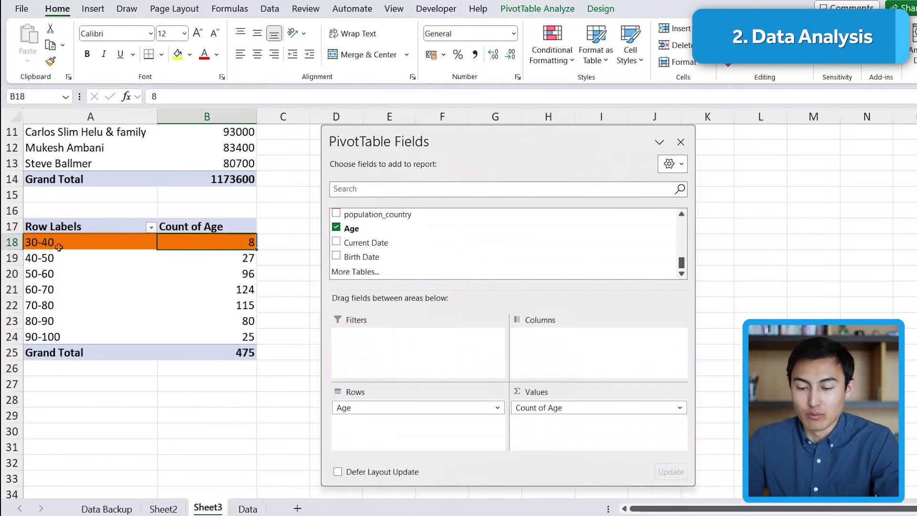
Step: Drill into the 30-40 count of 8 to list those billionaires on Detail1, and browse their records
double_click(245, 242)
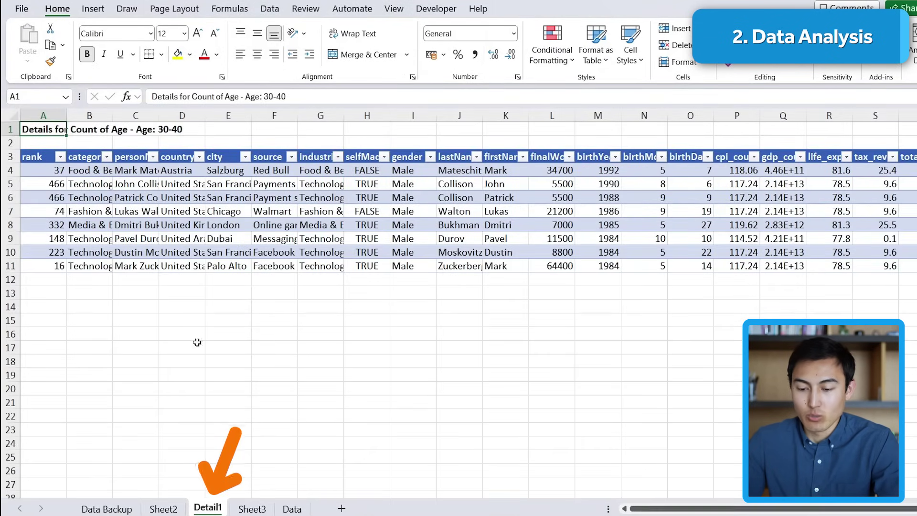
key("Down")
key("Down")
key("Down")
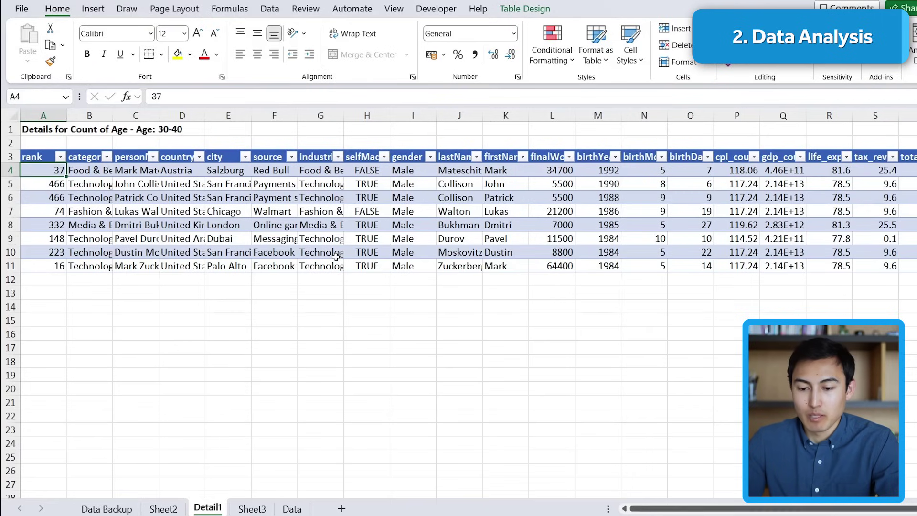
key("Right")
key("Right")
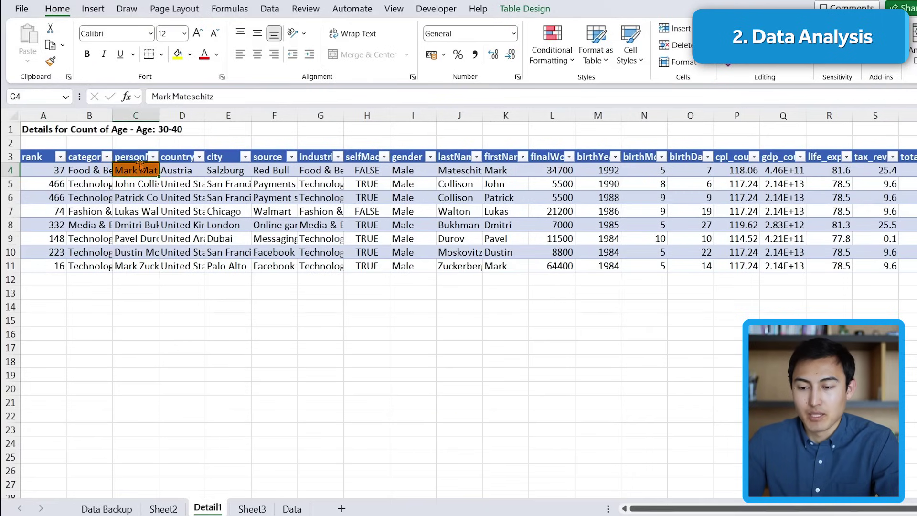
key("Right")
key("Right")
key("Right")
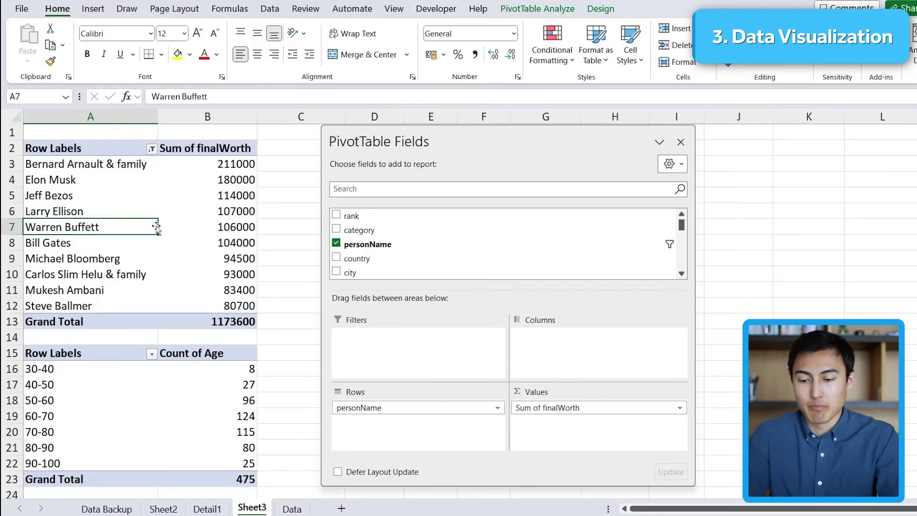
Step: Close the field list and pick category, selfMade and gender as slicer fields for the pivot
left_click(681, 142)
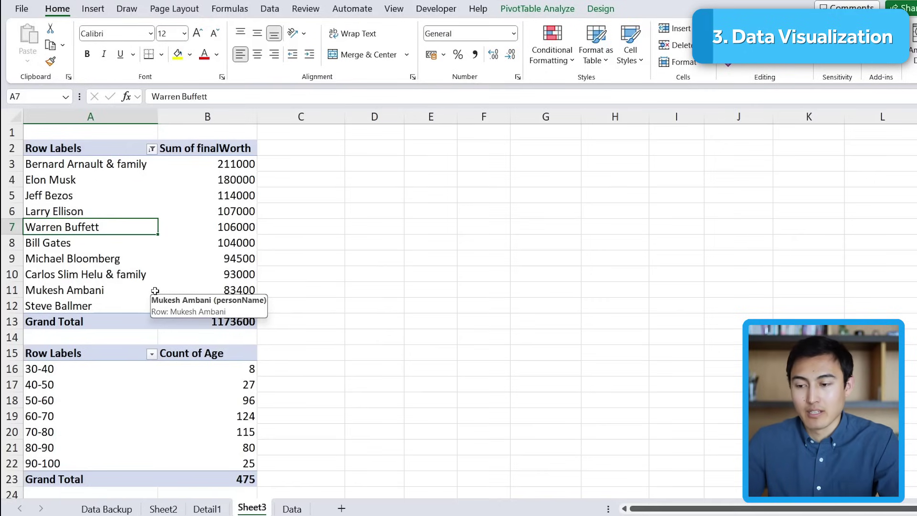
left_click(514, 12)
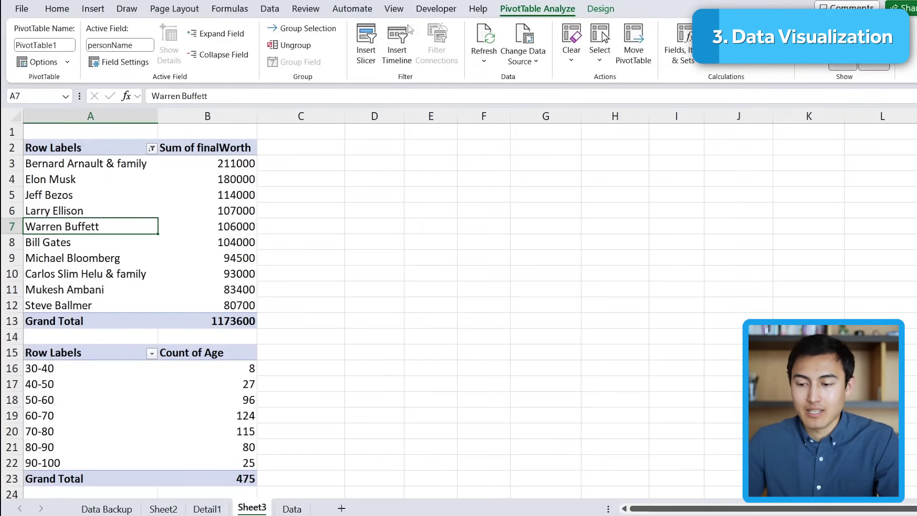
left_click(366, 47)
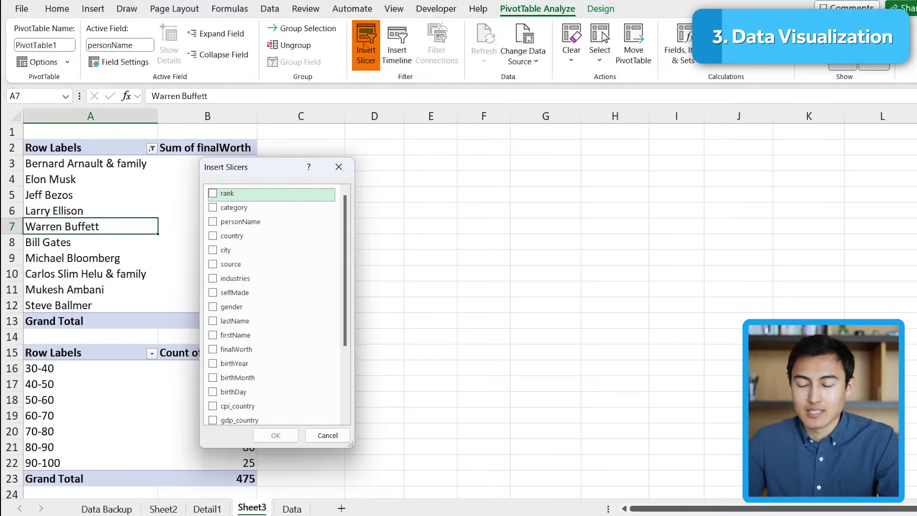
left_click_drag(255, 171, 344, 156)
left_click(301, 193)
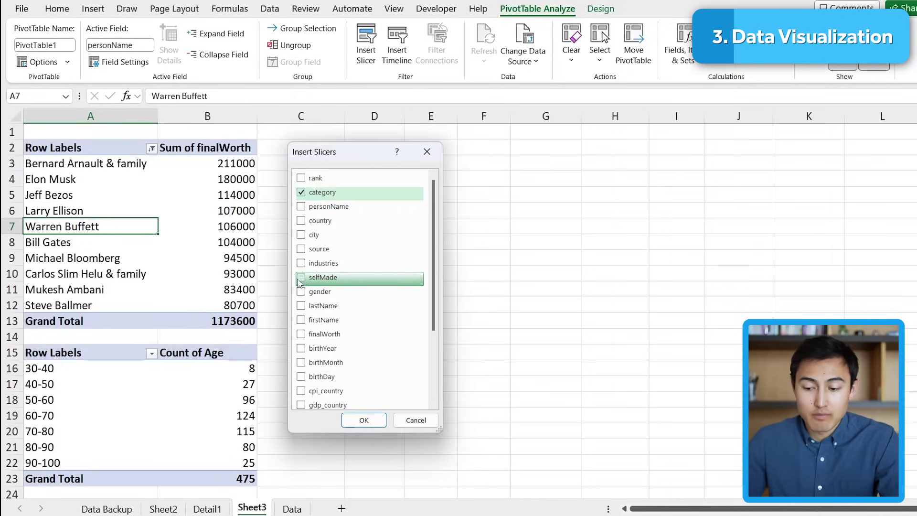
left_click(302, 281)
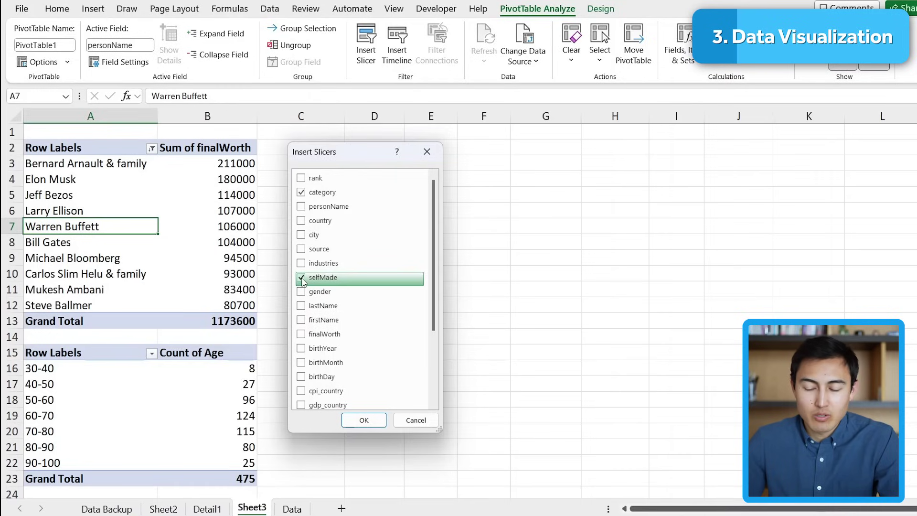
left_click(301, 292)
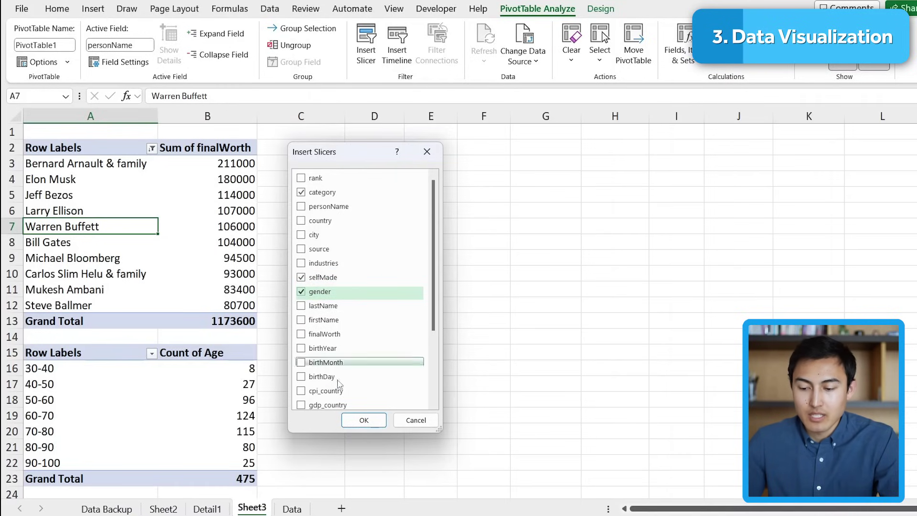
Step: Create the three slicers and arrange category, selfMade and gender side by side along the top, shortened to fit
left_click(363, 421)
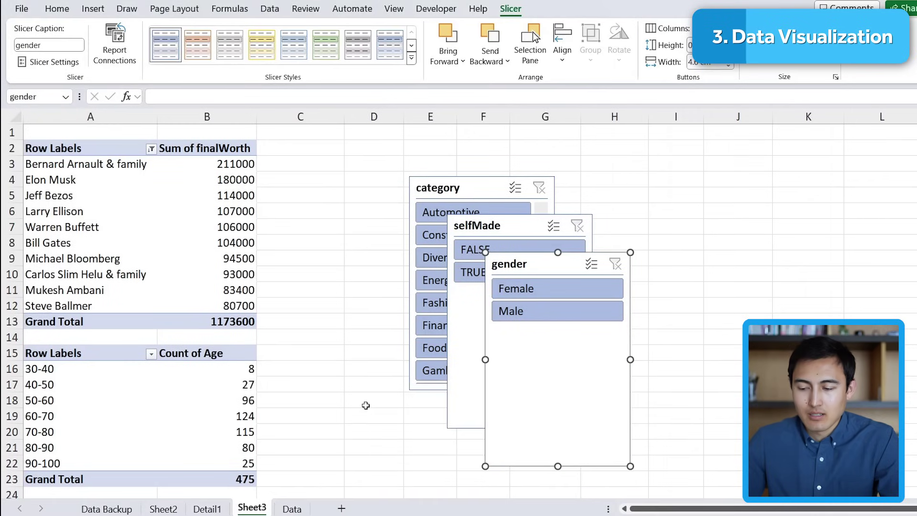
left_click_drag(478, 182, 348, 144)
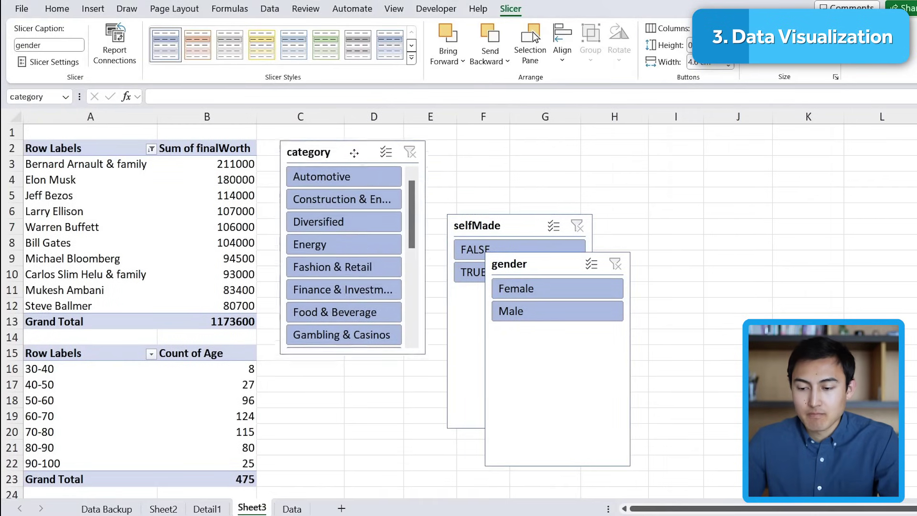
left_click(513, 220)
left_click_drag(512, 220, 501, 144)
left_click_drag(509, 353, 509, 218)
left_click_drag(525, 265, 638, 149)
left_click_drag(670, 350, 670, 218)
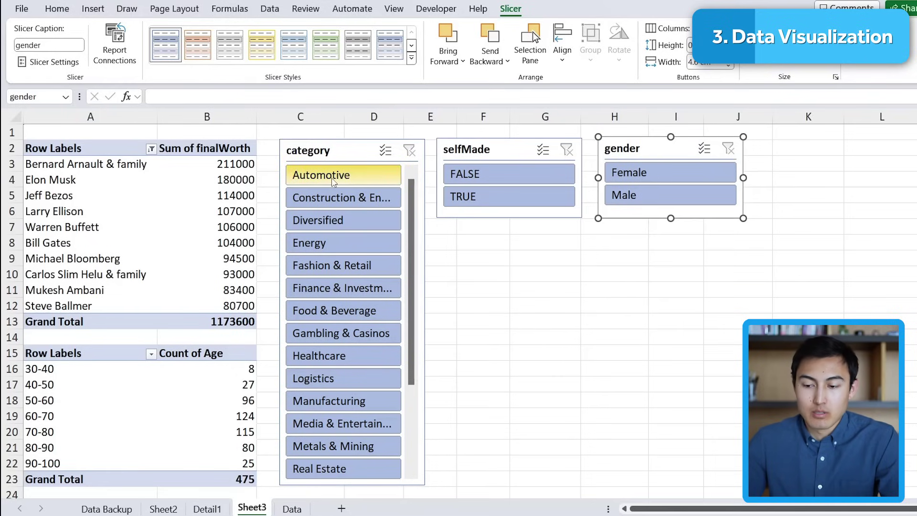
Step: Test the slicers by filtering to Automotive, self-made, not self-made and Female billionaires
left_click(333, 181)
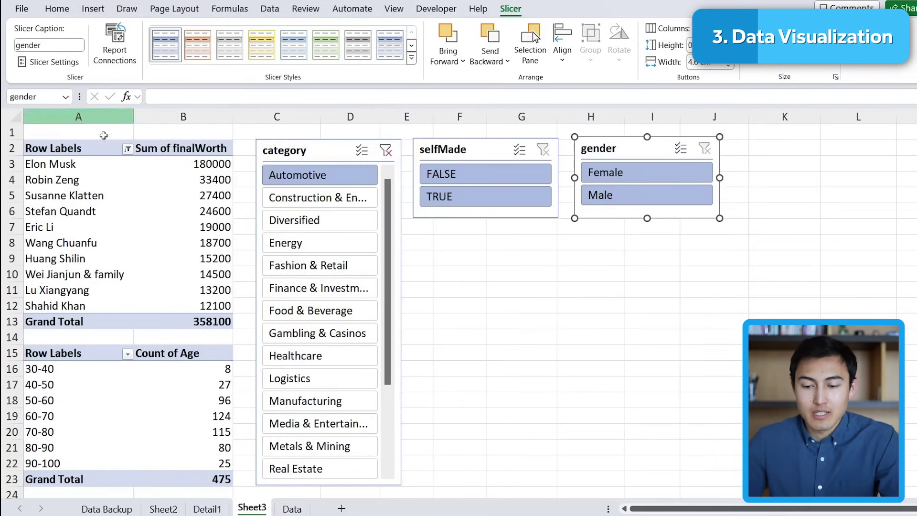
left_click(64, 165)
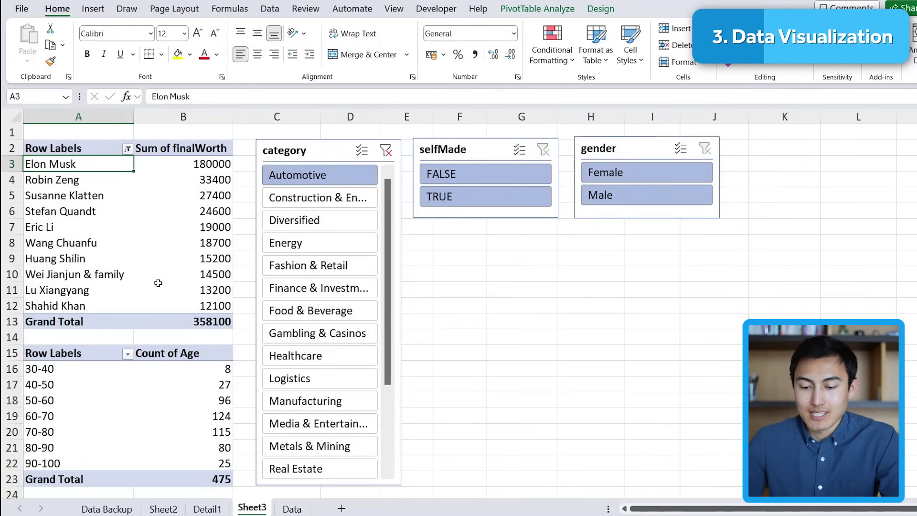
left_click(98, 179)
left_click(119, 258)
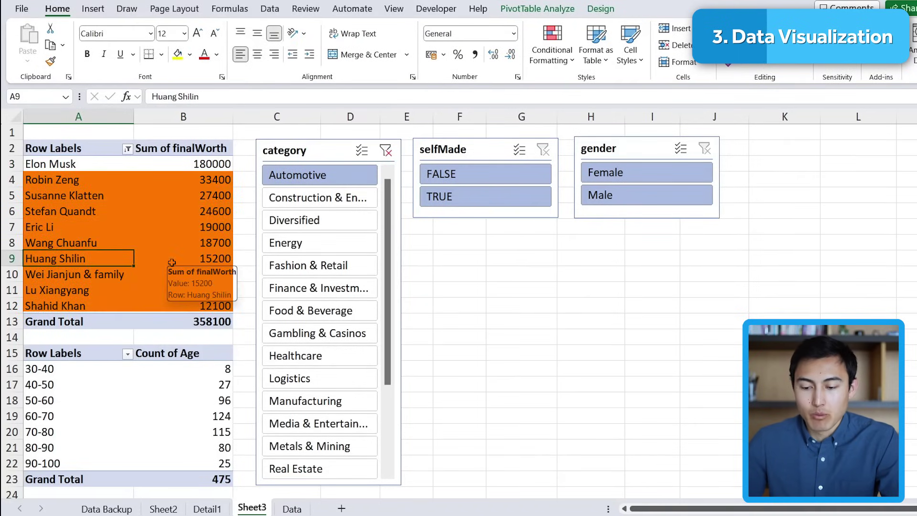
left_click(443, 199)
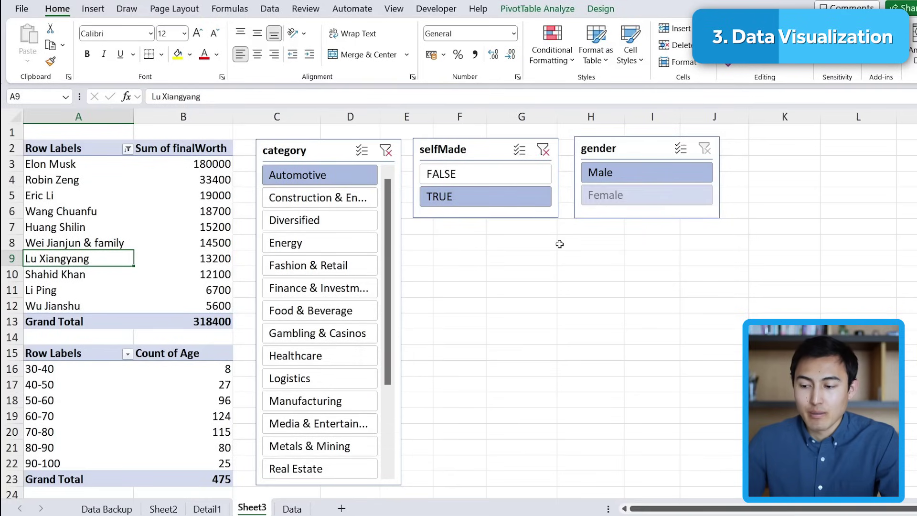
left_click(449, 174)
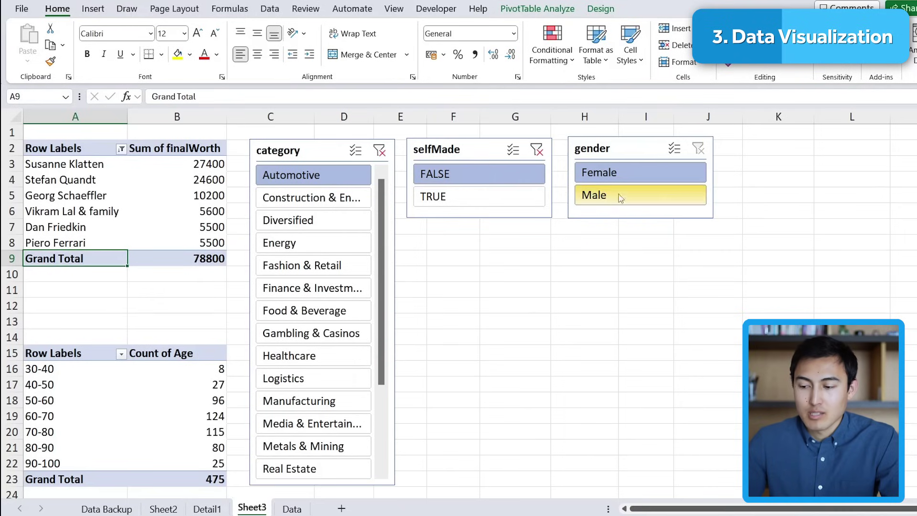
left_click(626, 180)
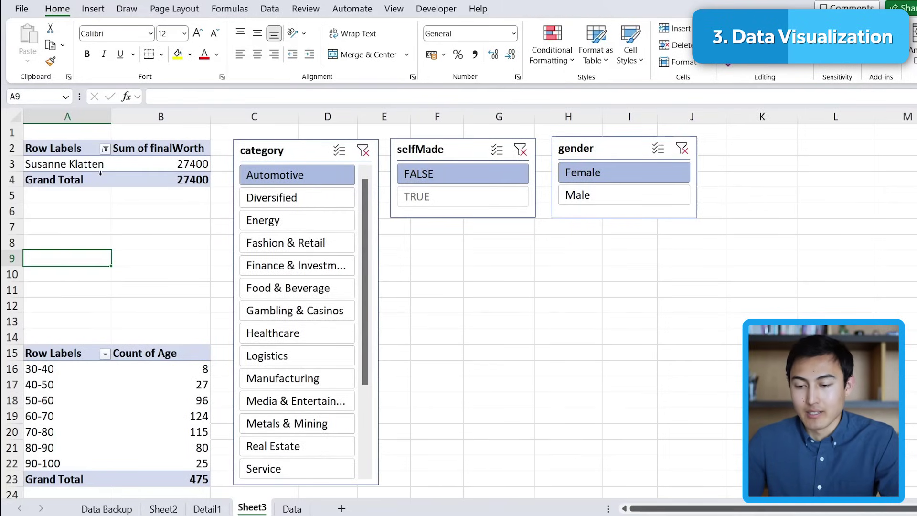
Step: Clear all three slicer filters, then filter the category to Energy and then Gambling & Casinos
left_click(364, 152)
left_click(635, 151)
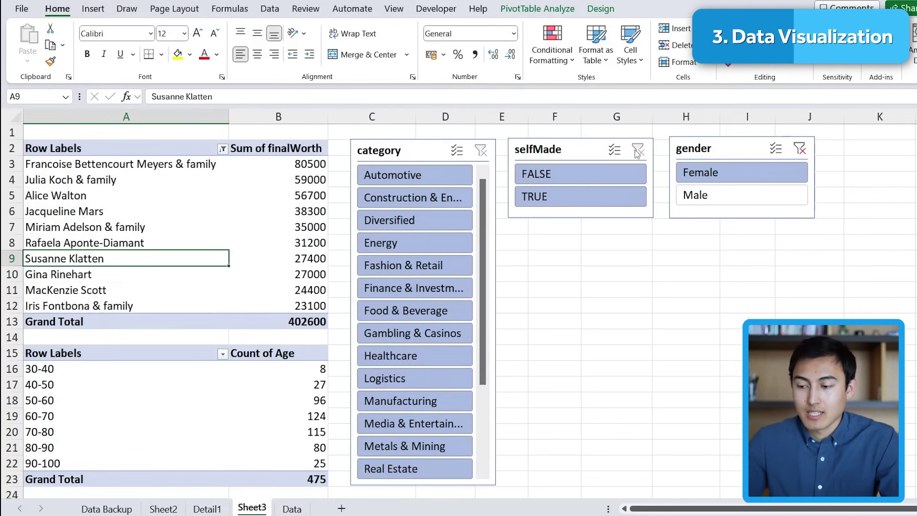
left_click(801, 149)
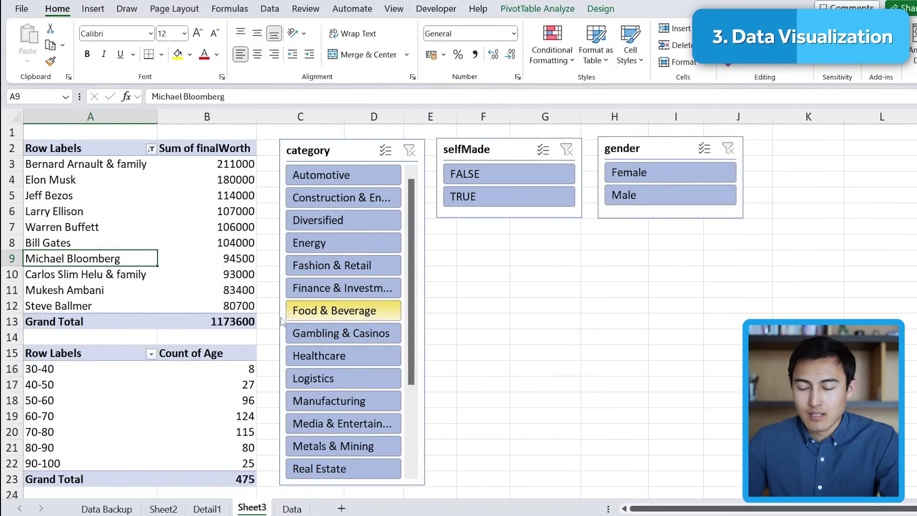
left_click(332, 243)
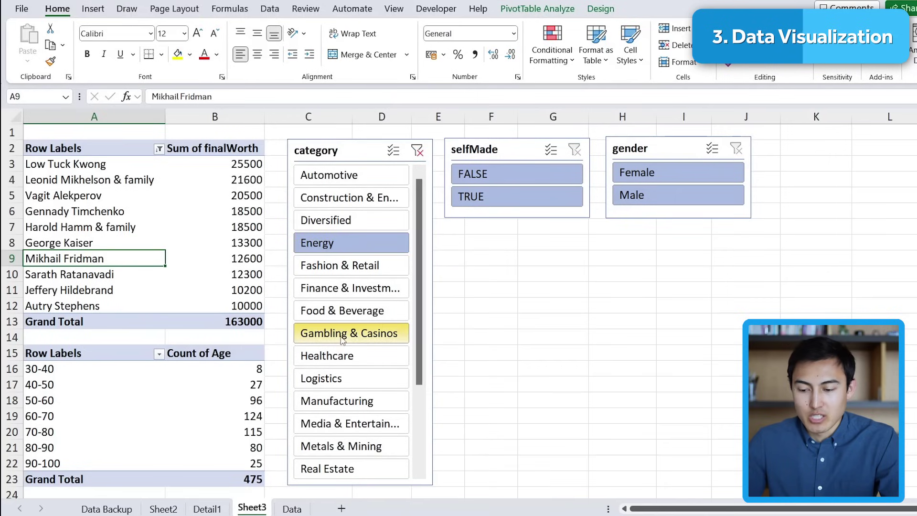
left_click(341, 333)
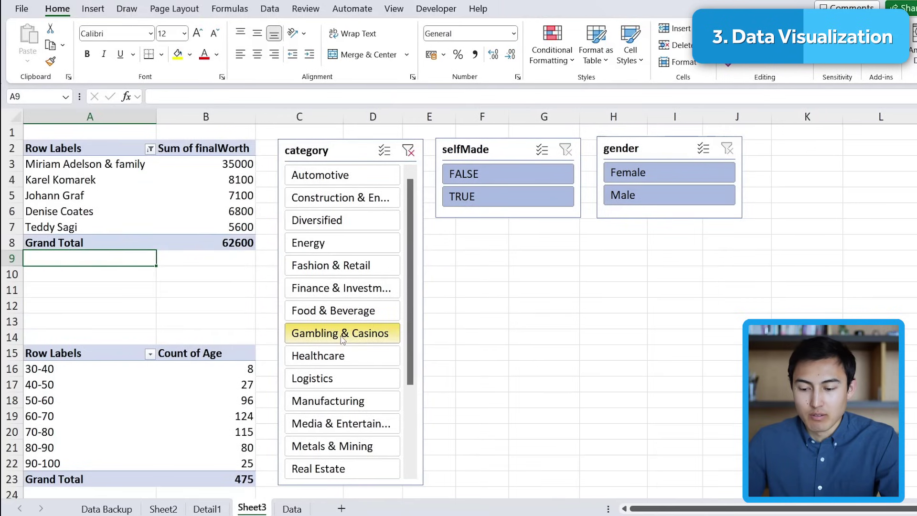
Step: Connect the category slicer to both PivotTable1 and PivotTable2 via Report Connections
left_click(357, 145)
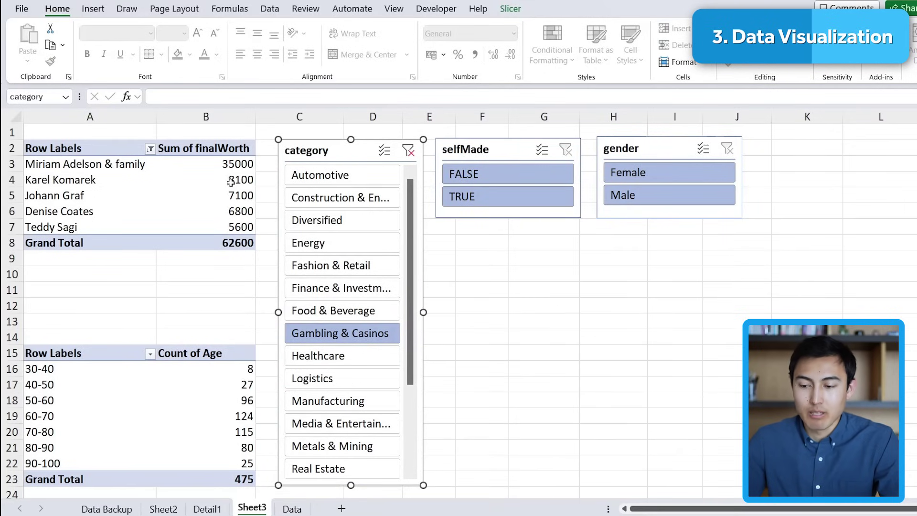
right_click(371, 149)
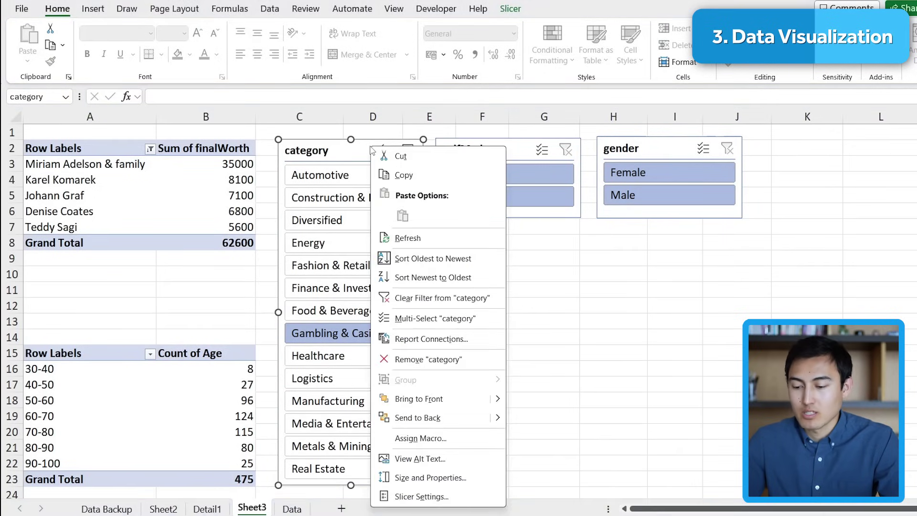
left_click(424, 342)
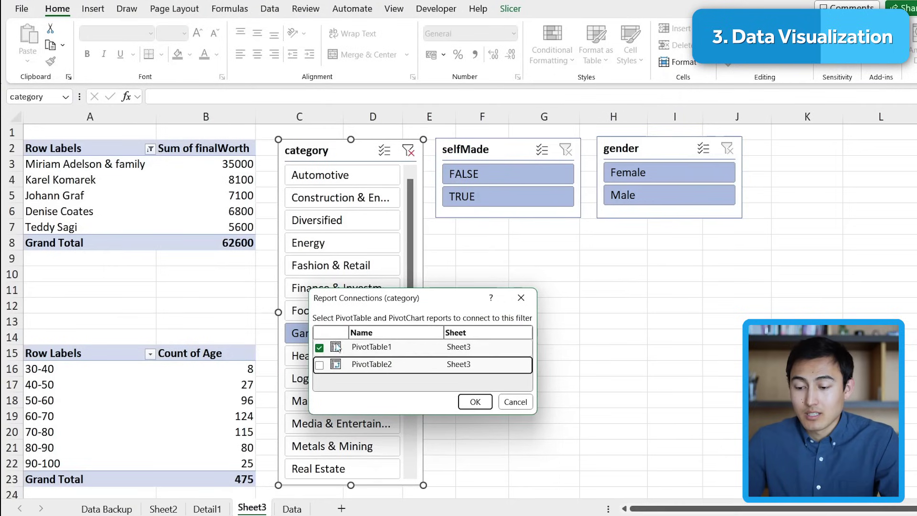
left_click(480, 404)
Step: Open the selfMade slicer's Report Connections, then clear the category slicer's filter
left_click(442, 144)
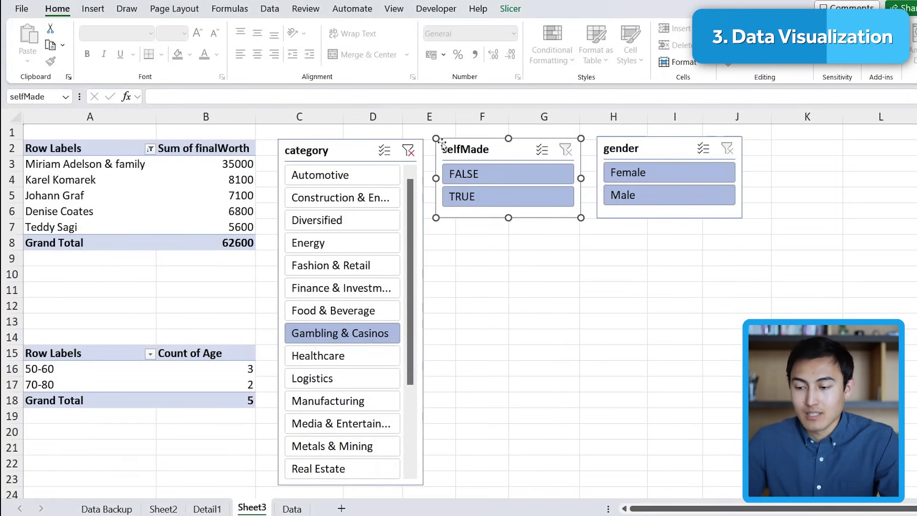
right_click(509, 154)
left_click(600, 342)
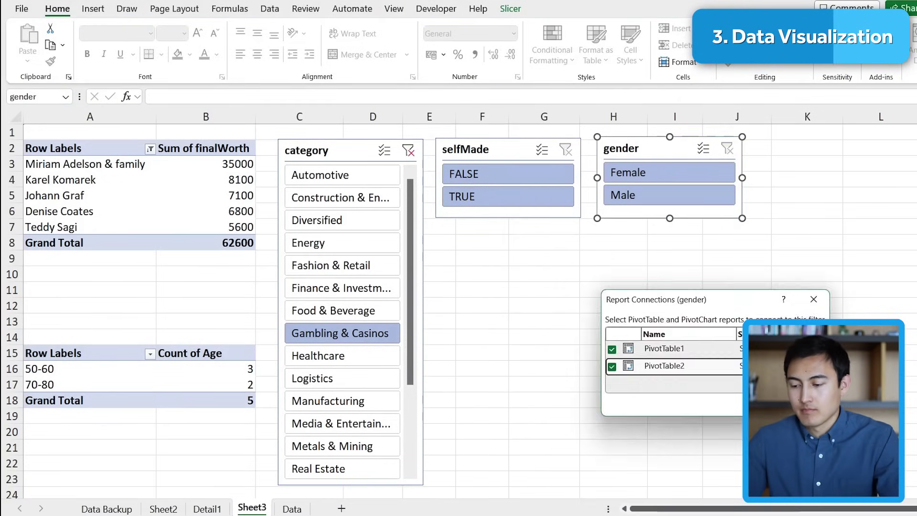
key("Escape")
left_click(410, 151)
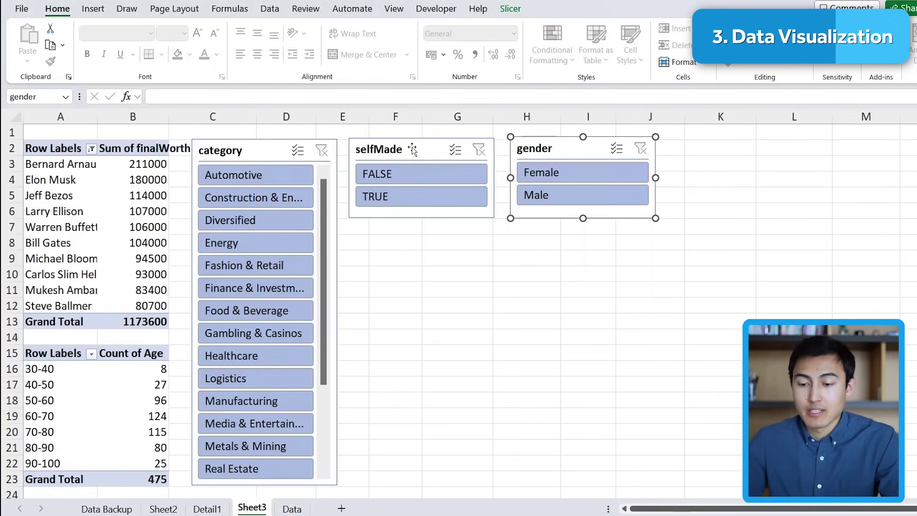
Step: Insert a recommended clustered column PivotChart from the whole top pivot table
left_click(99, 243)
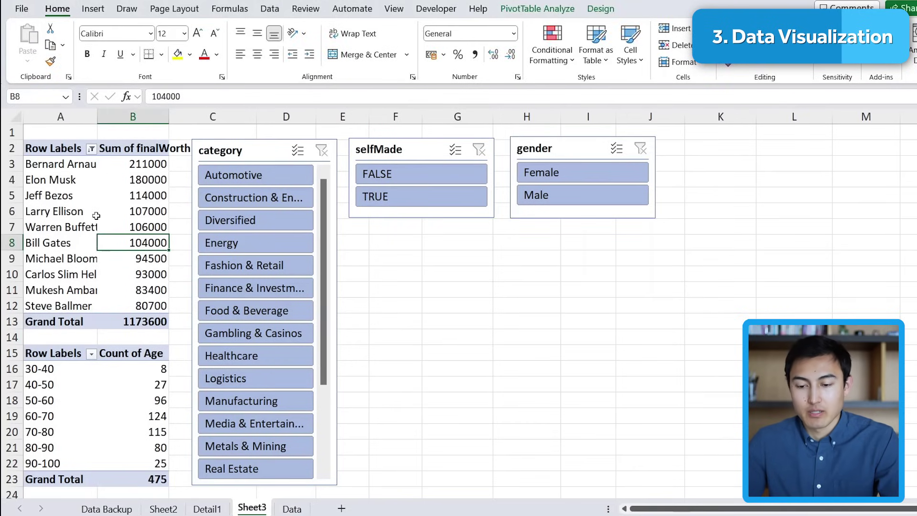
key("ctrl+a")
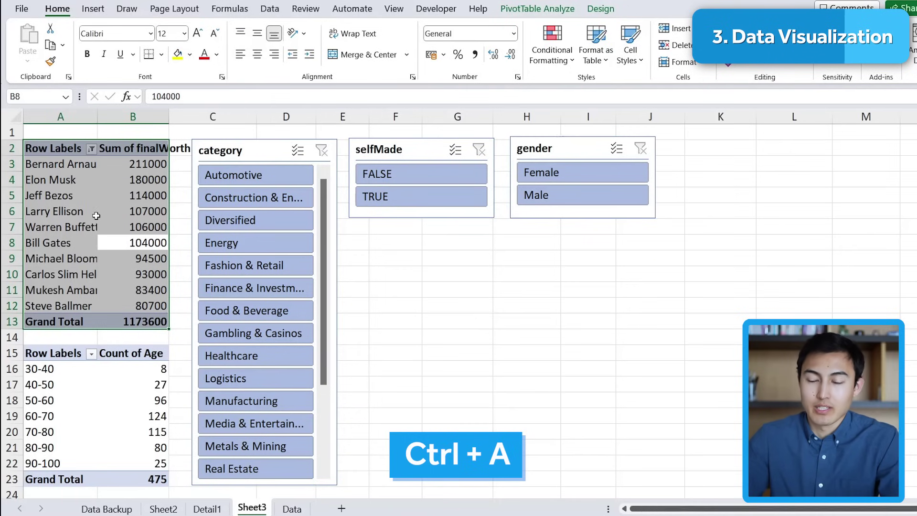
left_click(93, 9)
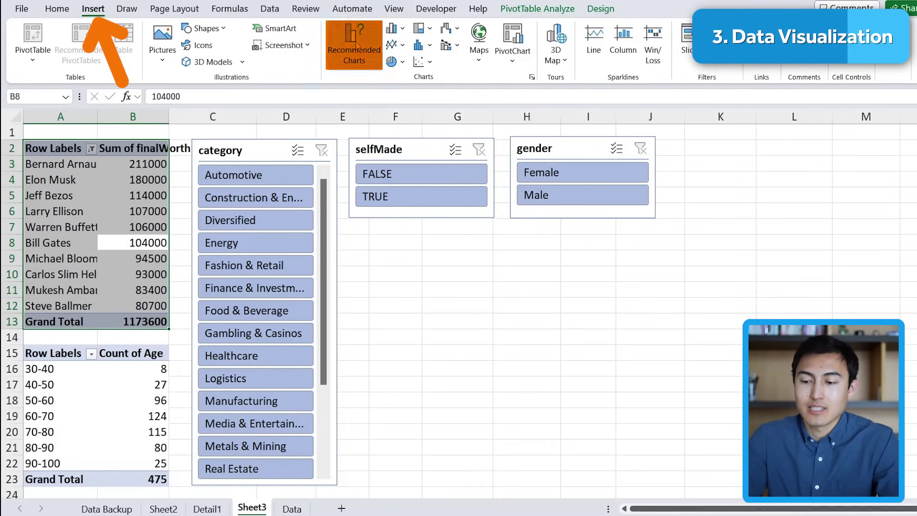
left_click(355, 45)
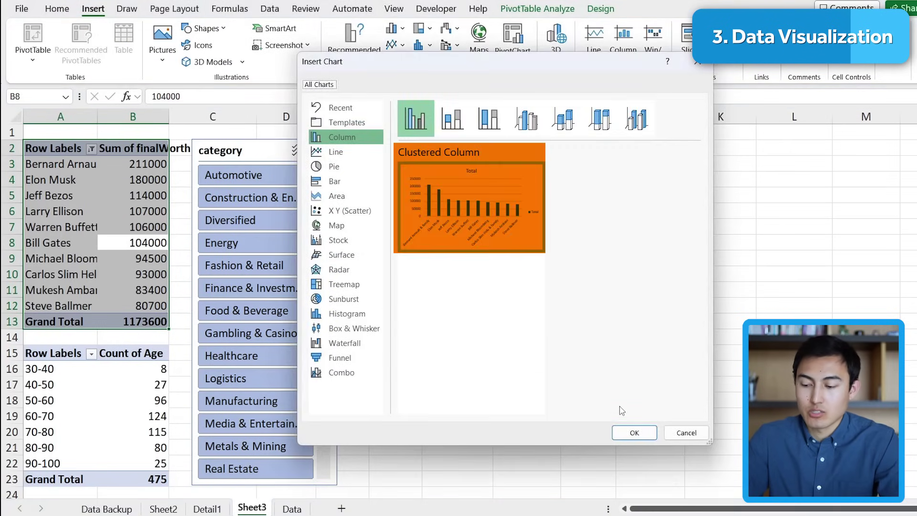
left_click(635, 434)
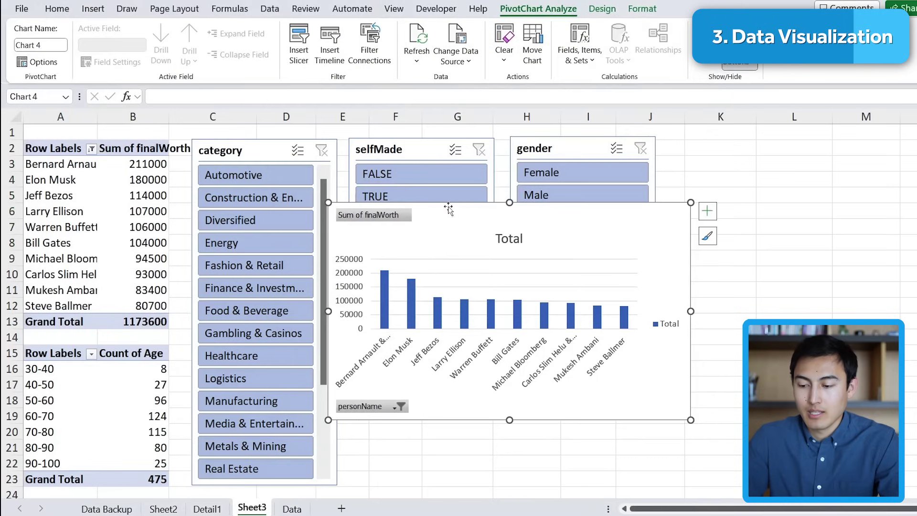
Step: Move the chart below the slicers, delete its Total legend and hide the field buttons
left_click_drag(453, 215, 475, 238)
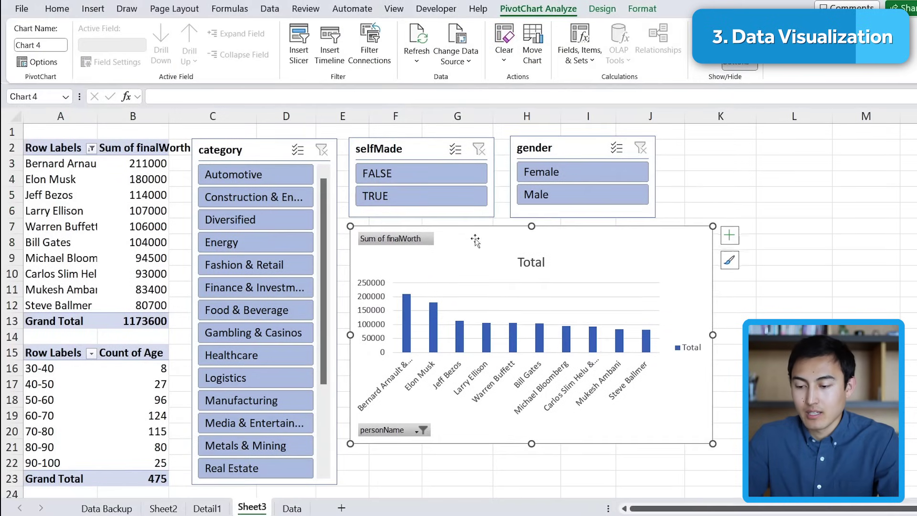
left_click(687, 350)
key("Delete")
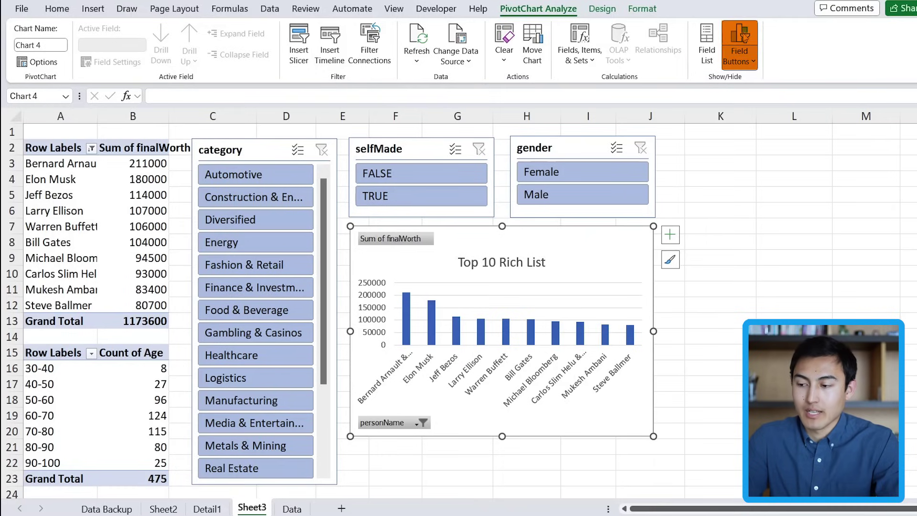
left_click(740, 35)
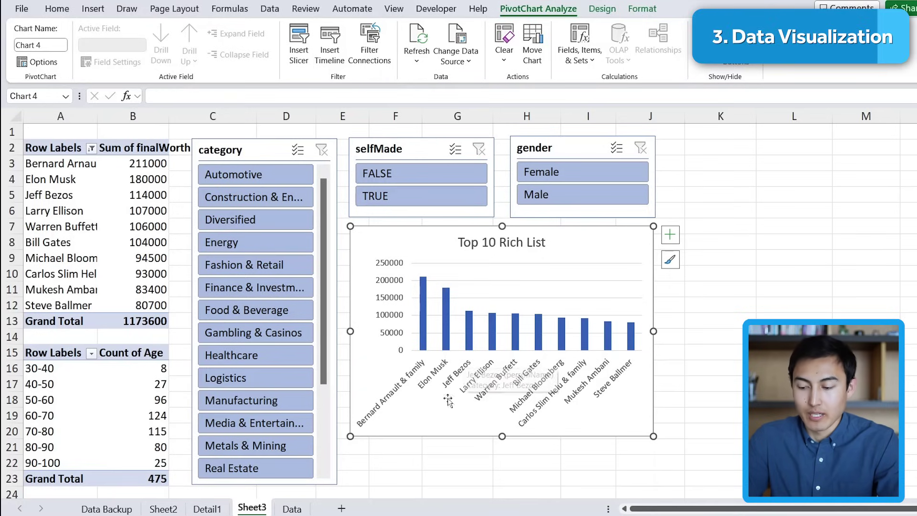
Step: Insert a clustered column chart of the age pivot's Count of Age and place it beside Top 10 Rich List
left_click(98, 405)
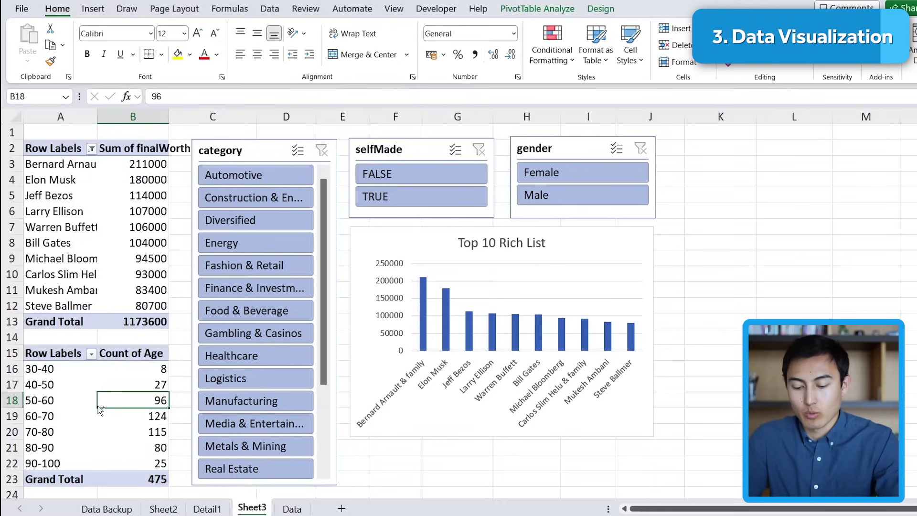
key("ctrl+a")
left_click(92, 9)
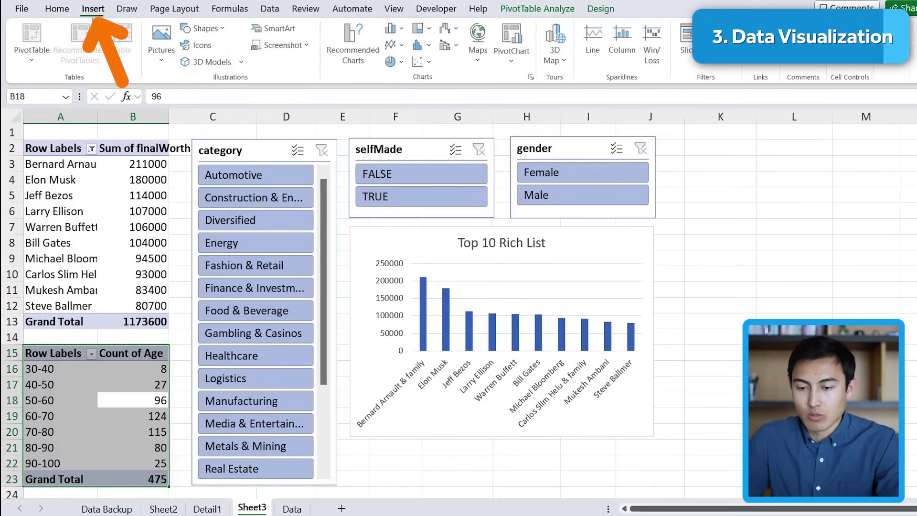
left_click(354, 40)
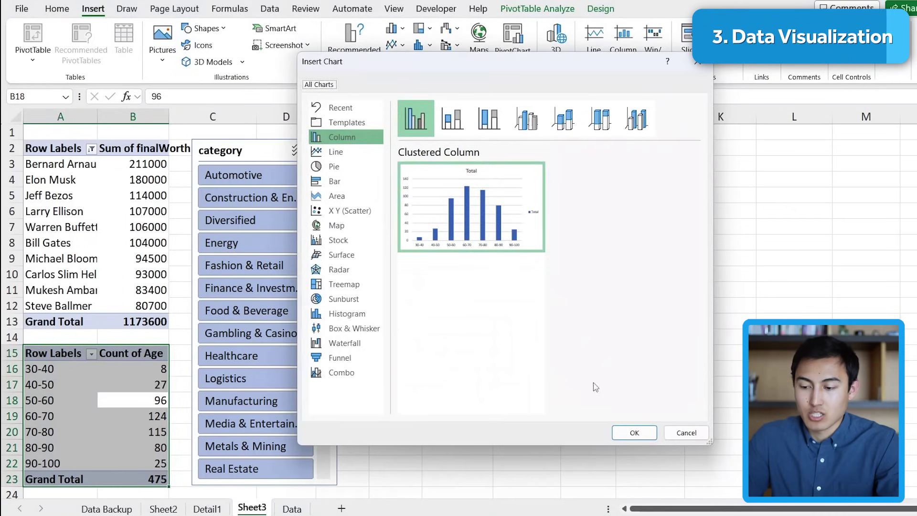
left_click(635, 433)
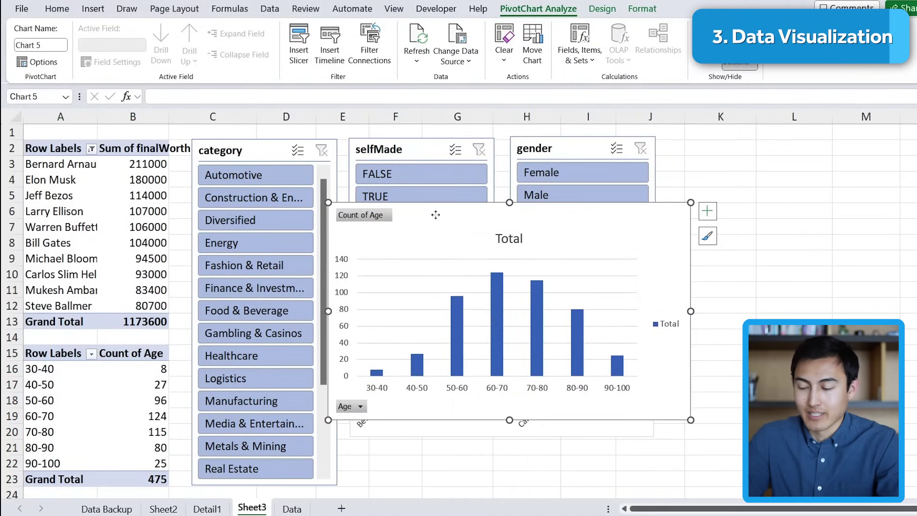
left_click_drag(437, 212, 665, 275)
left_click_drag(660, 251, 702, 248)
left_click(700, 261)
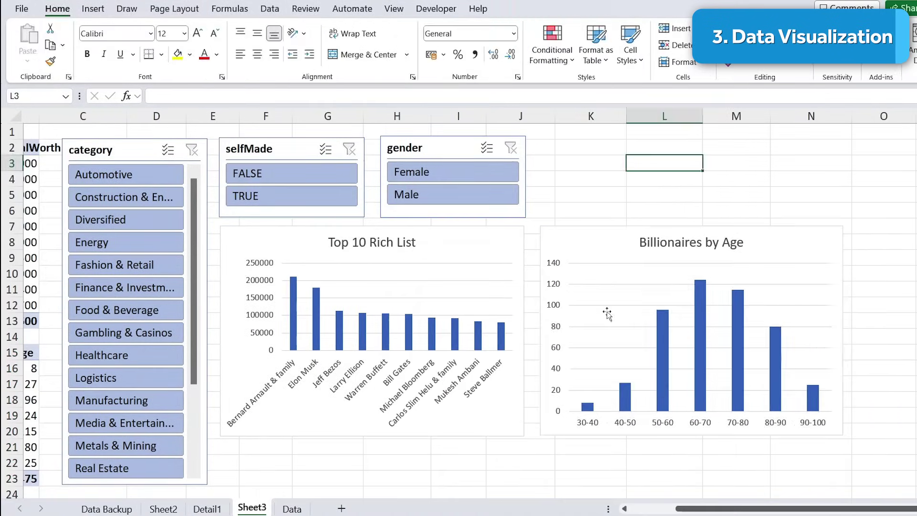